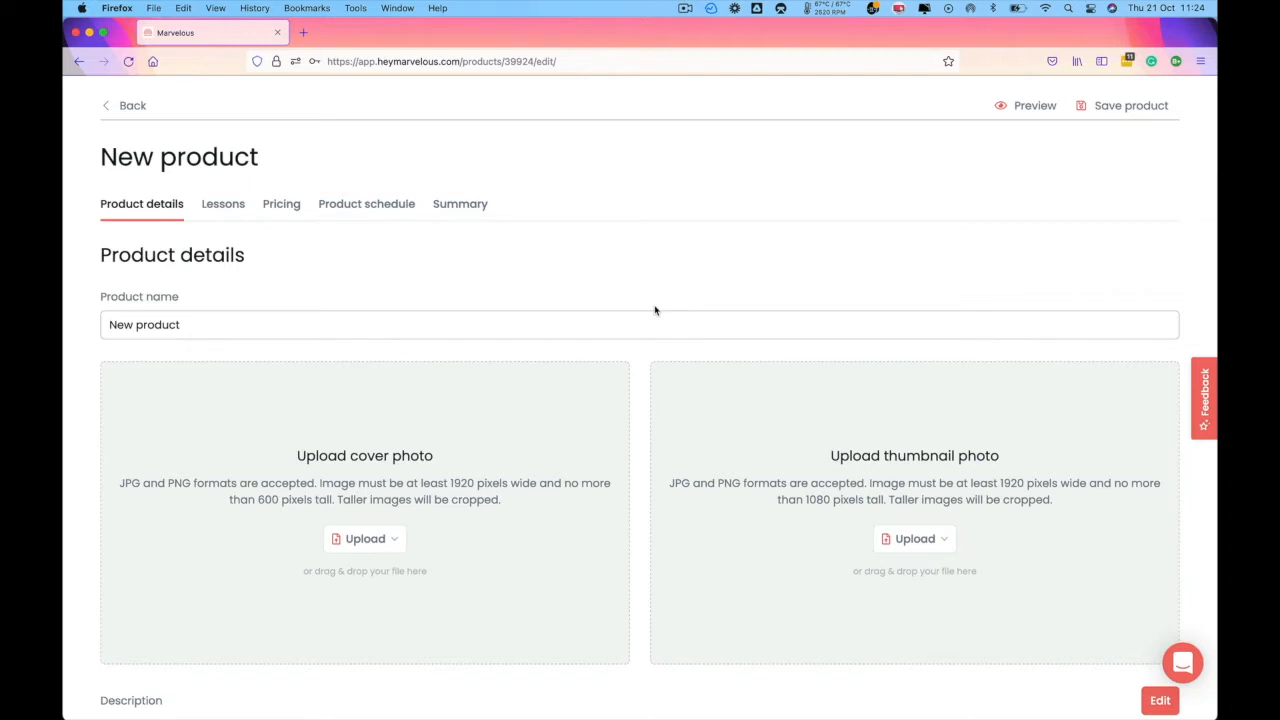
# Name the product "My first course" and open the upload options for its cover photo.
pyautogui.moveTo(237, 323); pyautogui.dragTo(101, 316)
pyautogui.write('My')
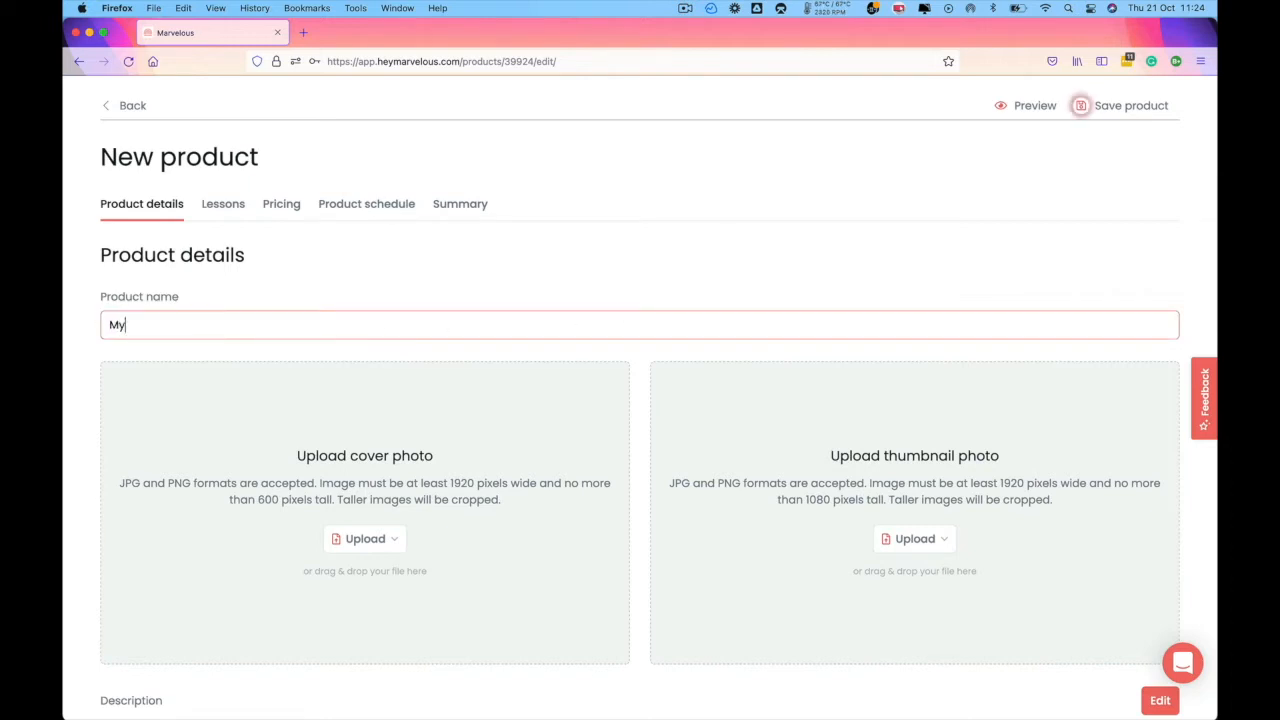
pyautogui.write(' first course')
pyautogui.click(402, 541)
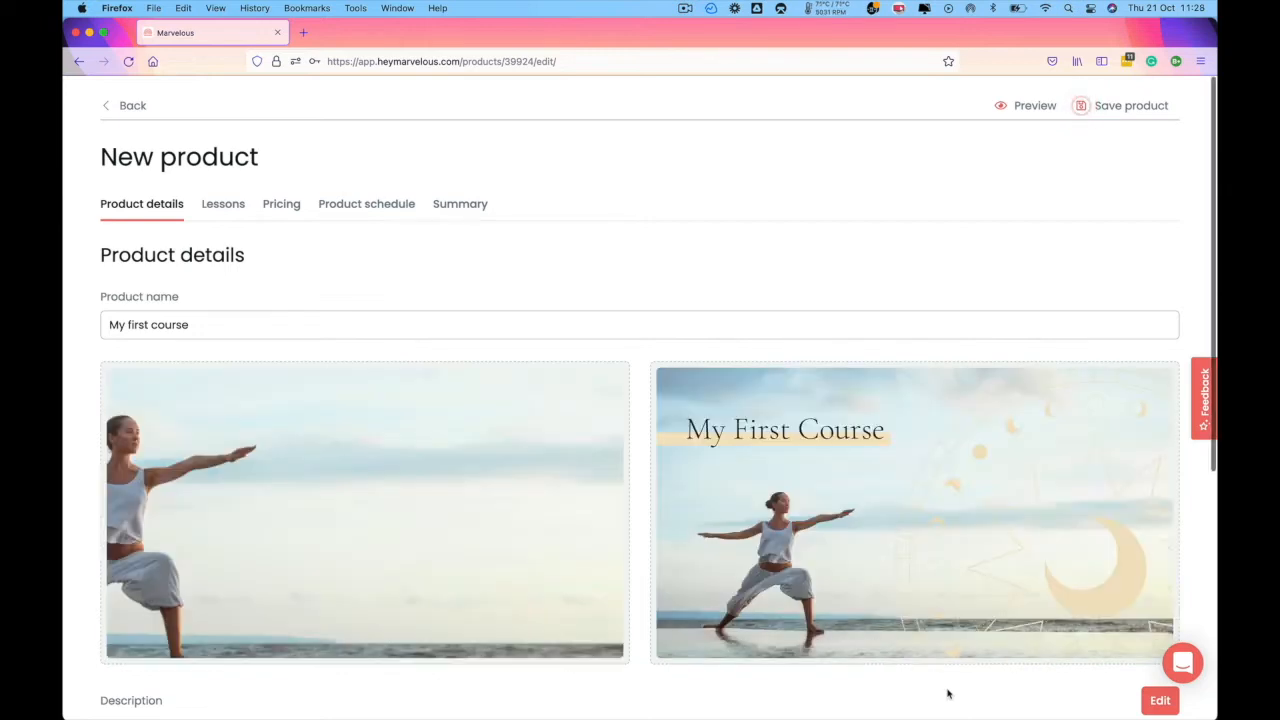
# Add and save a product description of the 21-day course, covering the 5-day online intensive, 16-day self-led study and yoga classes.
pyautogui.scroll(-3, 948, 693)
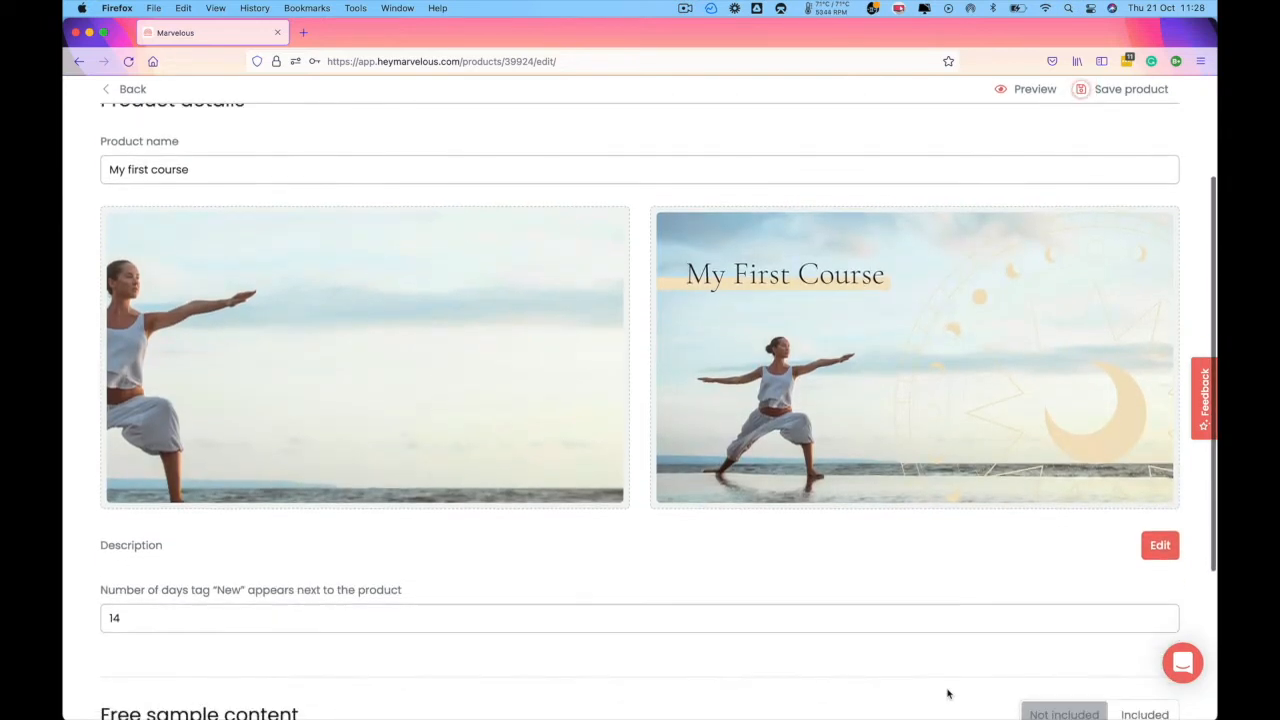
pyautogui.click(1160, 545)
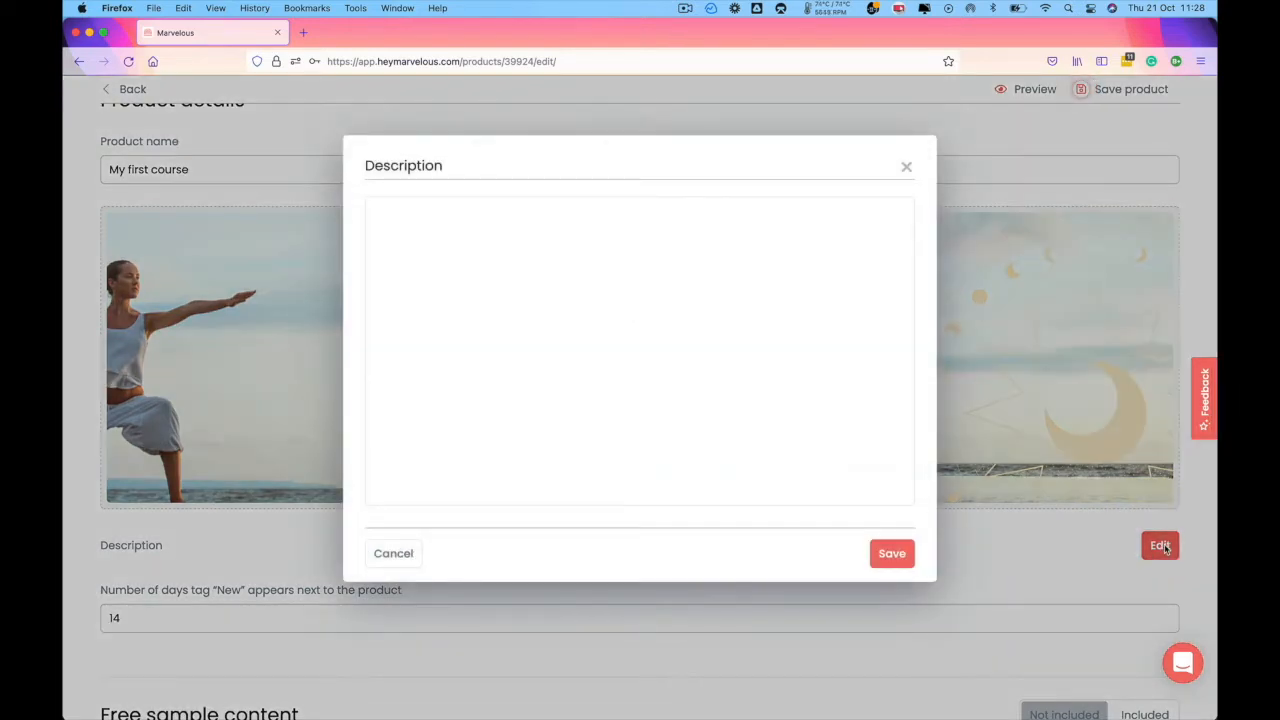
pyautogui.click(427, 228)
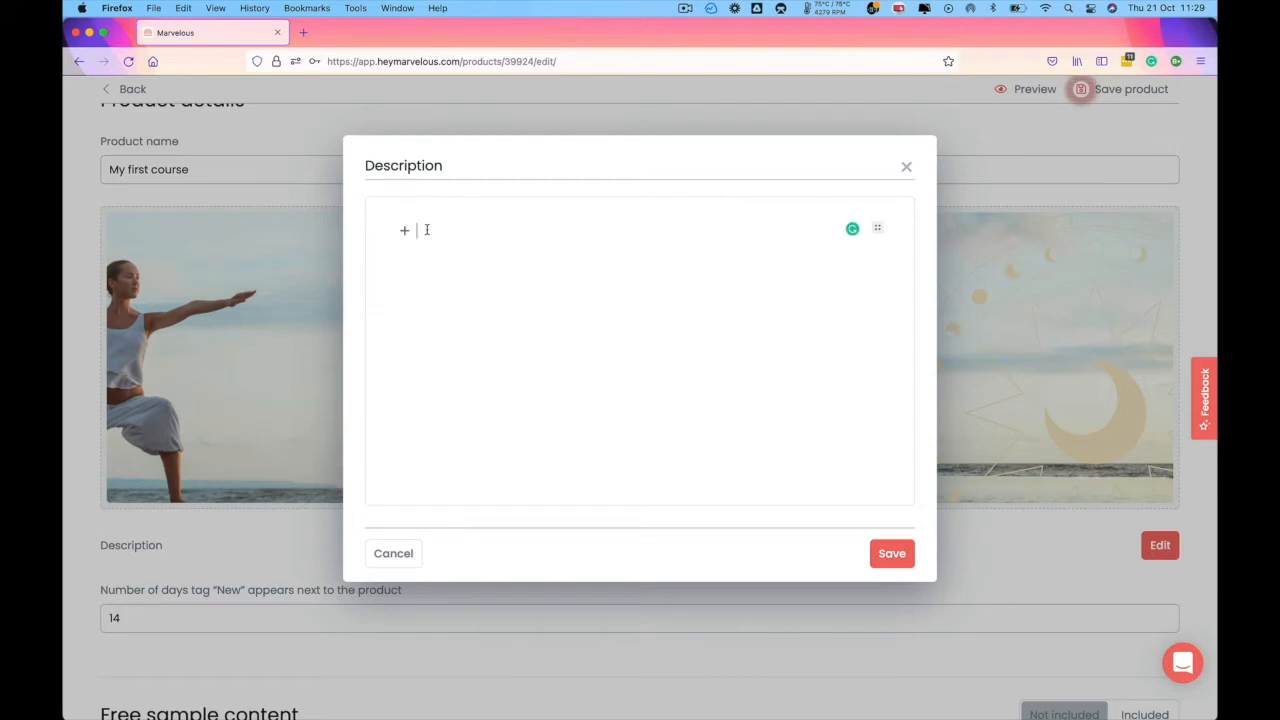
pyautogui.write('A 21-day course that includes a 5-day online intensive + a 16-day self-led study. It includes a mix of Kundalini yoga-inspired classes, Hatha Yoga, Meditation, and Pranayama. Along with daily reflective worksheets and time management techniques to help you become more deeply aligned with your true beliefs and values.')
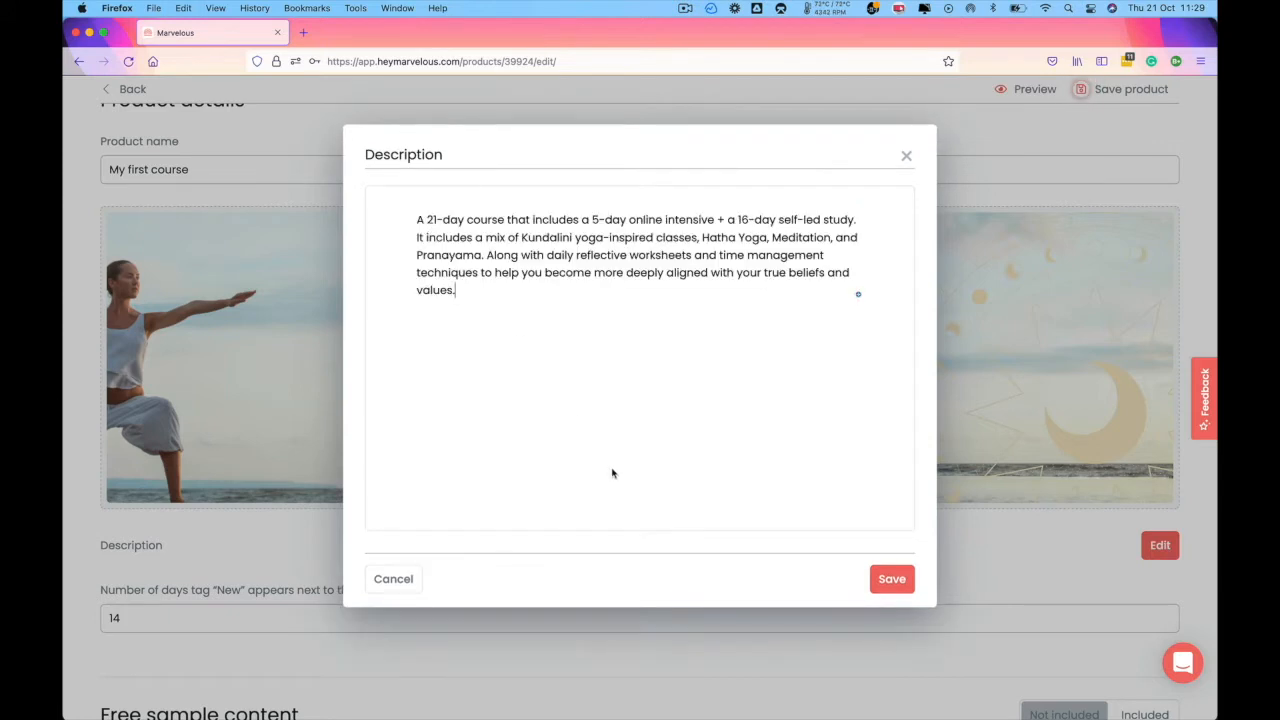
pyautogui.click(885, 582)
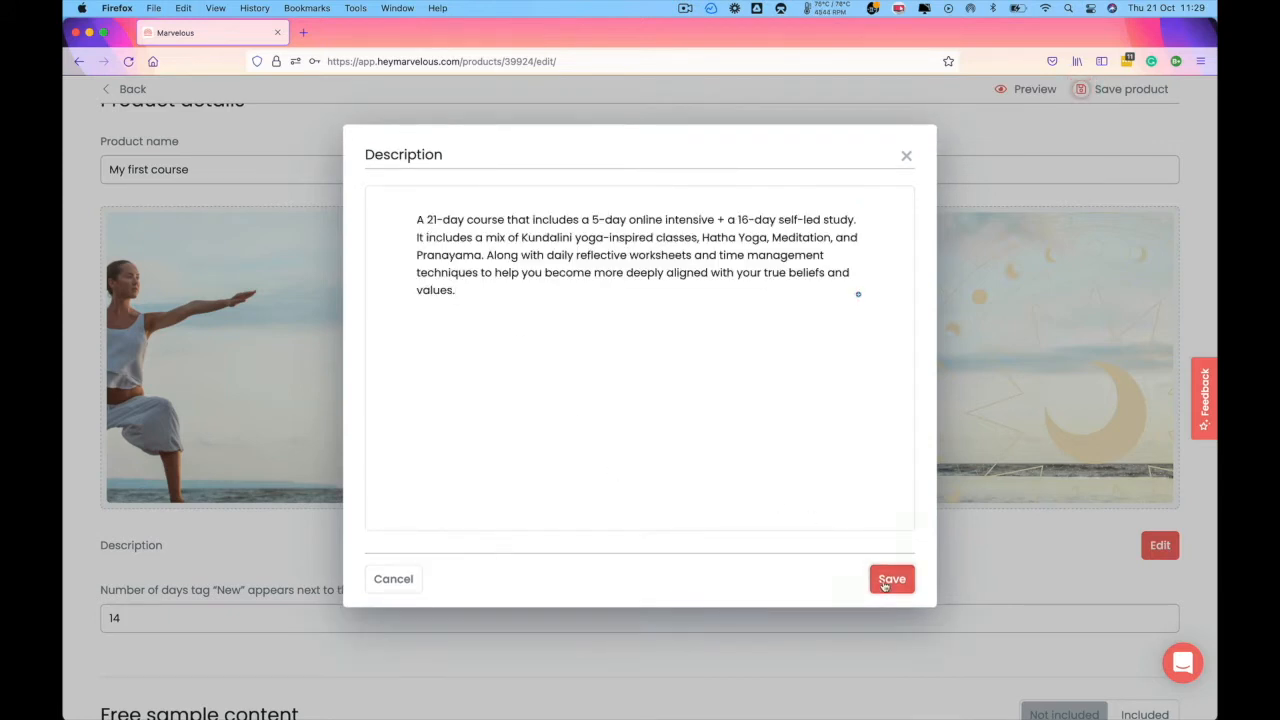
# Set the number of days the "New" tag appears next to the product to 7.
pyautogui.scroll(-2, 885, 587)
pyautogui.scroll(-2, 885, 587)
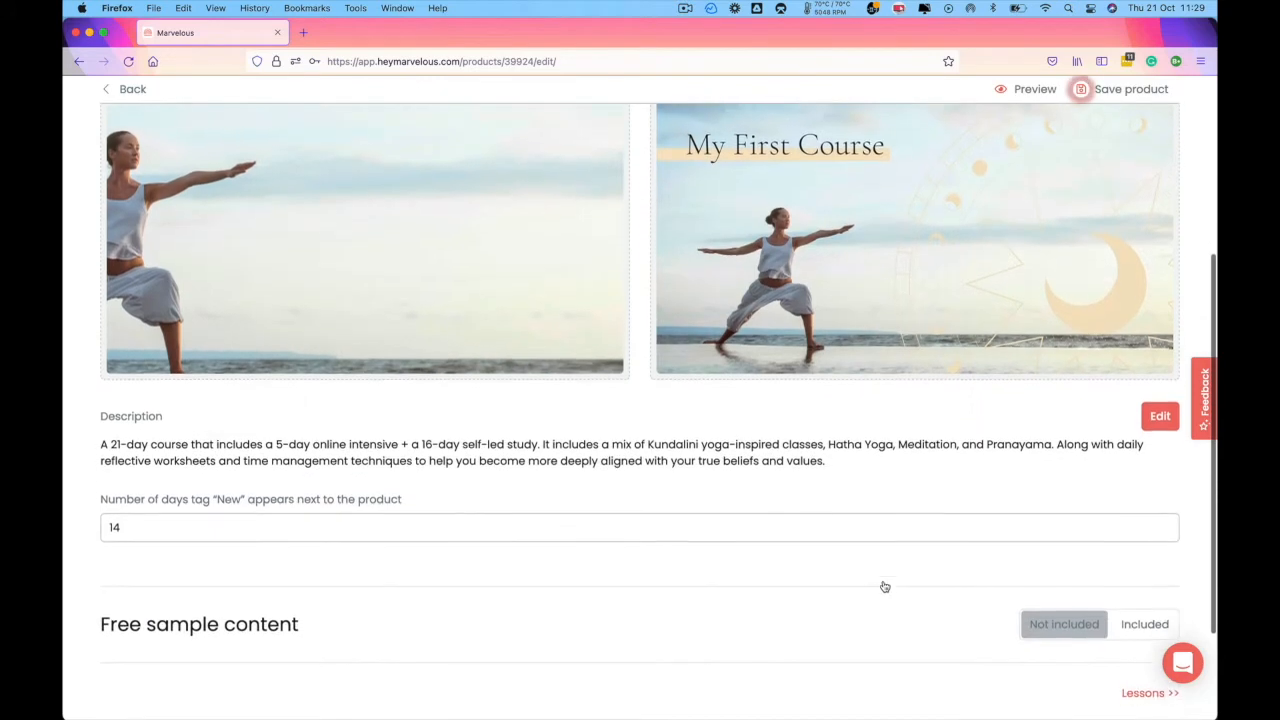
pyautogui.moveTo(140, 492); pyautogui.dragTo(86, 486)
pyautogui.write('7')
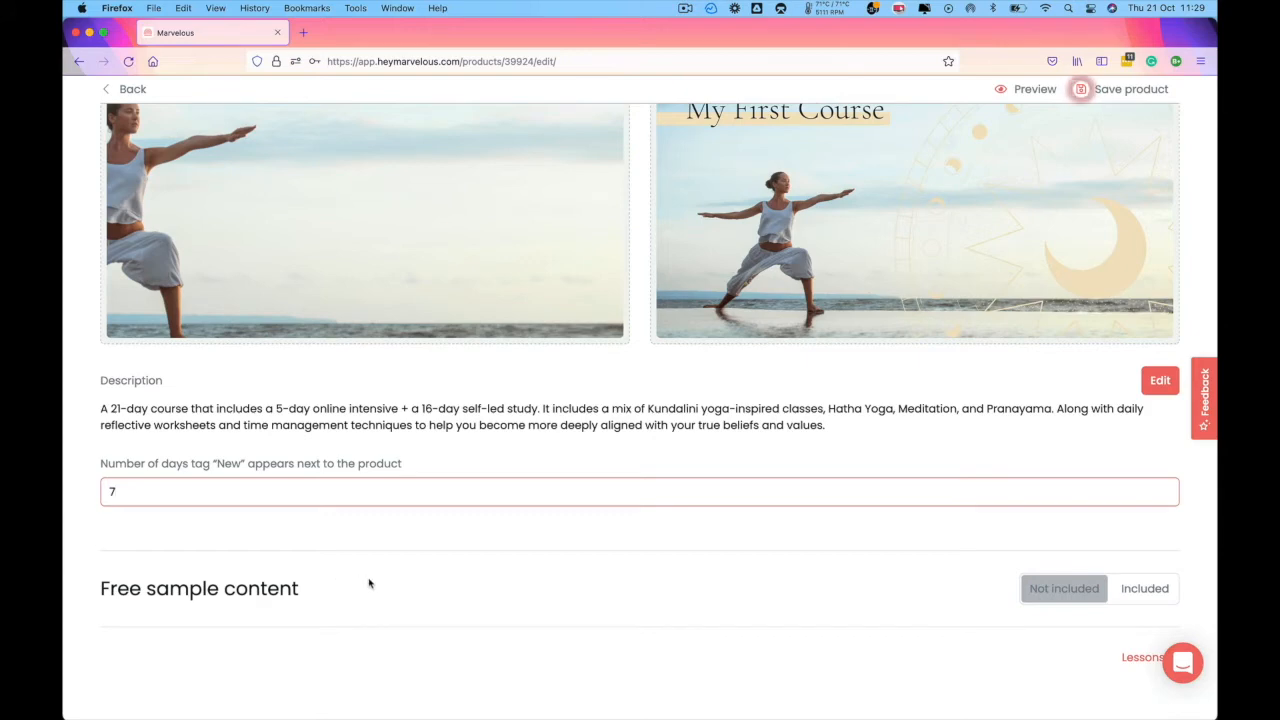
pyautogui.scroll(-1, 368, 583)
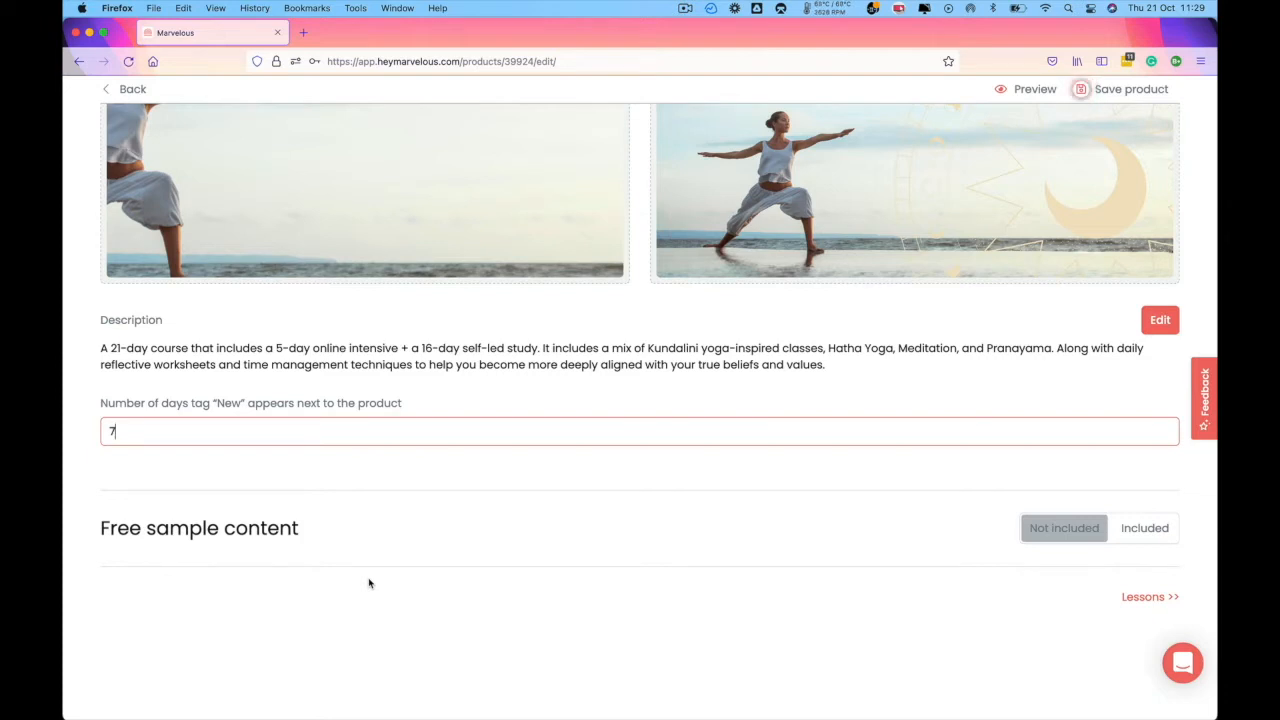
# Add a new lesson to the course and make its title ready for entry.
pyautogui.click(1136, 597)
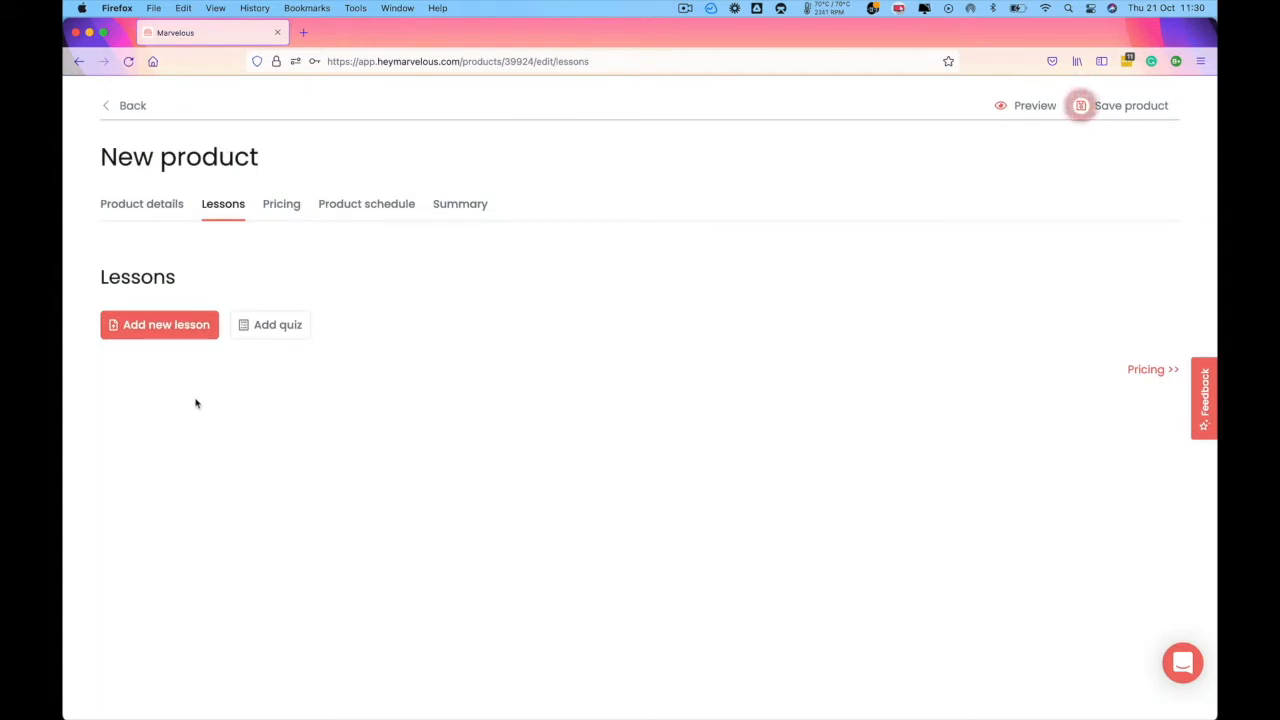
pyautogui.click(181, 329)
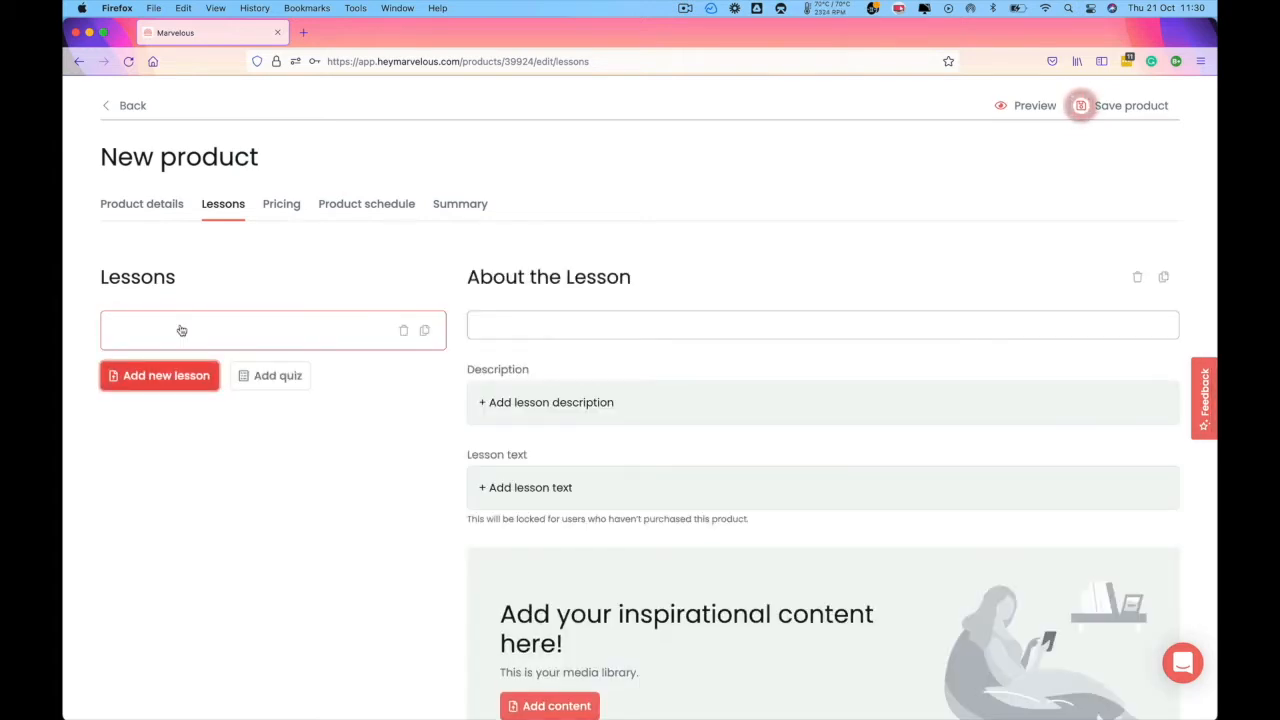
pyautogui.click(608, 324)
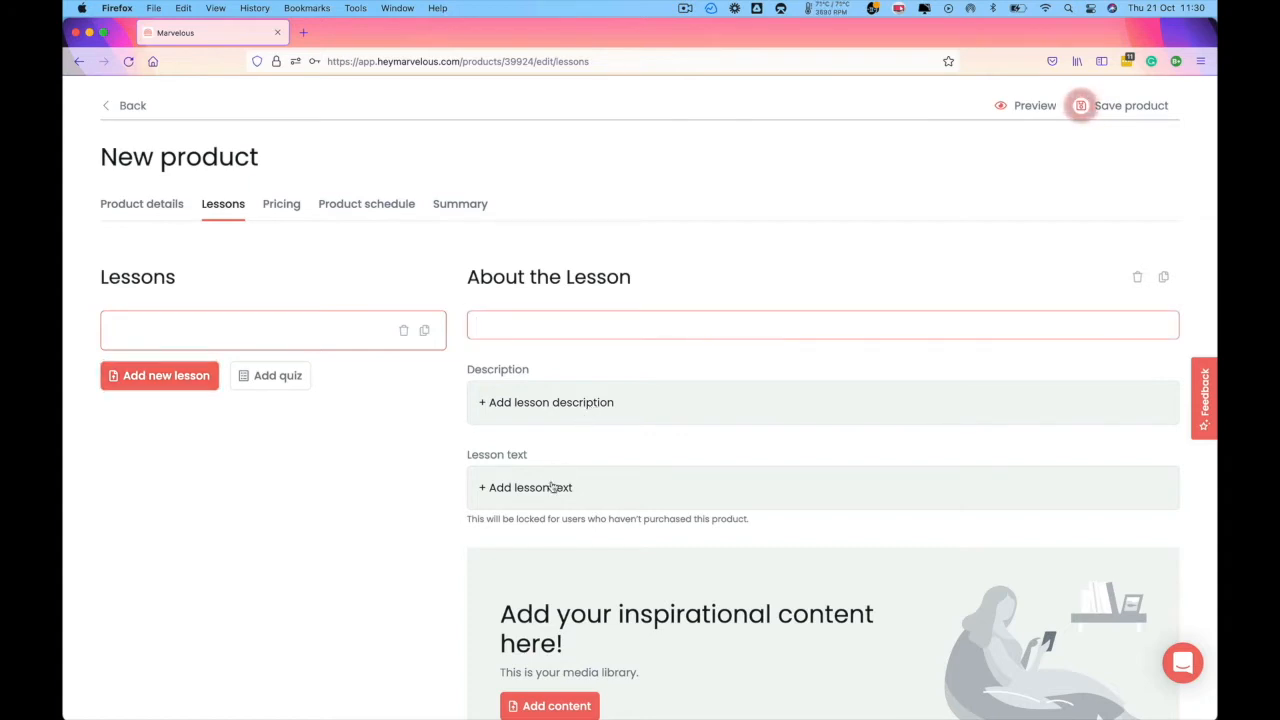
pyautogui.scroll(-2, 544, 598)
pyautogui.scroll(-3, 544, 598)
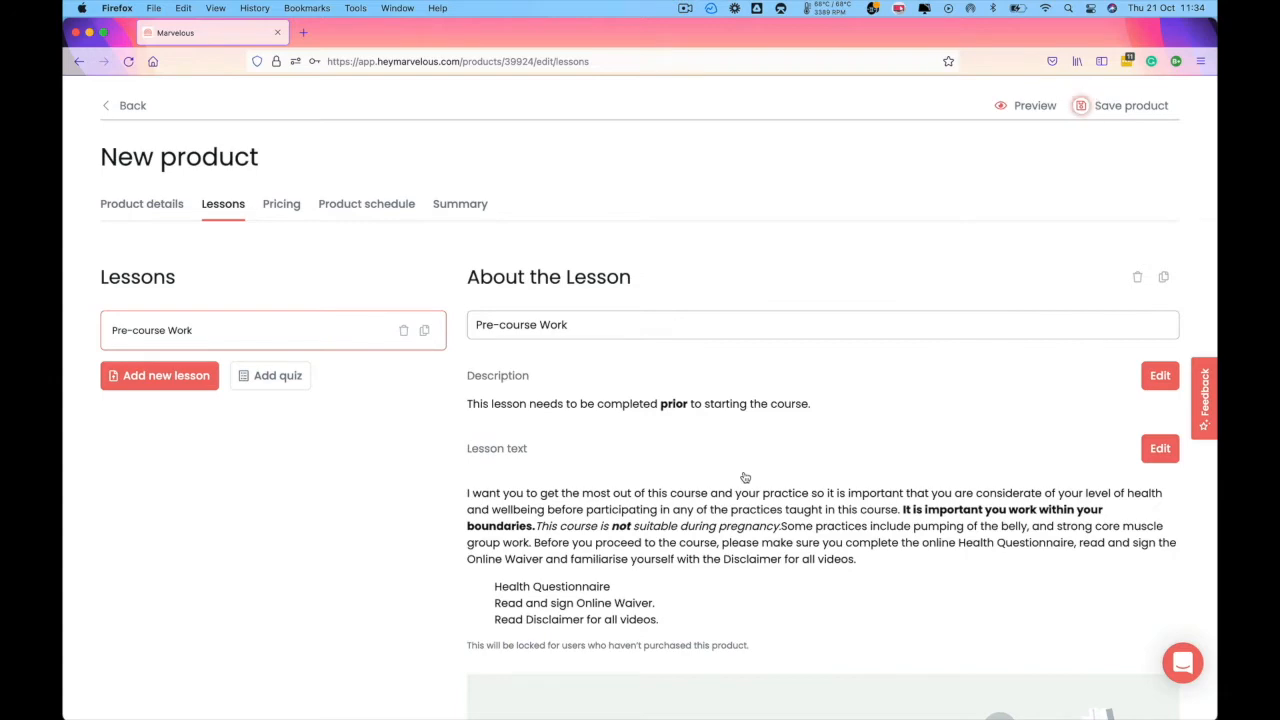
# Add the Dance for Beginners video from the media library to the Pre-course Work lesson.
pyautogui.scroll(-5, 744, 477)
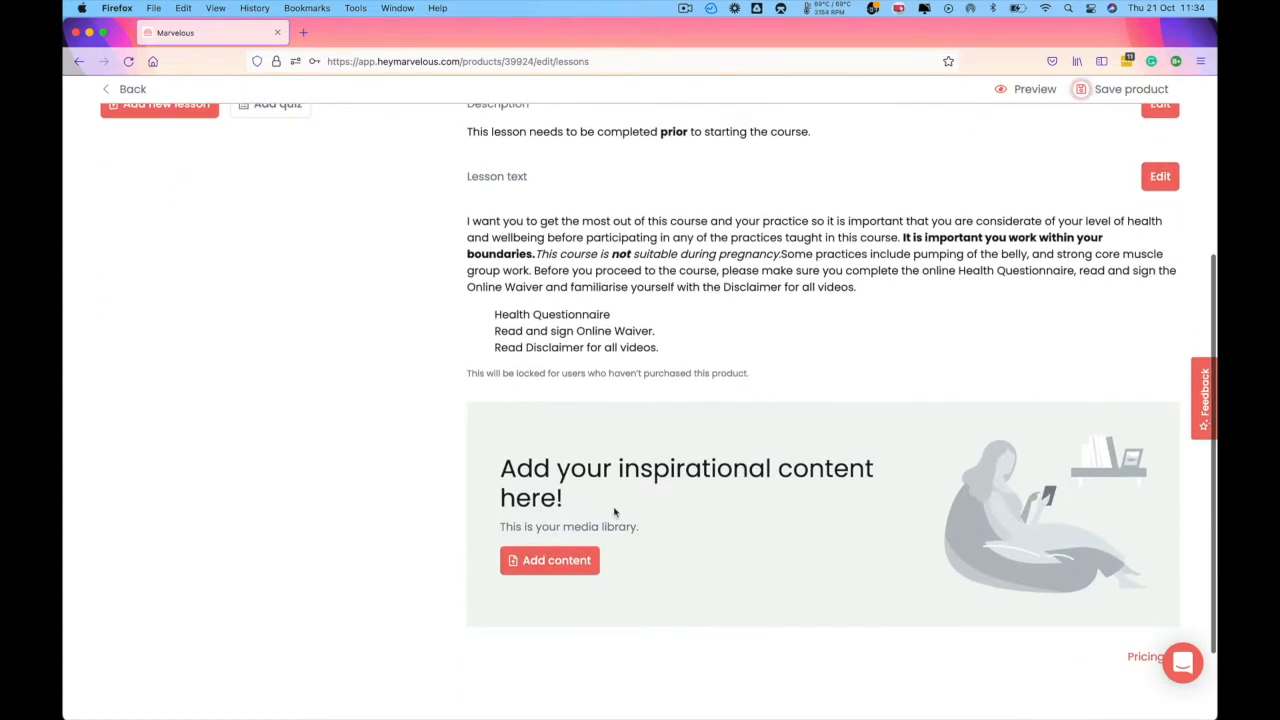
pyautogui.click(558, 568)
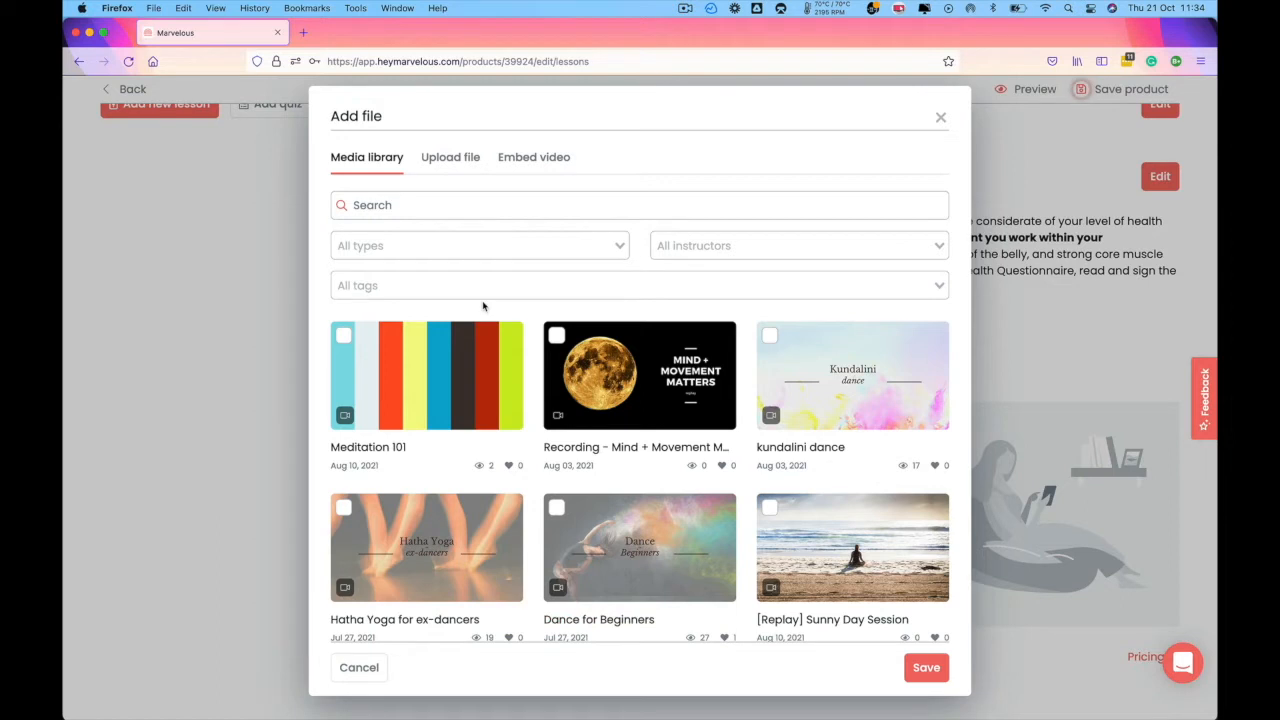
pyautogui.click(448, 161)
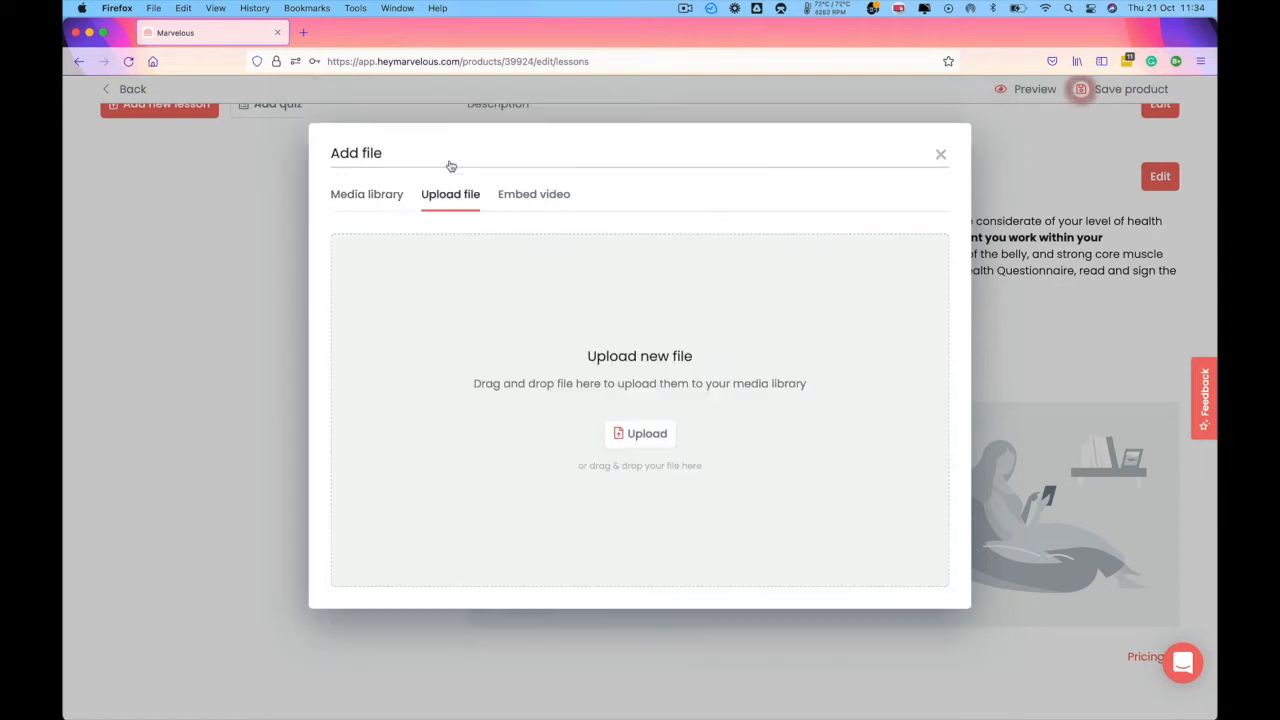
pyautogui.click(534, 196)
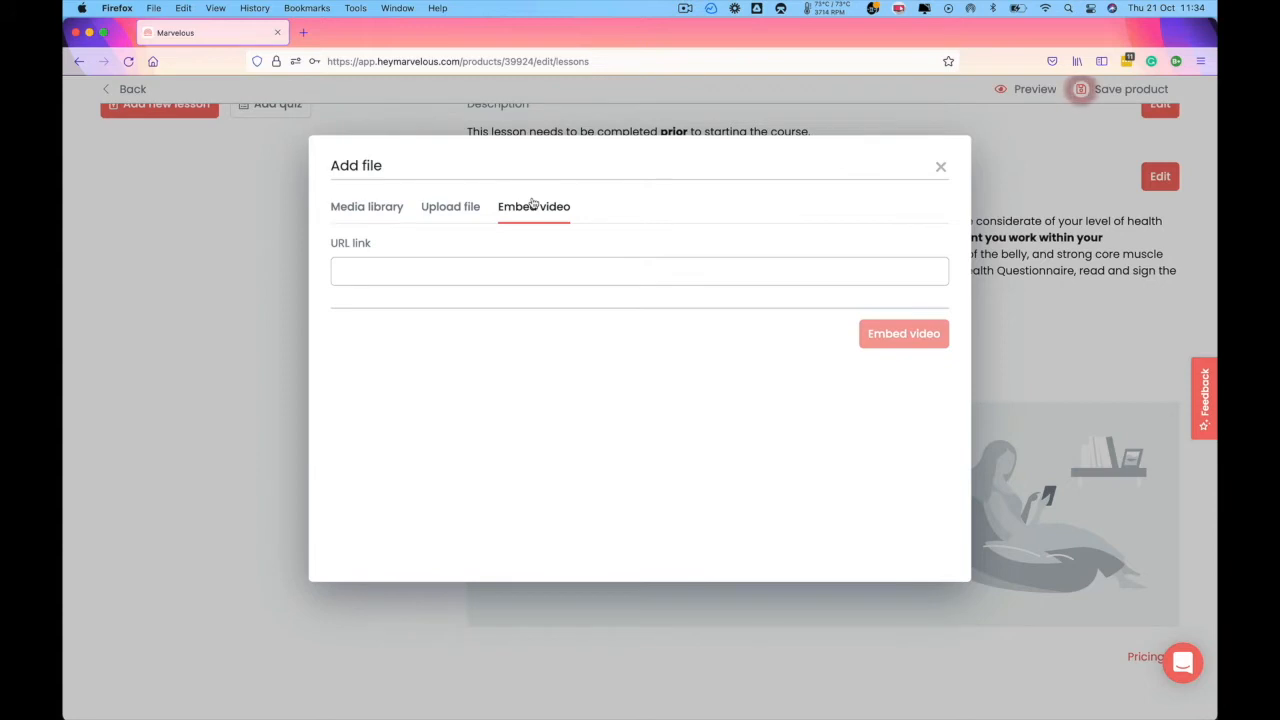
pyautogui.click(362, 208)
pyautogui.scroll(-3, 600, 460)
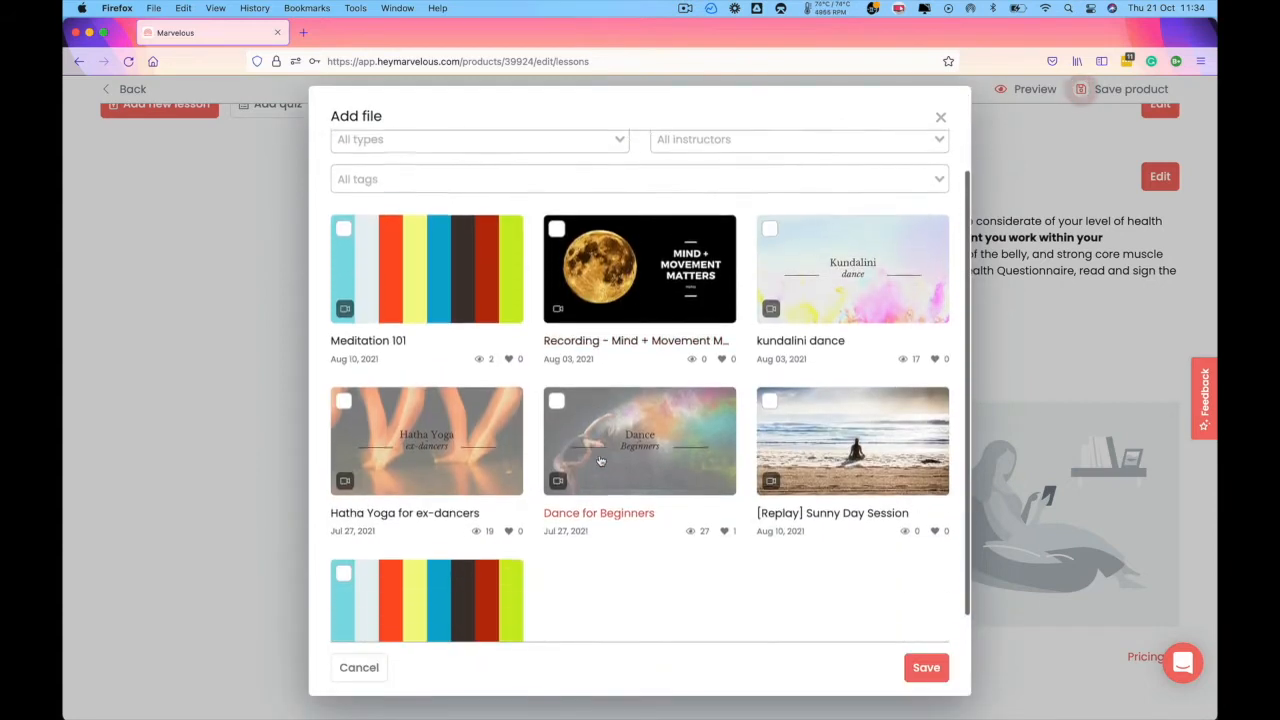
pyautogui.click(559, 369)
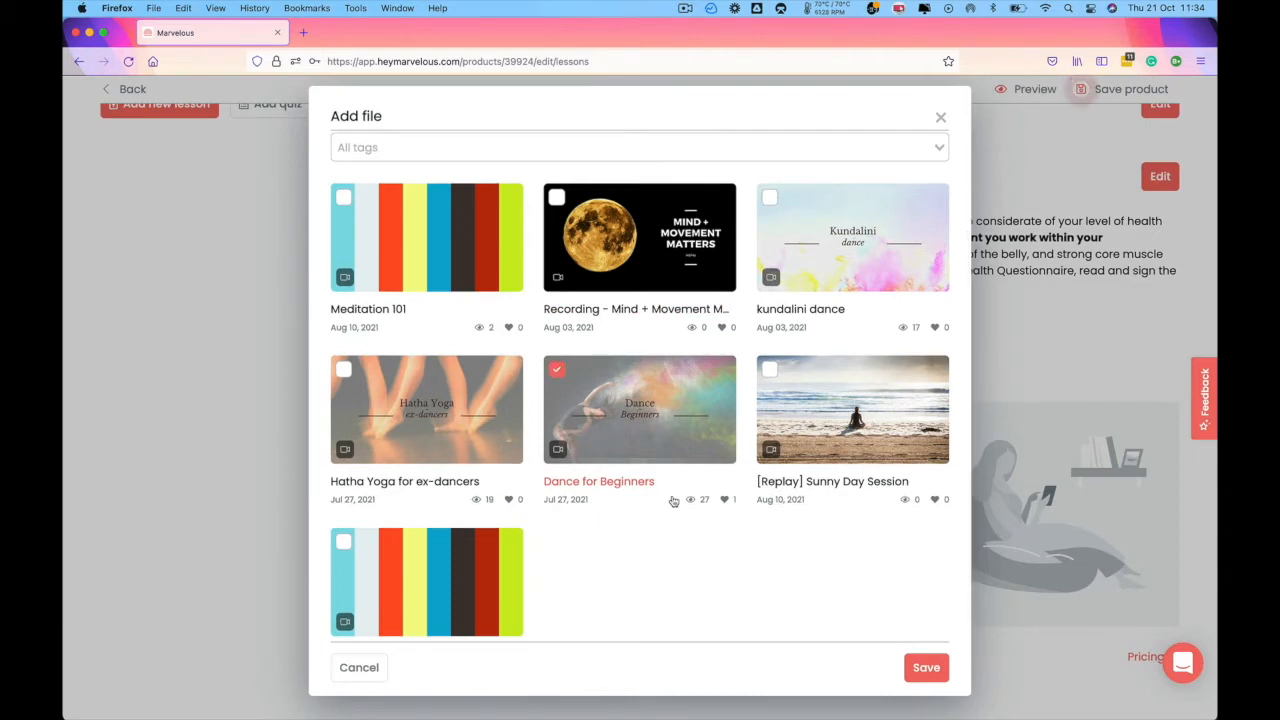
pyautogui.click(922, 668)
# Upload Intention-setting-ccc.mp4 from the My First Course folder as new content for the Your Intention + 5-Day Journal lesson.
pyautogui.scroll(4, 922, 674)
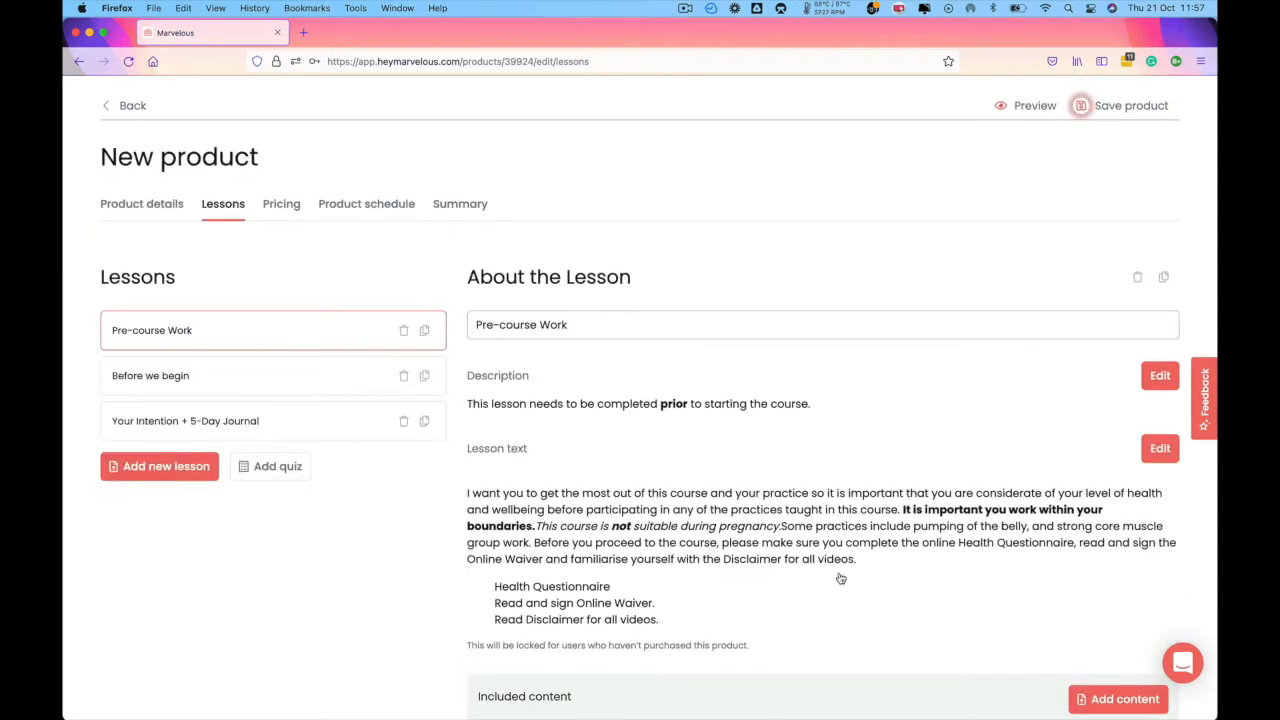
pyautogui.click(236, 420)
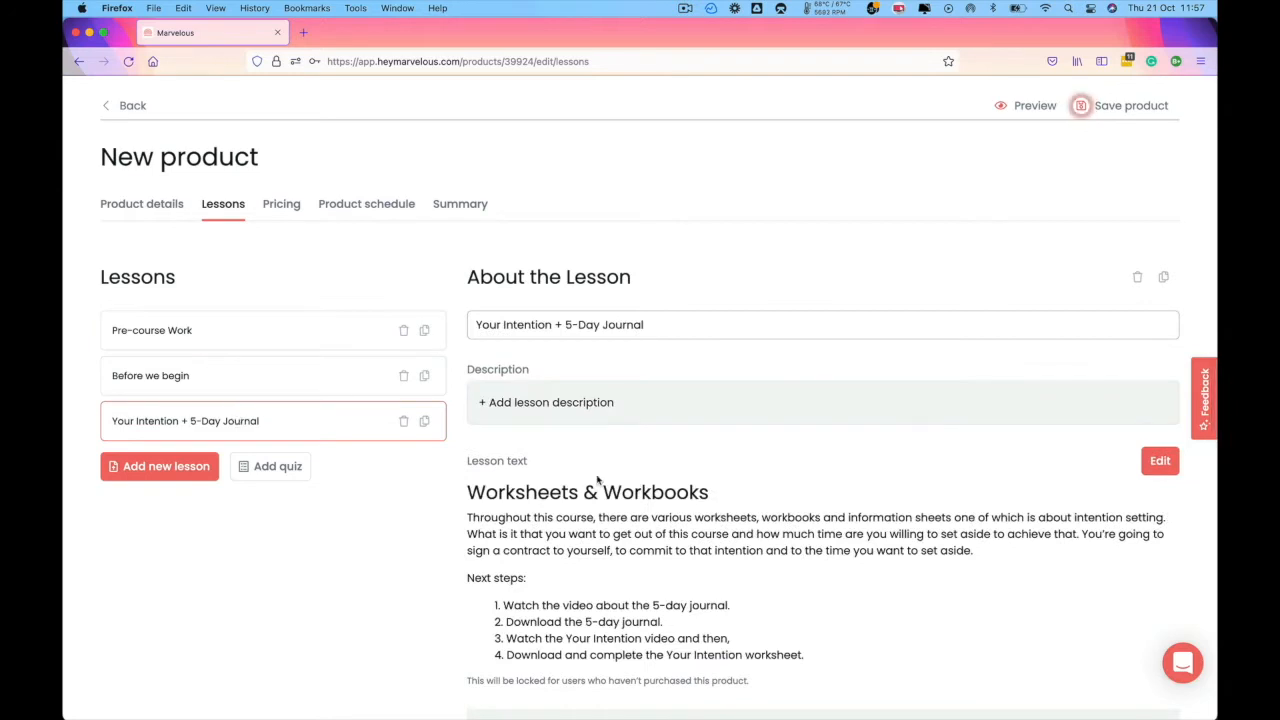
pyautogui.scroll(-3, 597, 481)
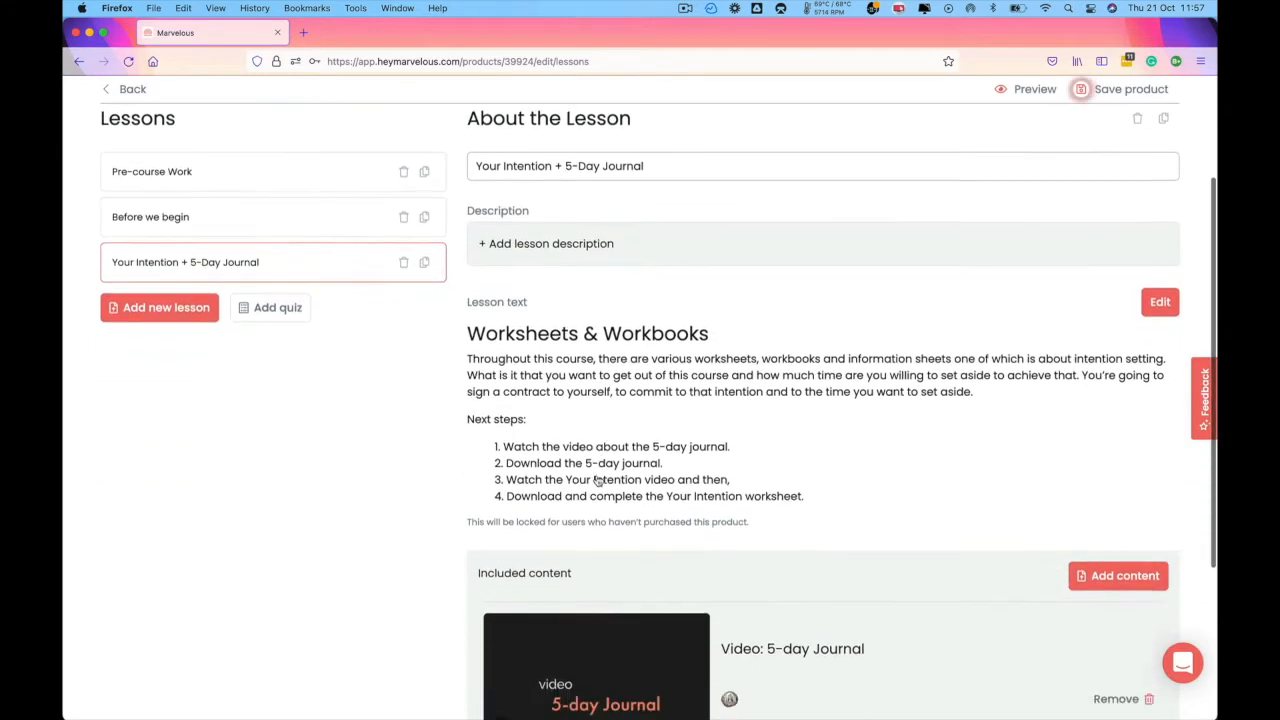
pyautogui.scroll(-1, 597, 481)
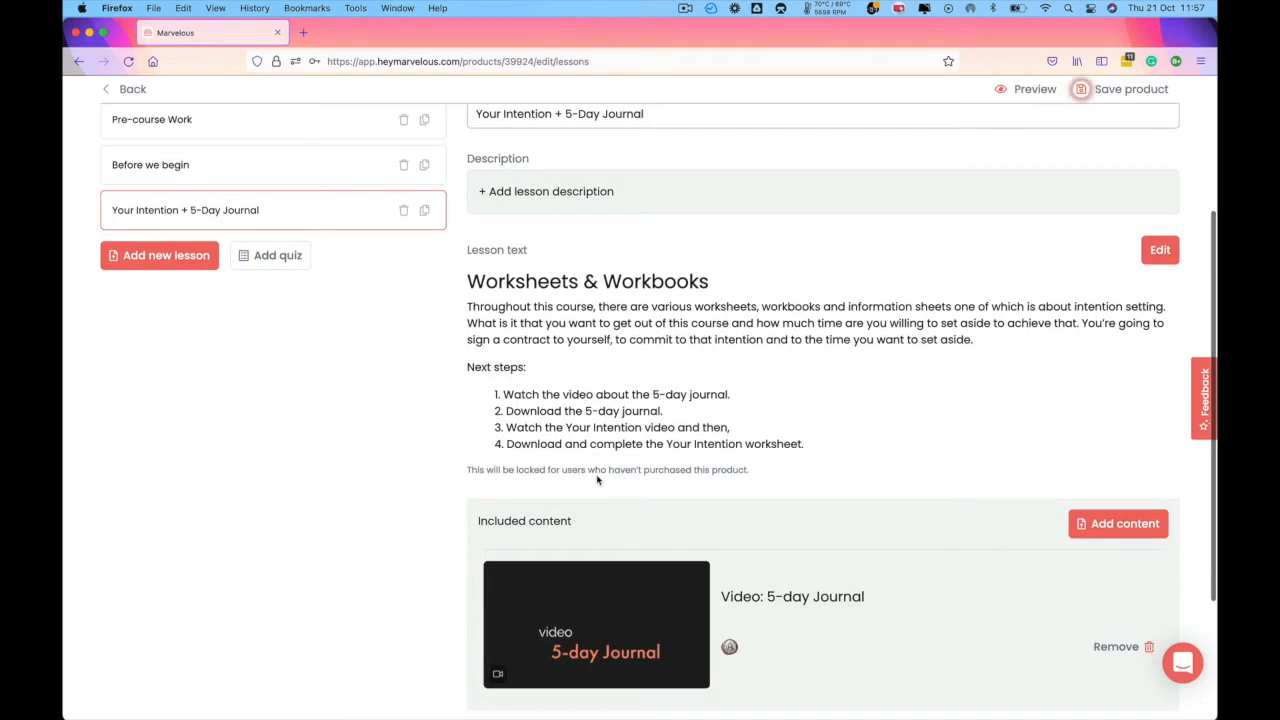
pyautogui.scroll(-2, 597, 481)
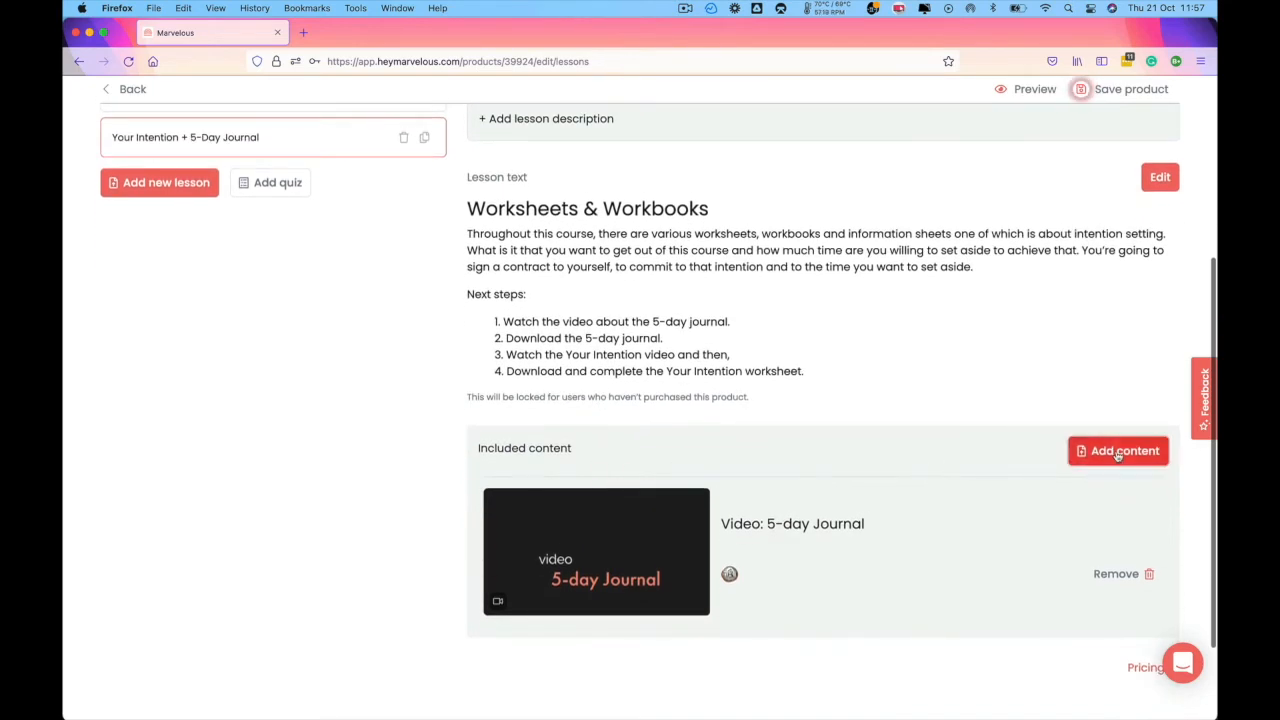
pyautogui.click(1118, 452)
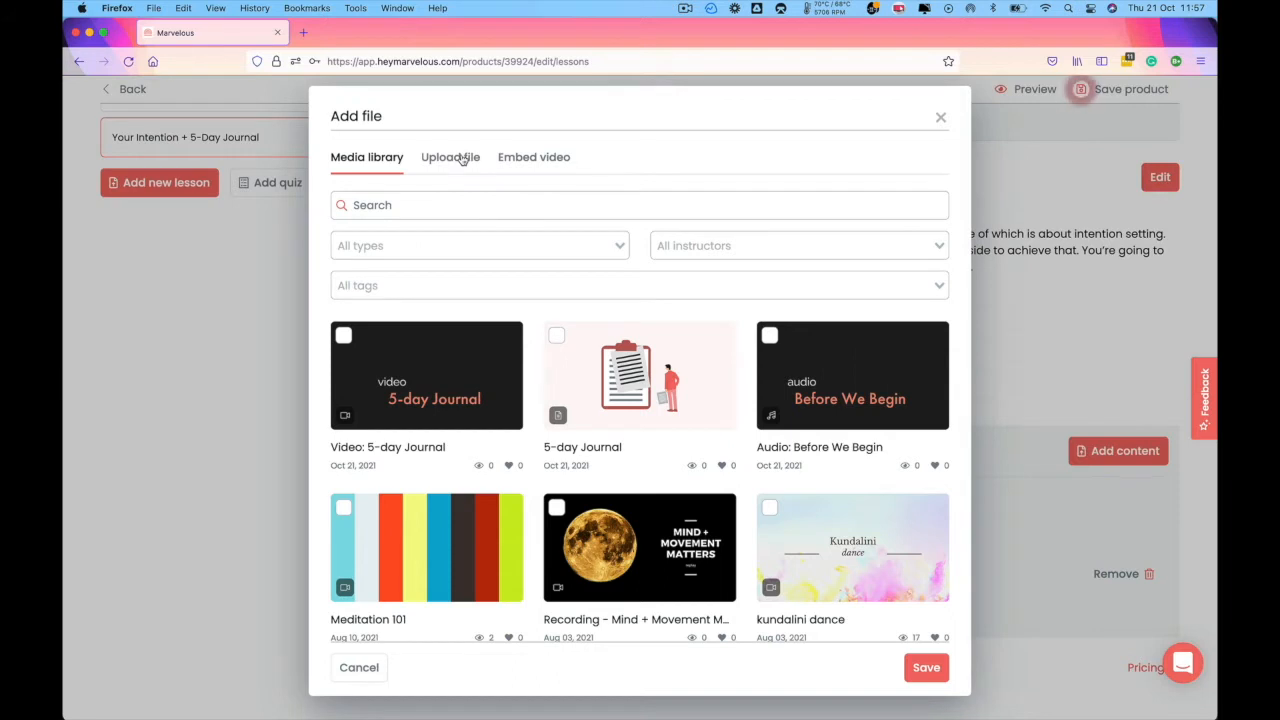
pyautogui.click(461, 158)
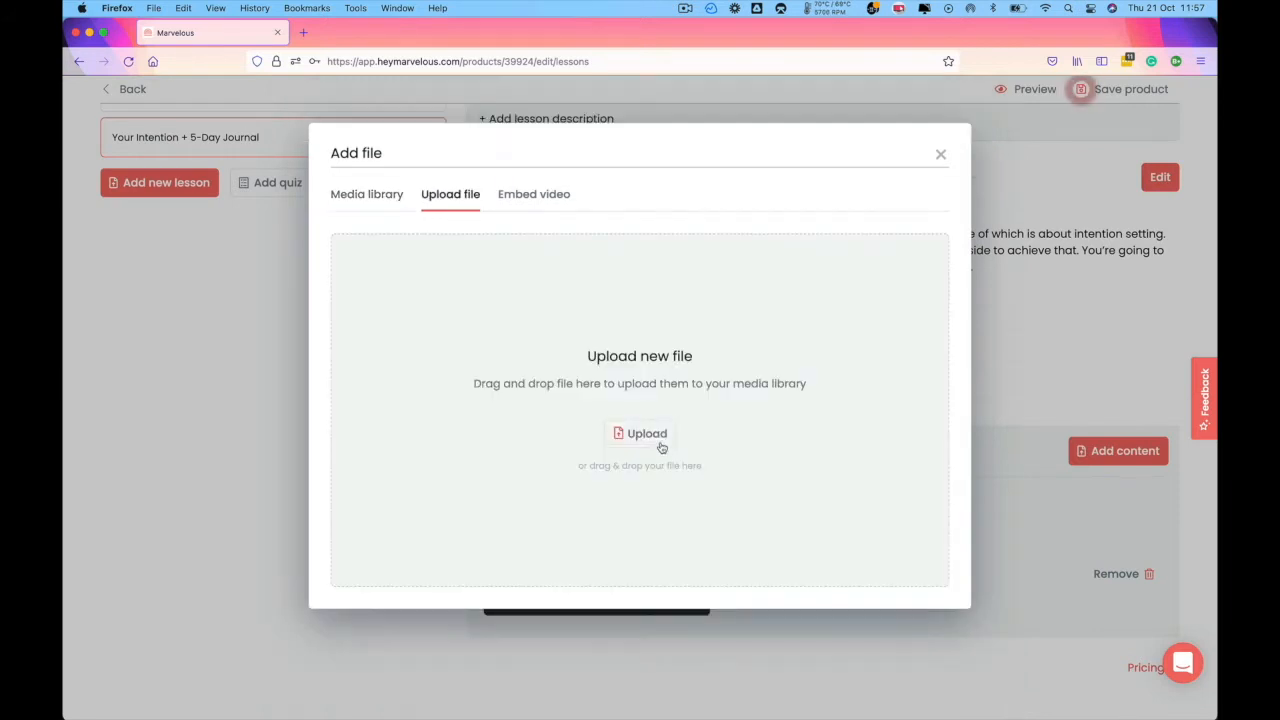
pyautogui.click(647, 433)
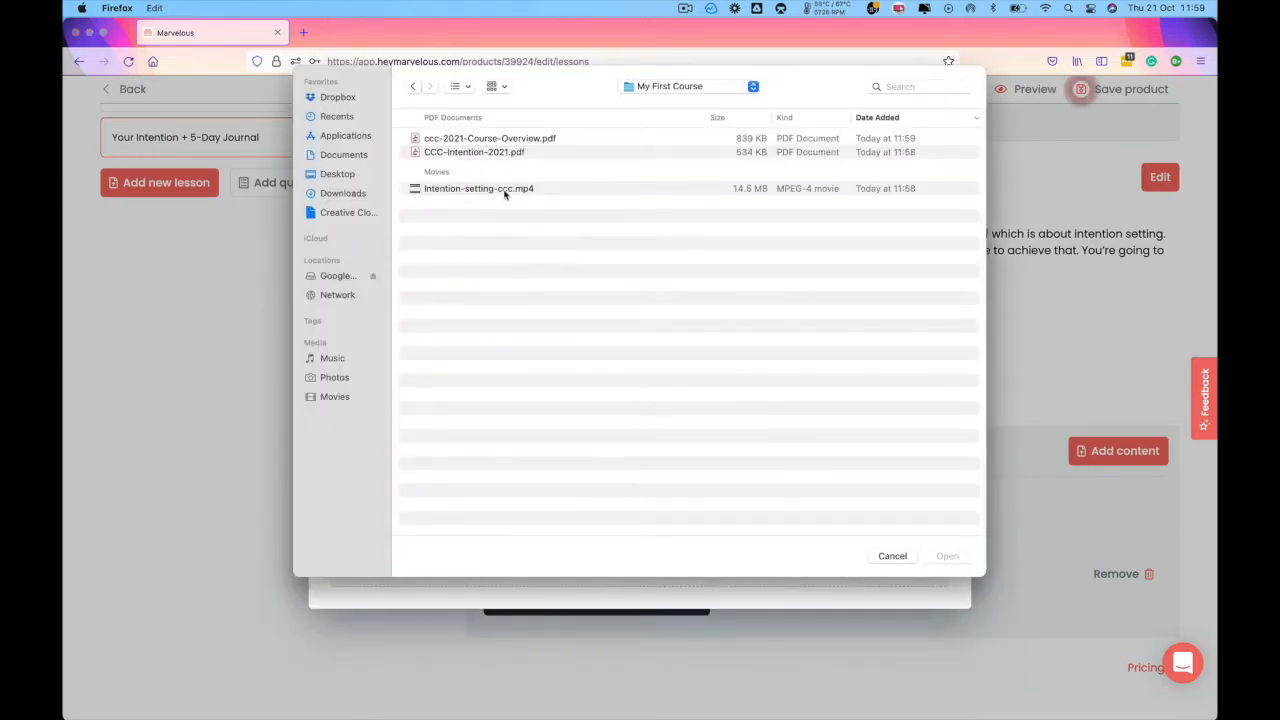
pyautogui.click(504, 194)
pyautogui.click(940, 557)
# Name the uploaded file "Video: Intention Setting" and assign an instructor to it.
pyautogui.scroll(-5, 937, 563)
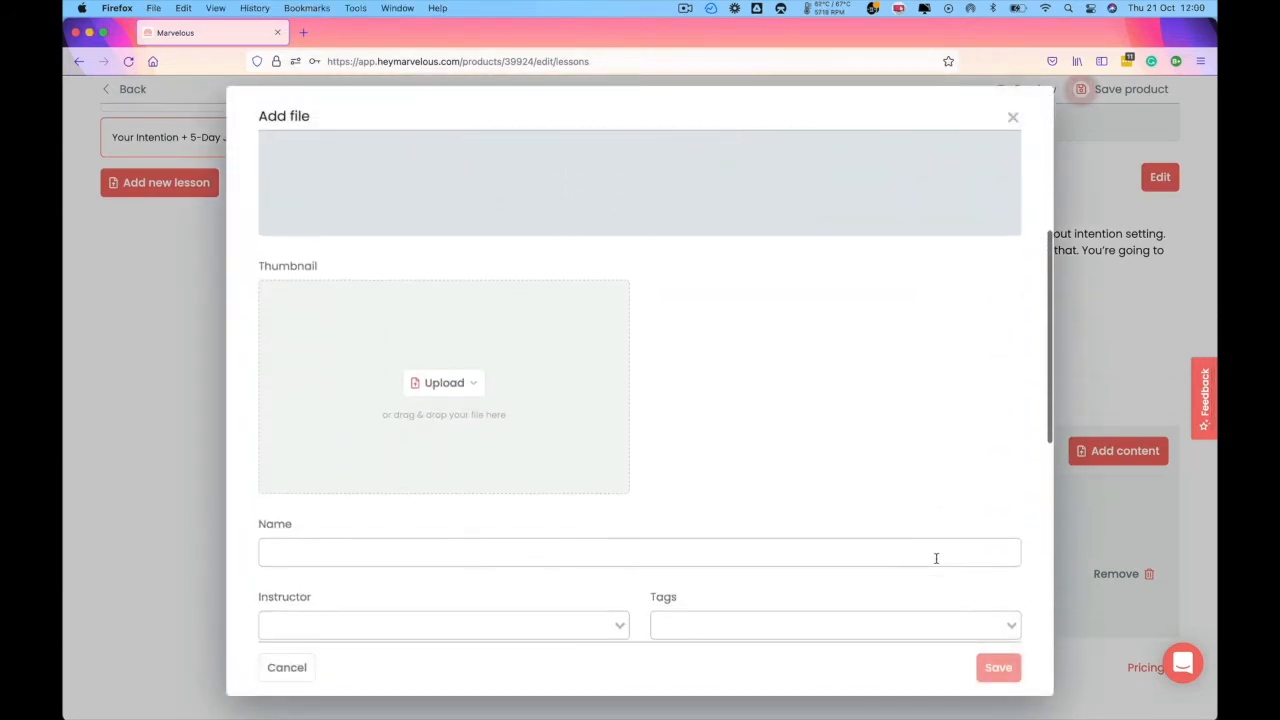
pyautogui.scroll(-2, 936, 558)
pyautogui.click(797, 495)
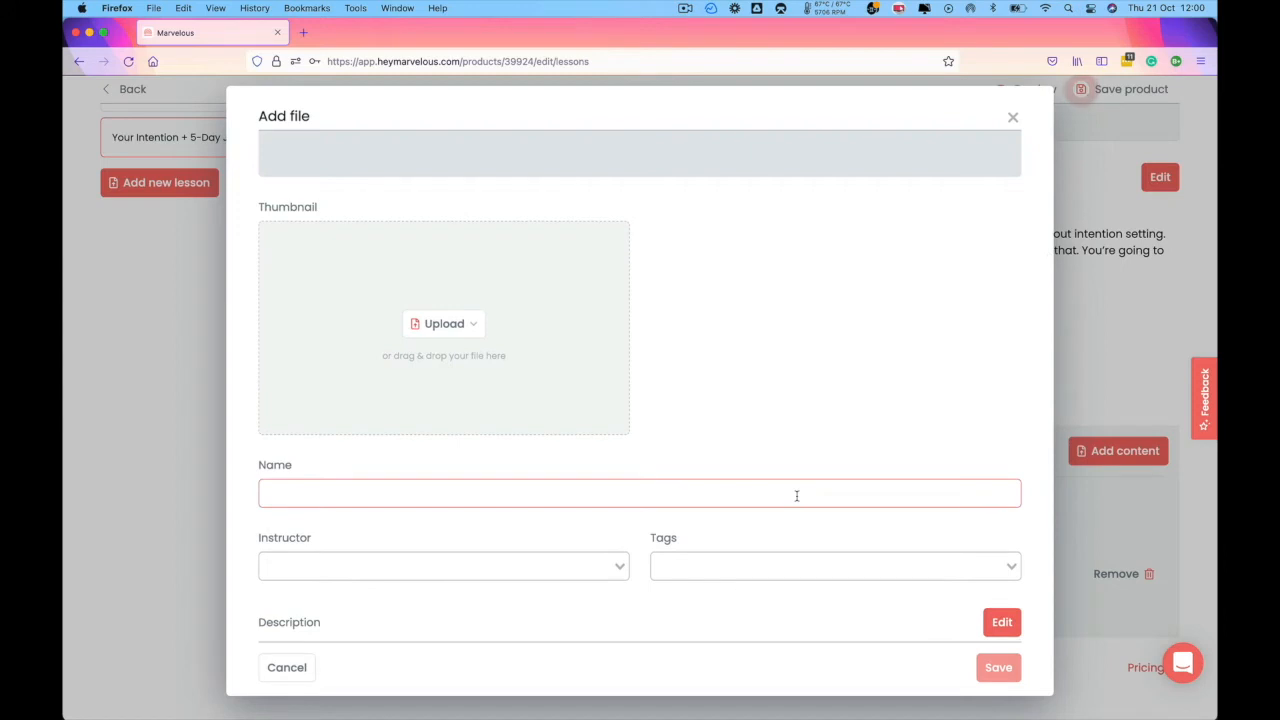
pyautogui.write('Video: Intention Setting')
pyautogui.press('Tab')
pyautogui.press('Down')
pyautogui.click(594, 588)
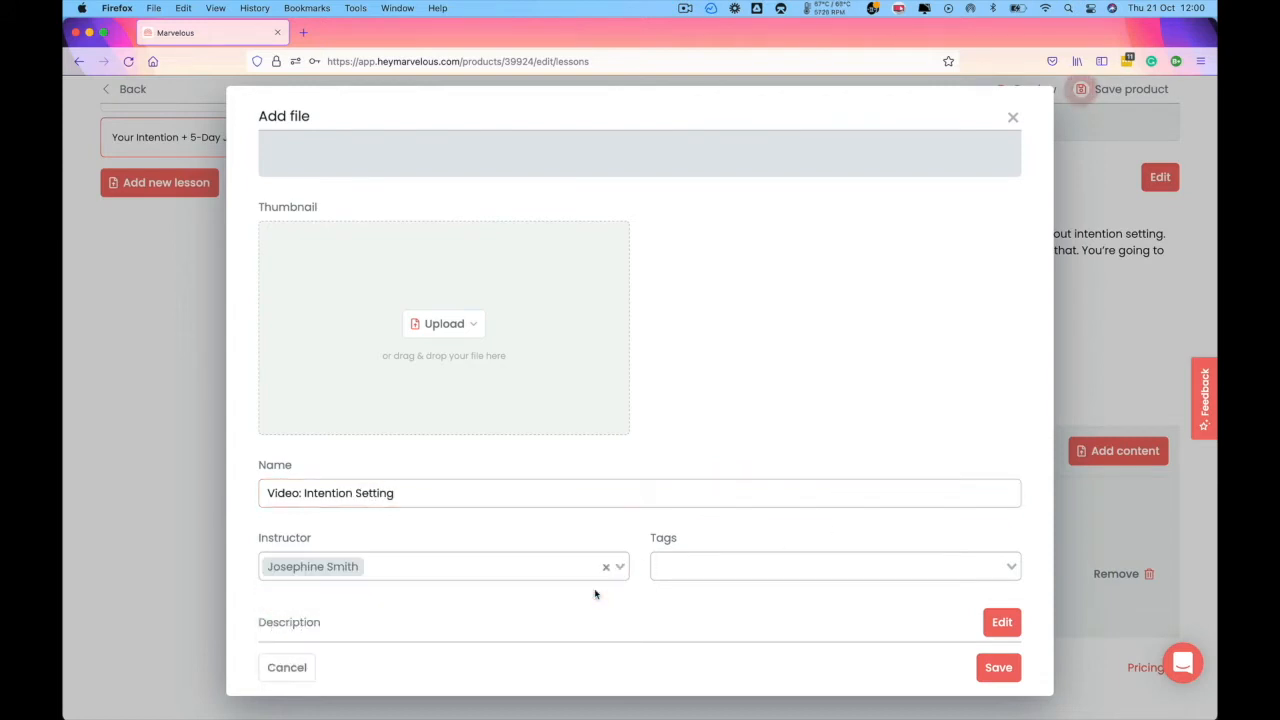
# Attach CCC-Intention-2021.pdf from the My First Course folder to the Video: Intention Setting file.
pyautogui.scroll(-4, 594, 594)
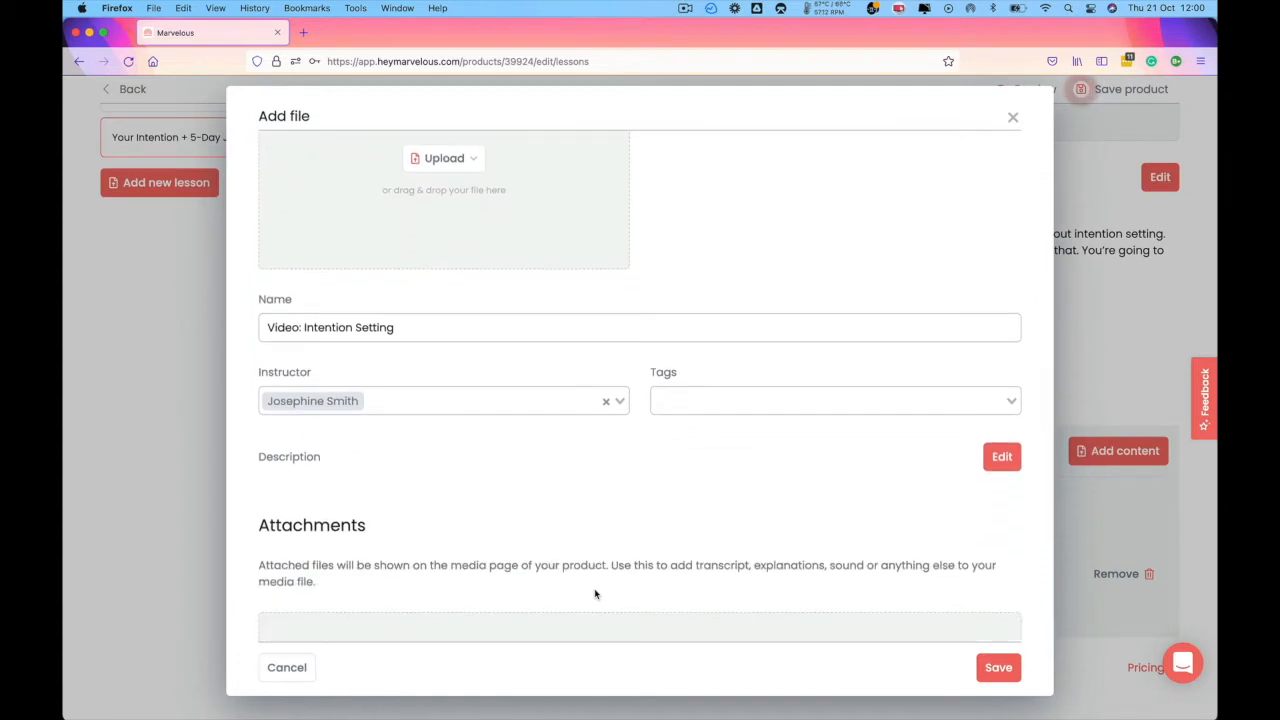
pyautogui.scroll(-5, 766, 520)
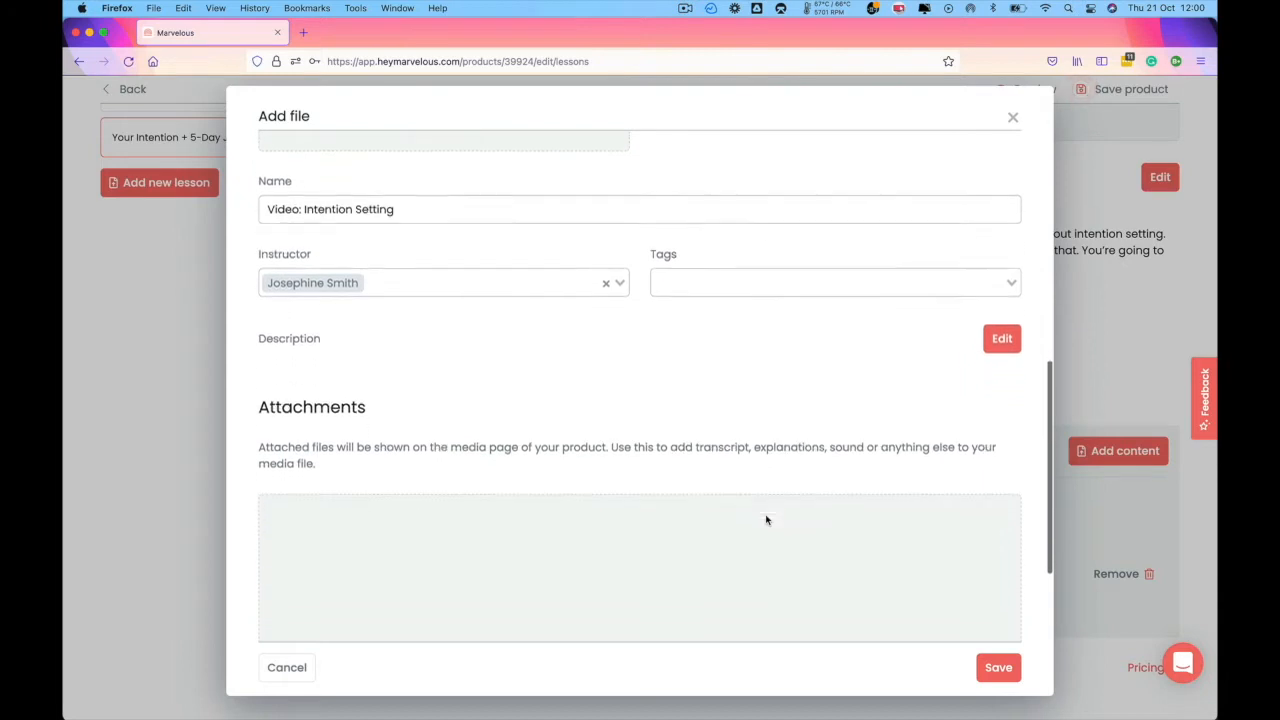
pyautogui.scroll(-2, 766, 520)
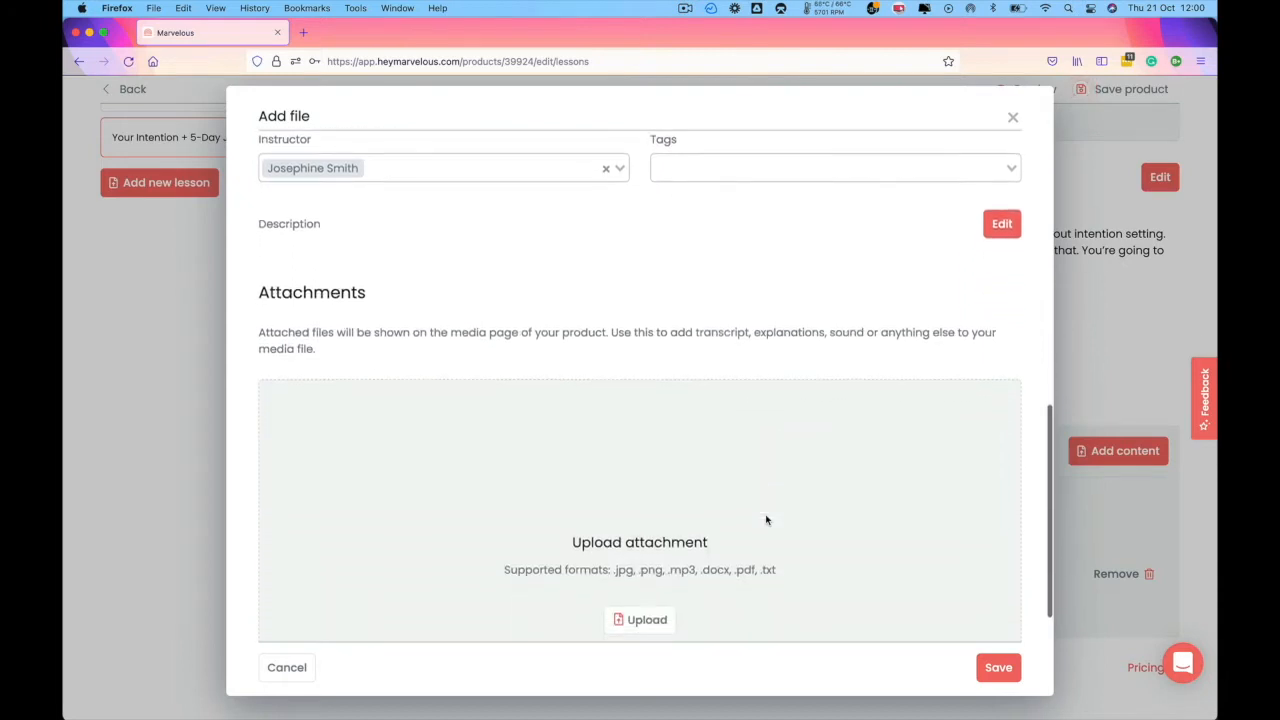
pyautogui.scroll(-1, 766, 520)
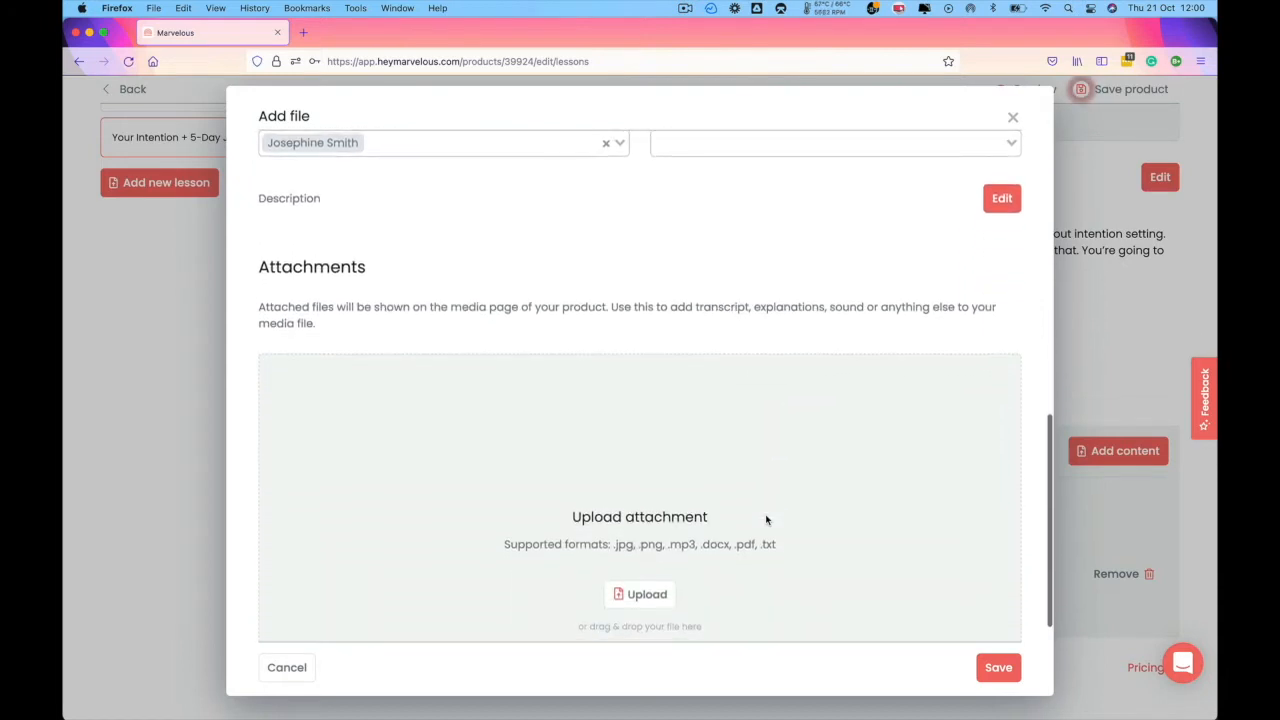
pyautogui.scroll(-2, 766, 520)
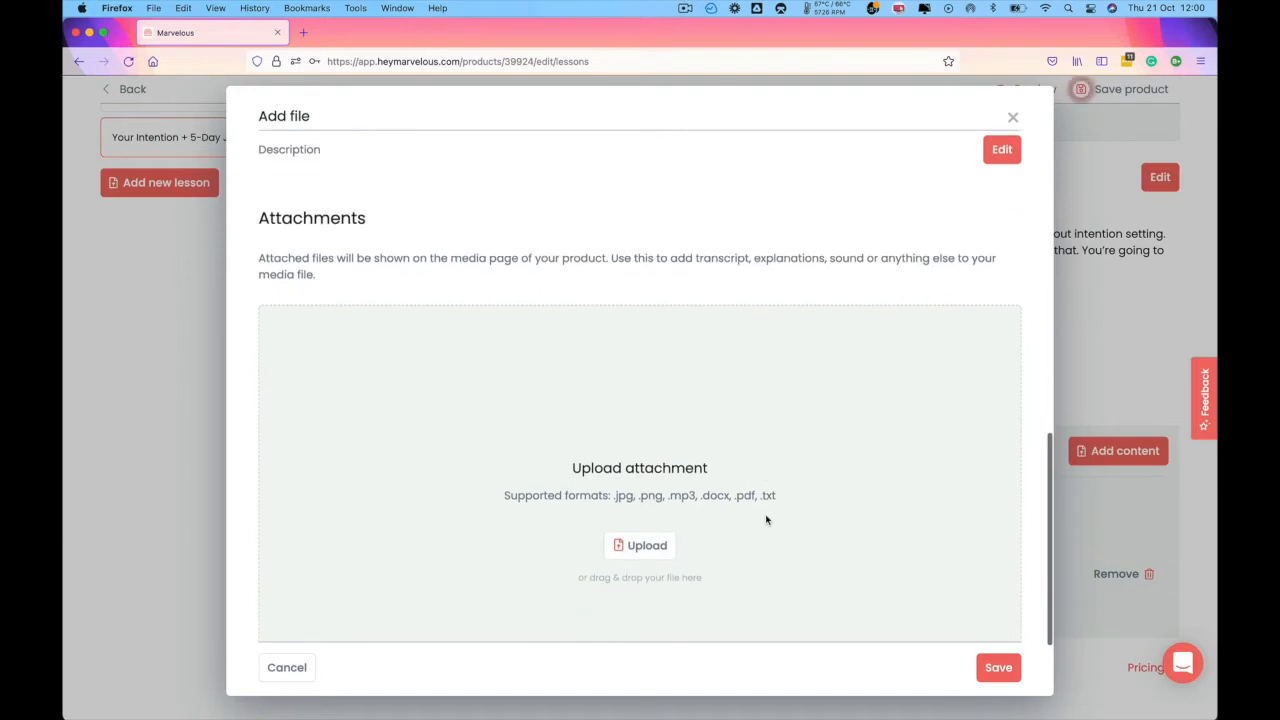
pyautogui.click(645, 547)
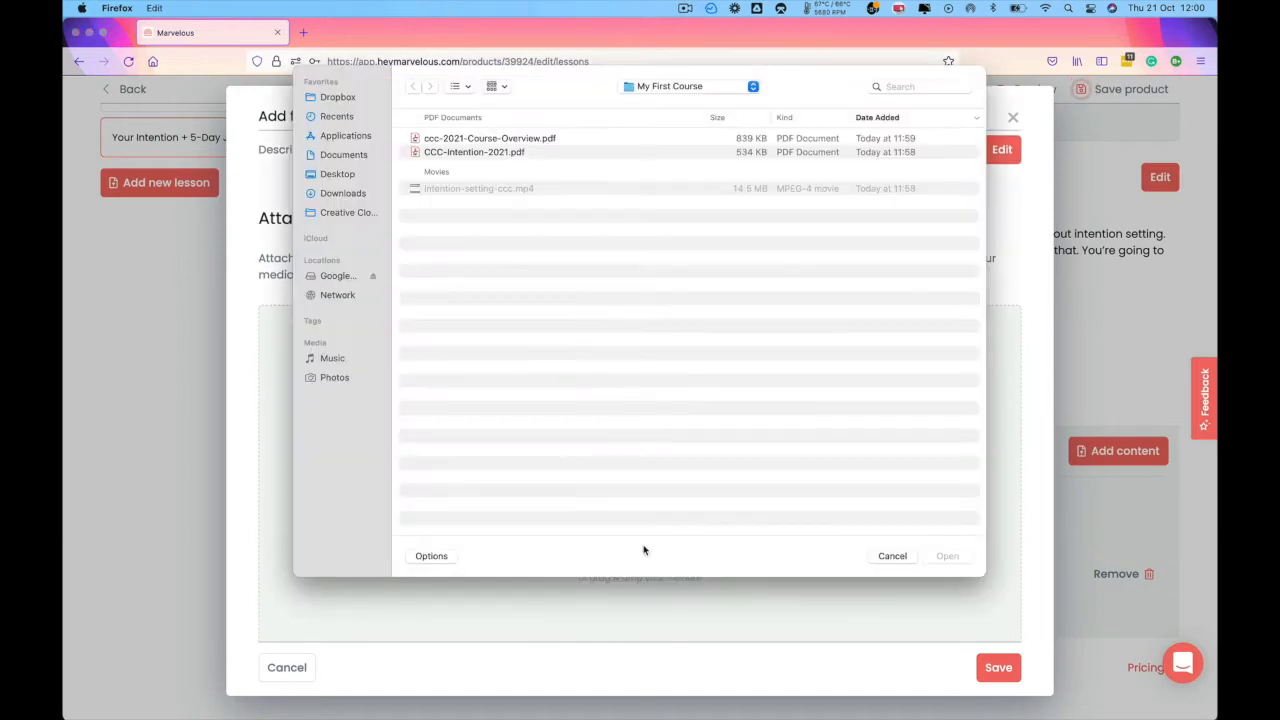
pyautogui.click(510, 152)
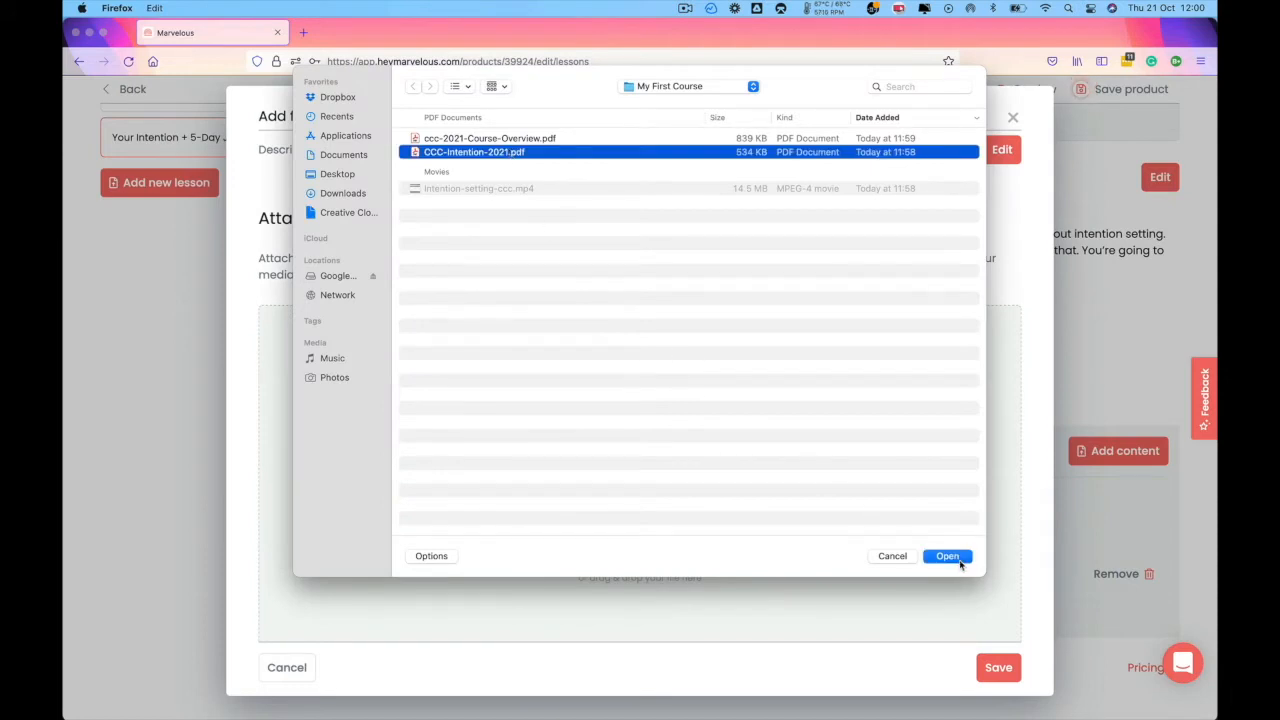
pyautogui.click(948, 556)
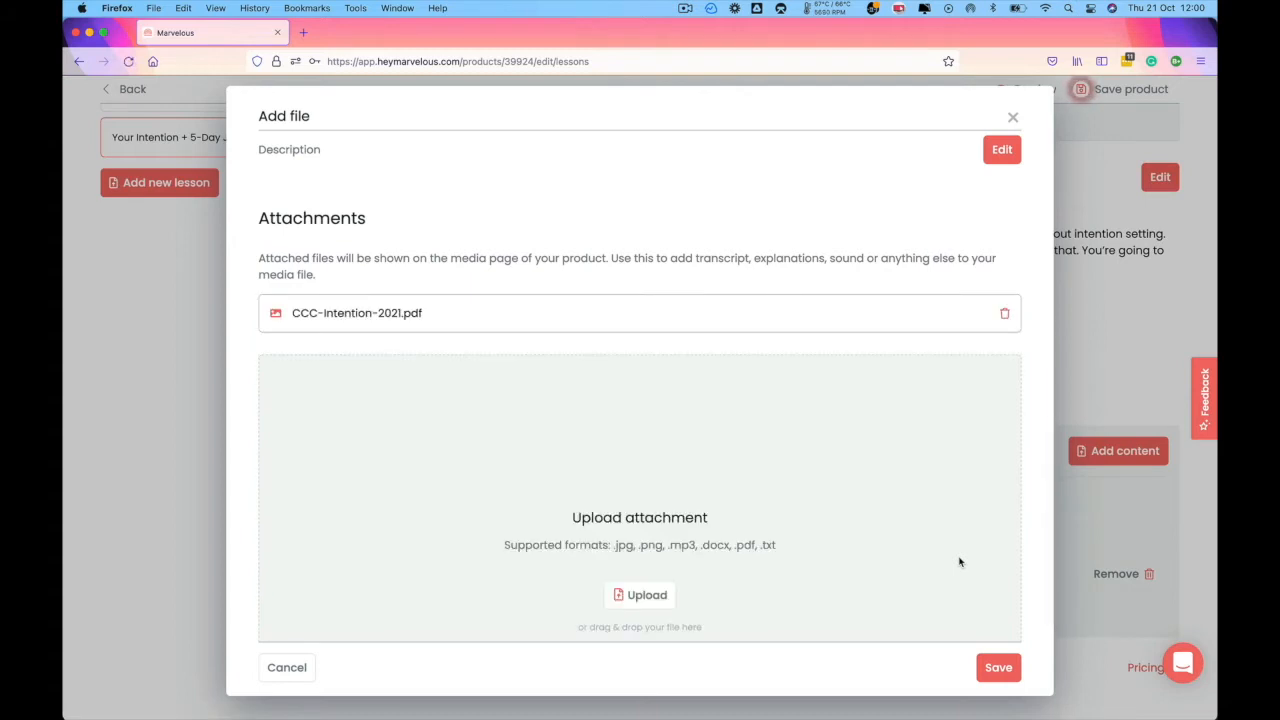
# Upload Intention Setting.png from the computer as the video's thumbnail and apply the default crop.
pyautogui.scroll(5, 959, 562)
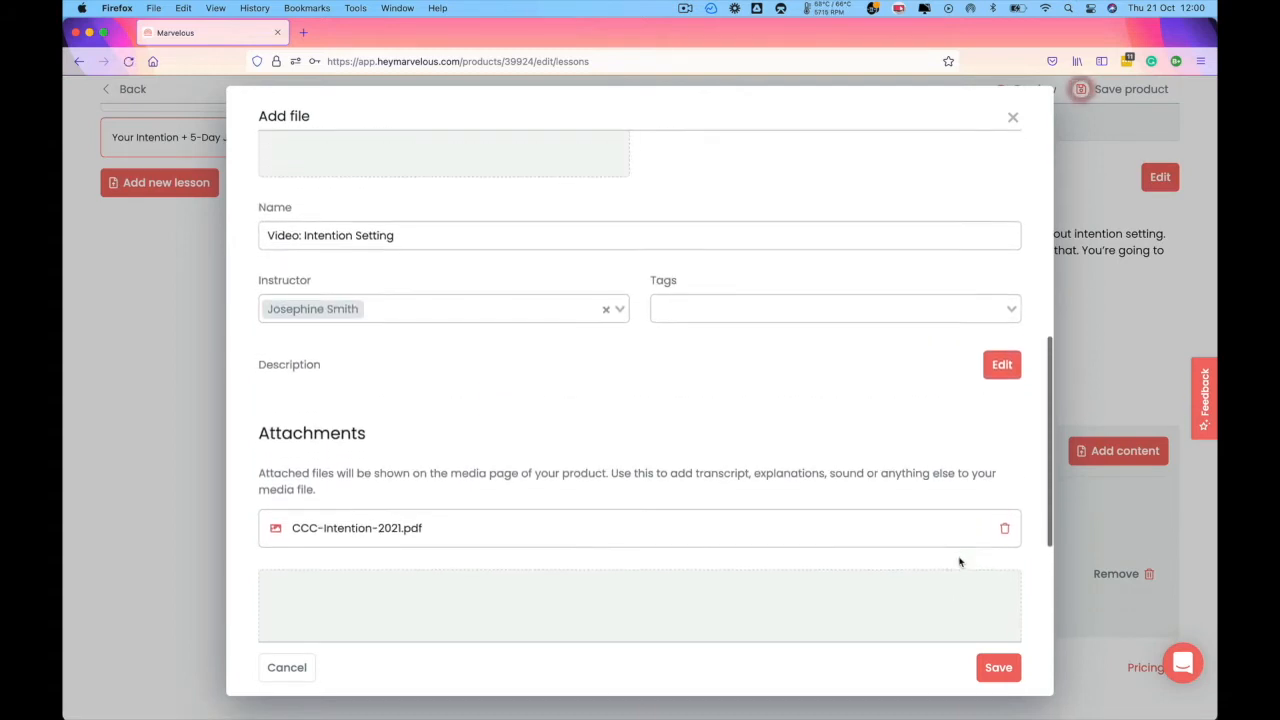
pyautogui.scroll(7, 959, 562)
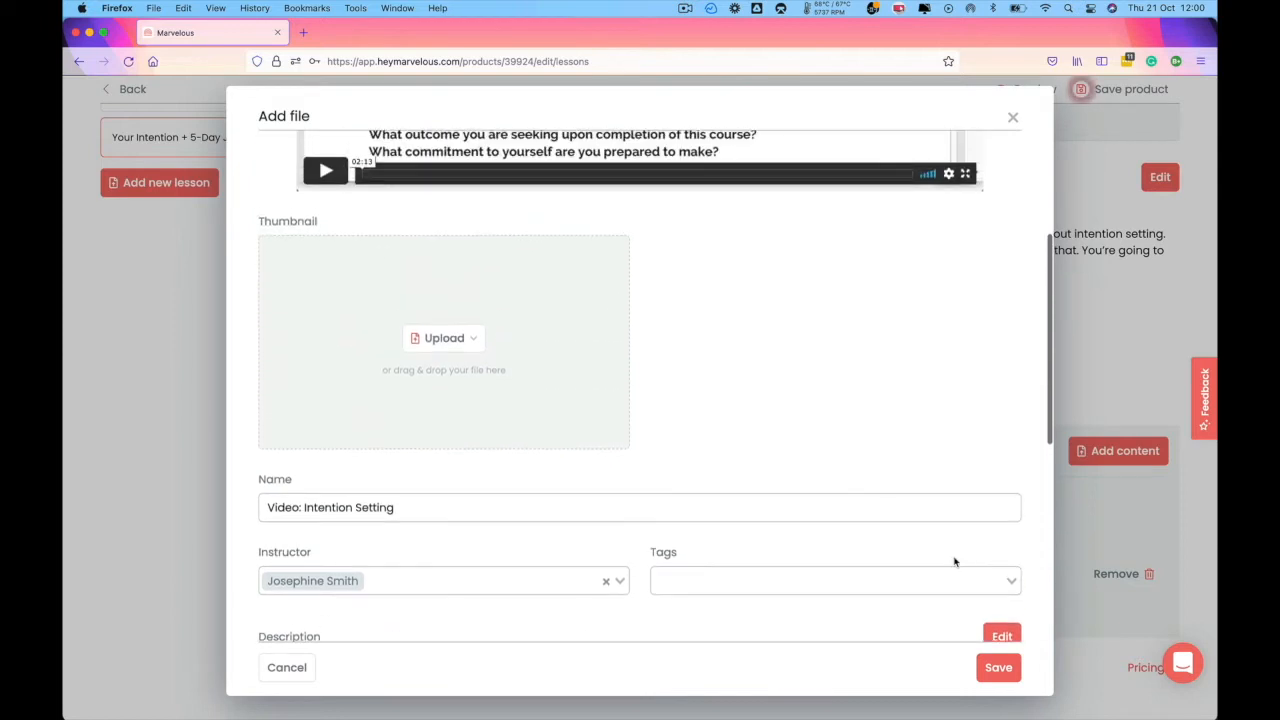
pyautogui.click(449, 340)
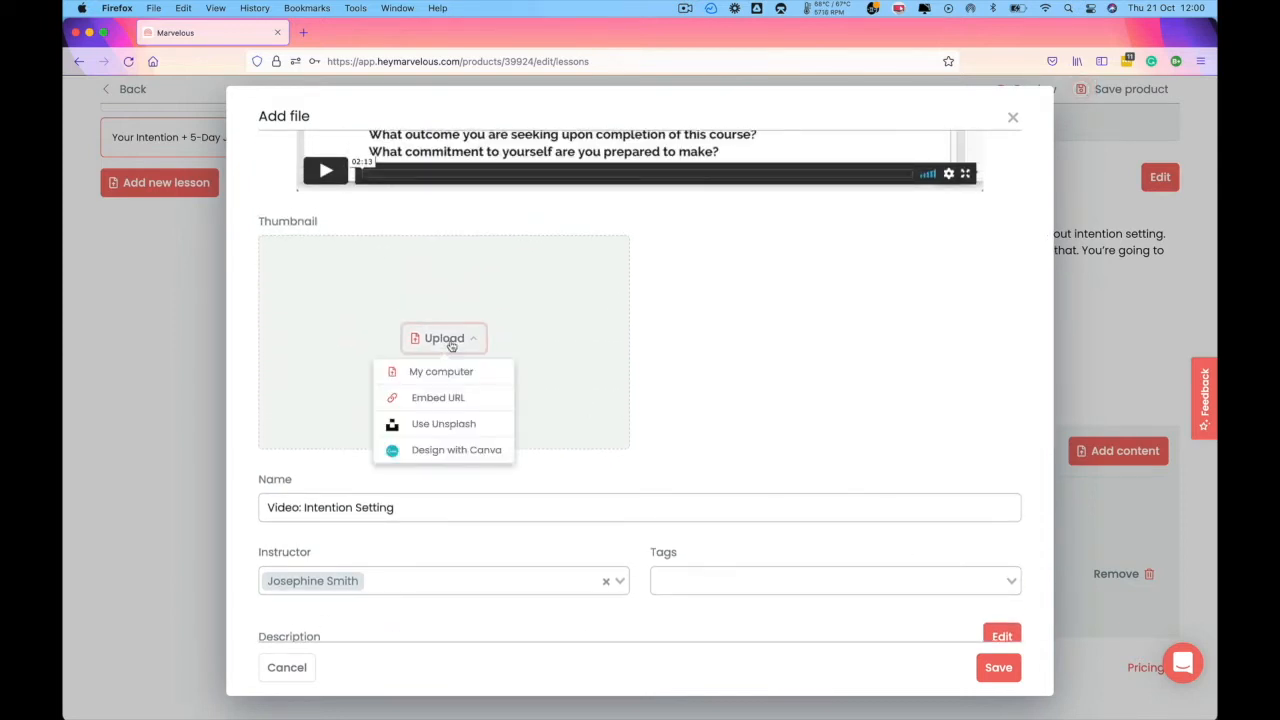
pyautogui.click(455, 372)
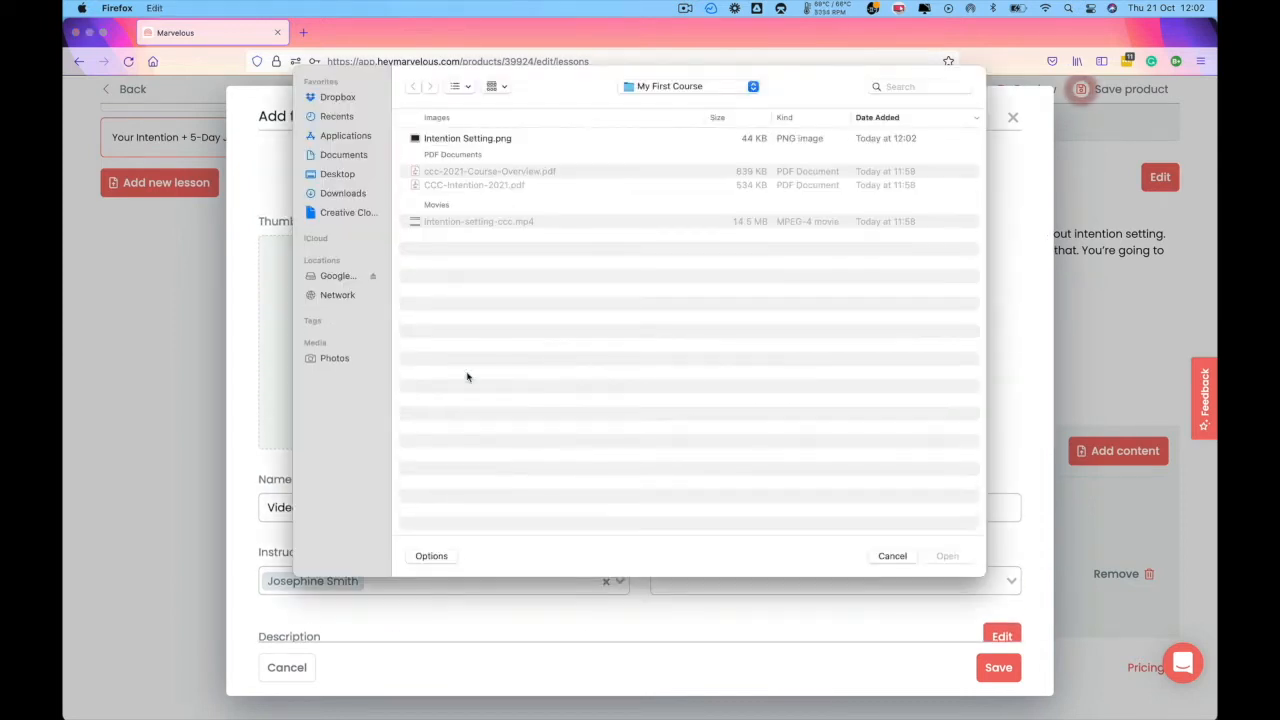
pyautogui.click(489, 140)
pyautogui.click(945, 557)
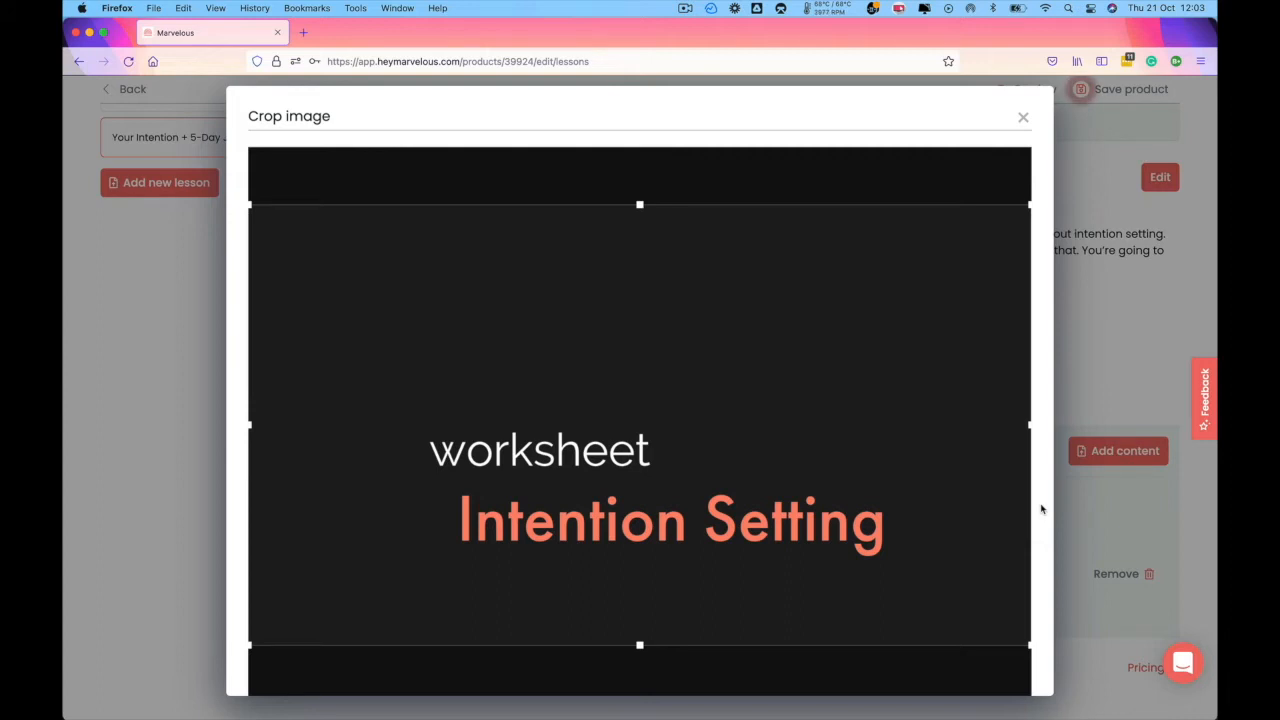
pyautogui.scroll(-2, 1041, 509)
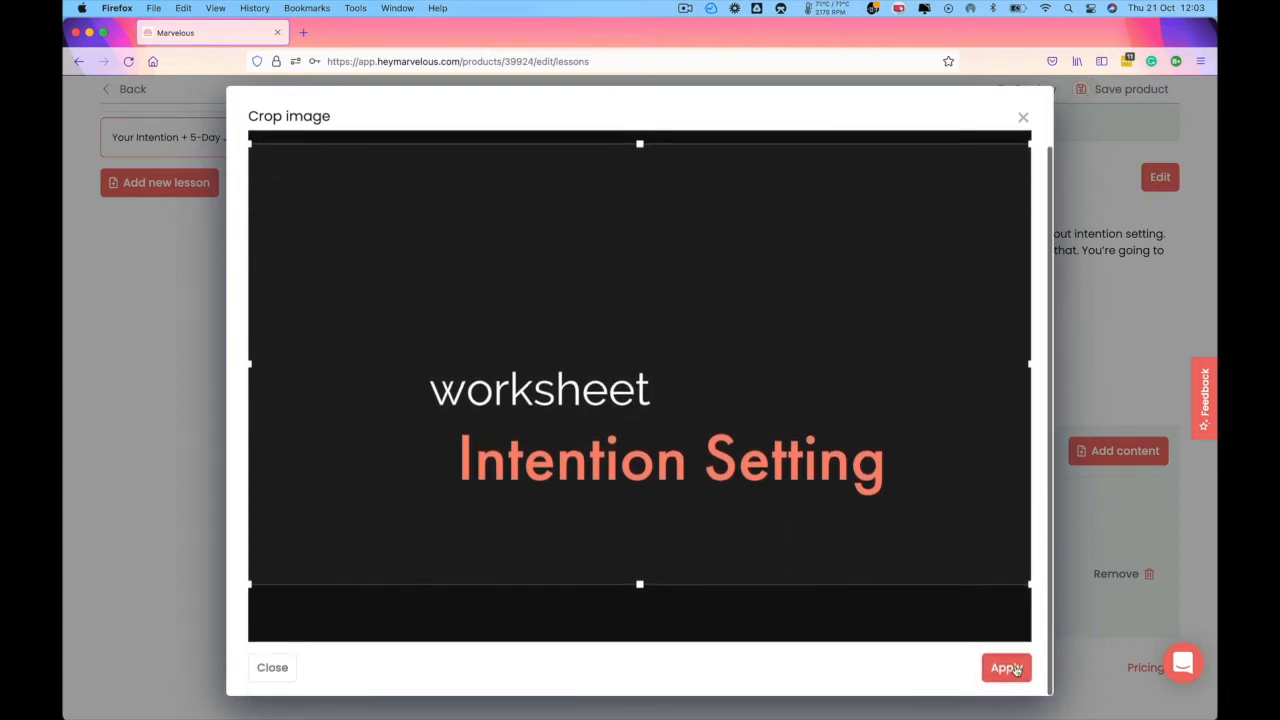
pyautogui.click(1006, 668)
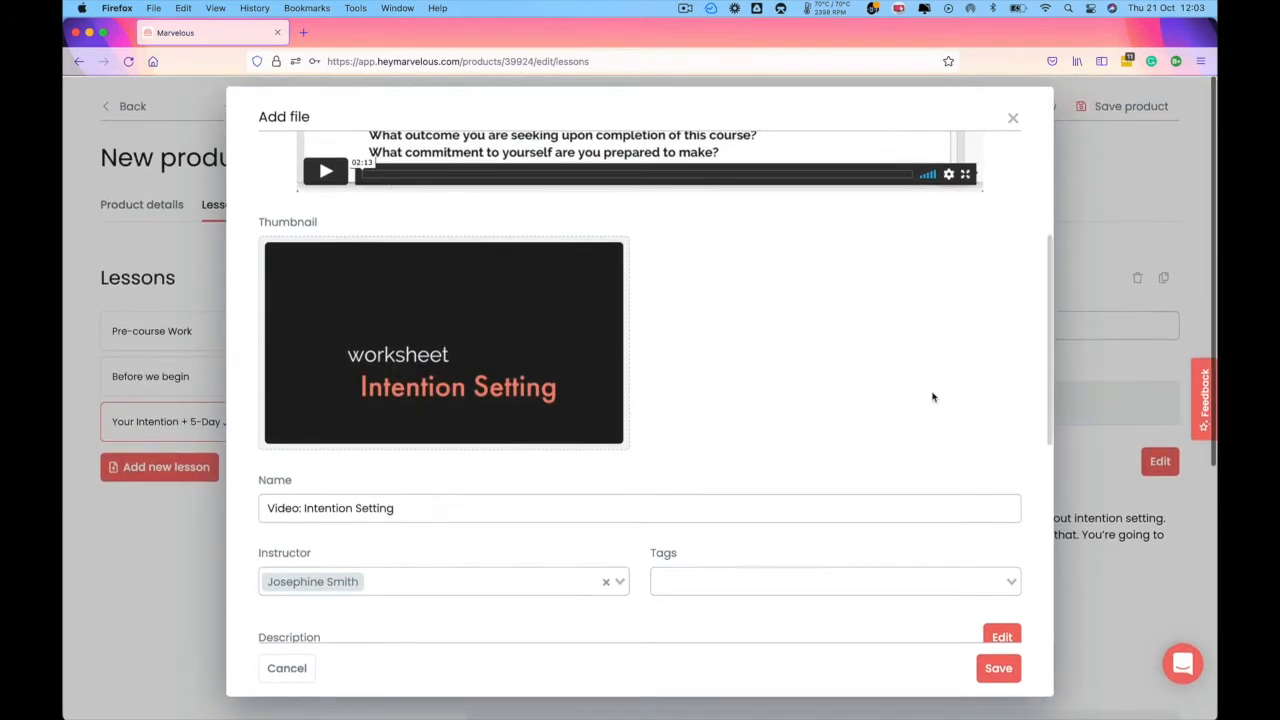
# Check the video file's thumbnail, details and attachment, and save the file to the lesson.
pyautogui.scroll(5, 932, 397)
pyautogui.scroll(-2, 932, 397)
pyautogui.scroll(-7, 932, 397)
pyautogui.scroll(-2, 932, 397)
pyautogui.scroll(-4, 932, 397)
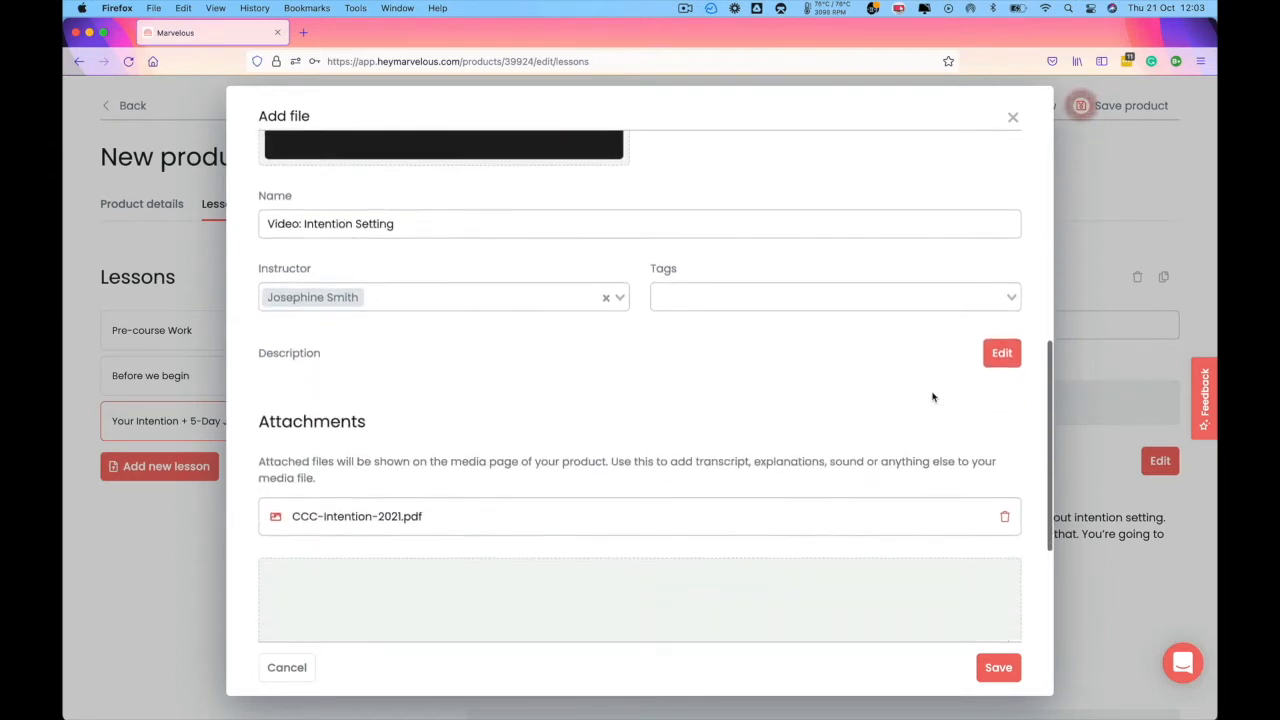
pyautogui.scroll(-2, 932, 397)
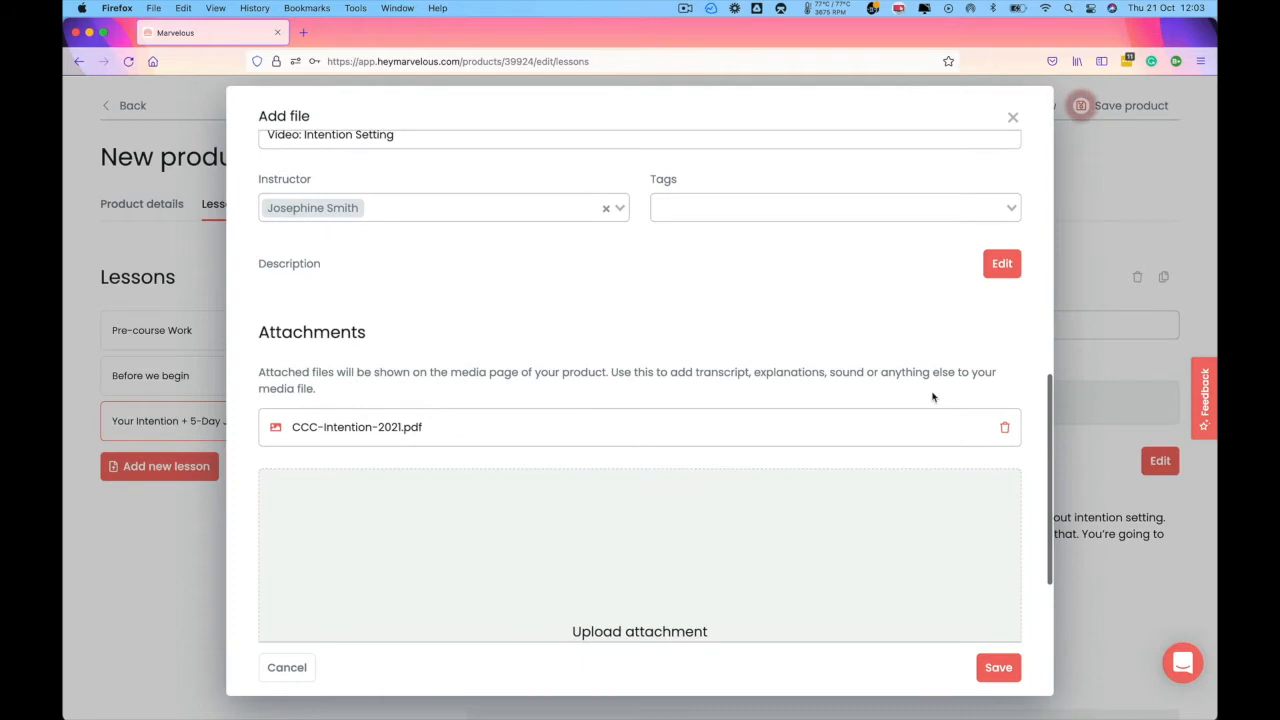
pyautogui.click(999, 667)
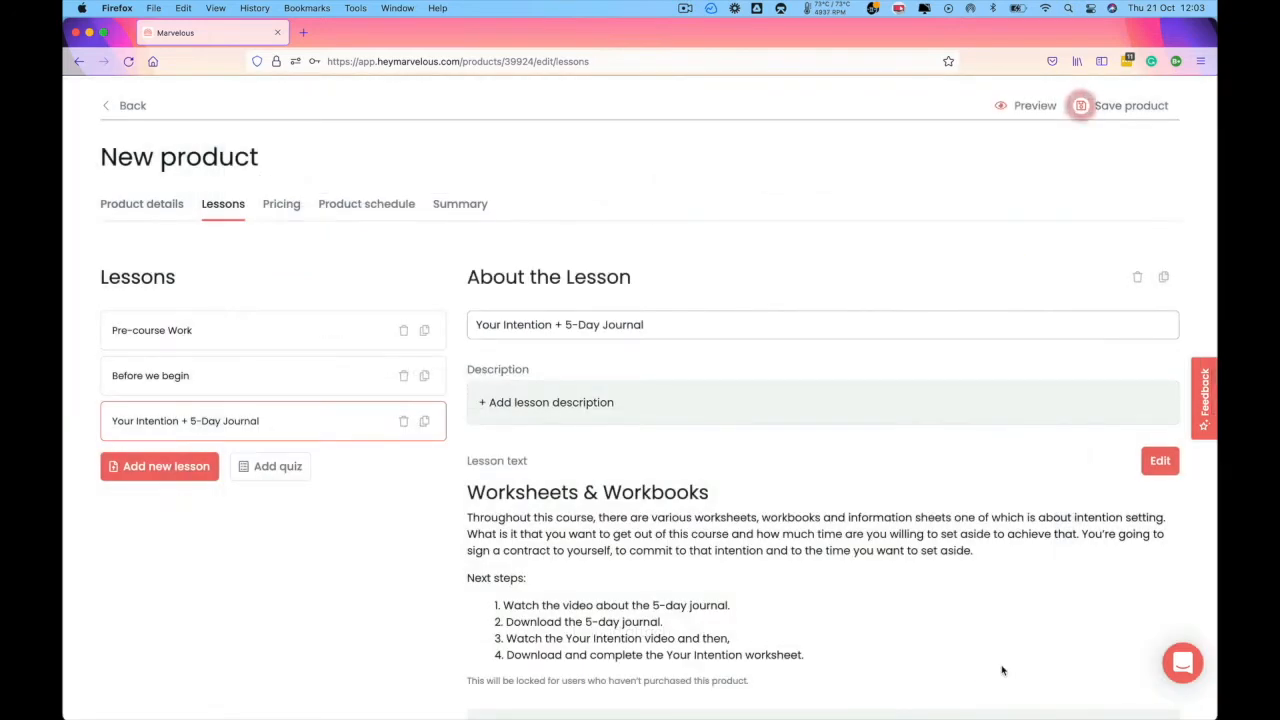
# Reorder the lesson's included content so Video: 5-day Journal comes before Video: Intention Setting.
pyautogui.scroll(-4, 1002, 668)
pyautogui.scroll(-6, 1002, 670)
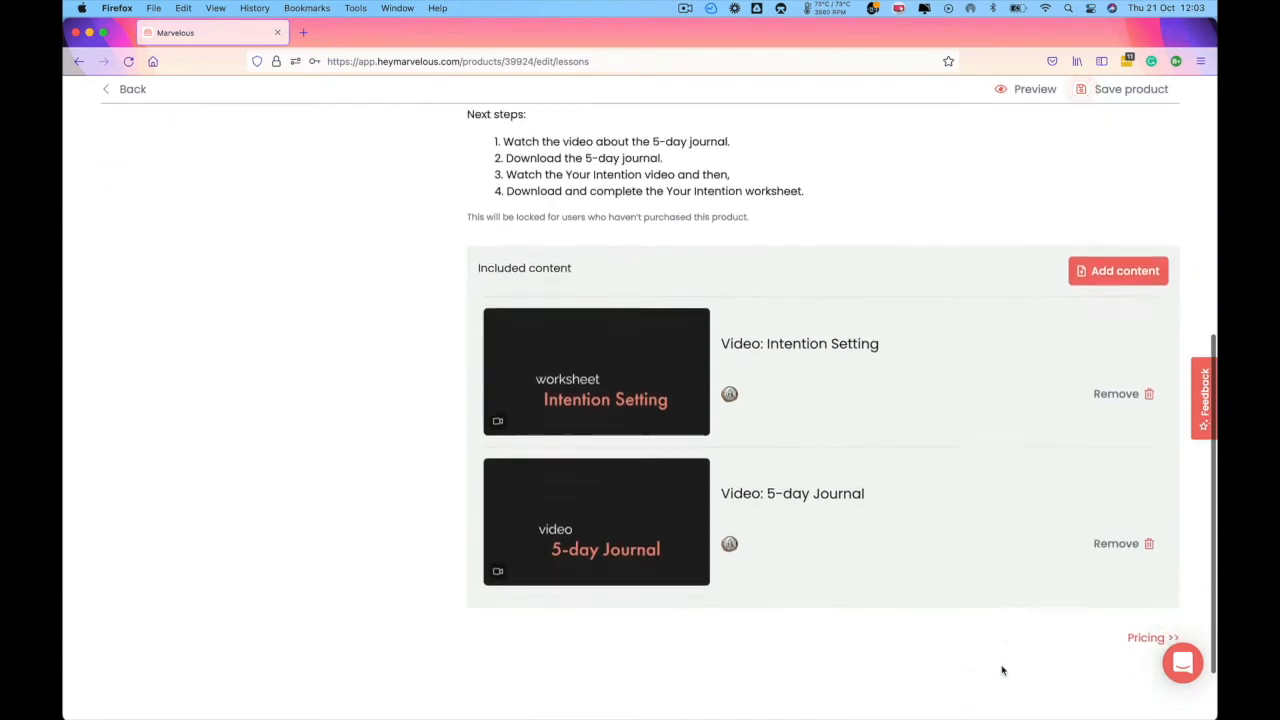
pyautogui.moveTo(600, 298)
pyautogui.mouseDown()
pyautogui.moveTo(600, 446)
pyautogui.moveTo(606, 286)
pyautogui.mouseUp()
pyautogui.moveTo(600, 463); pyautogui.dragTo(595, 320)
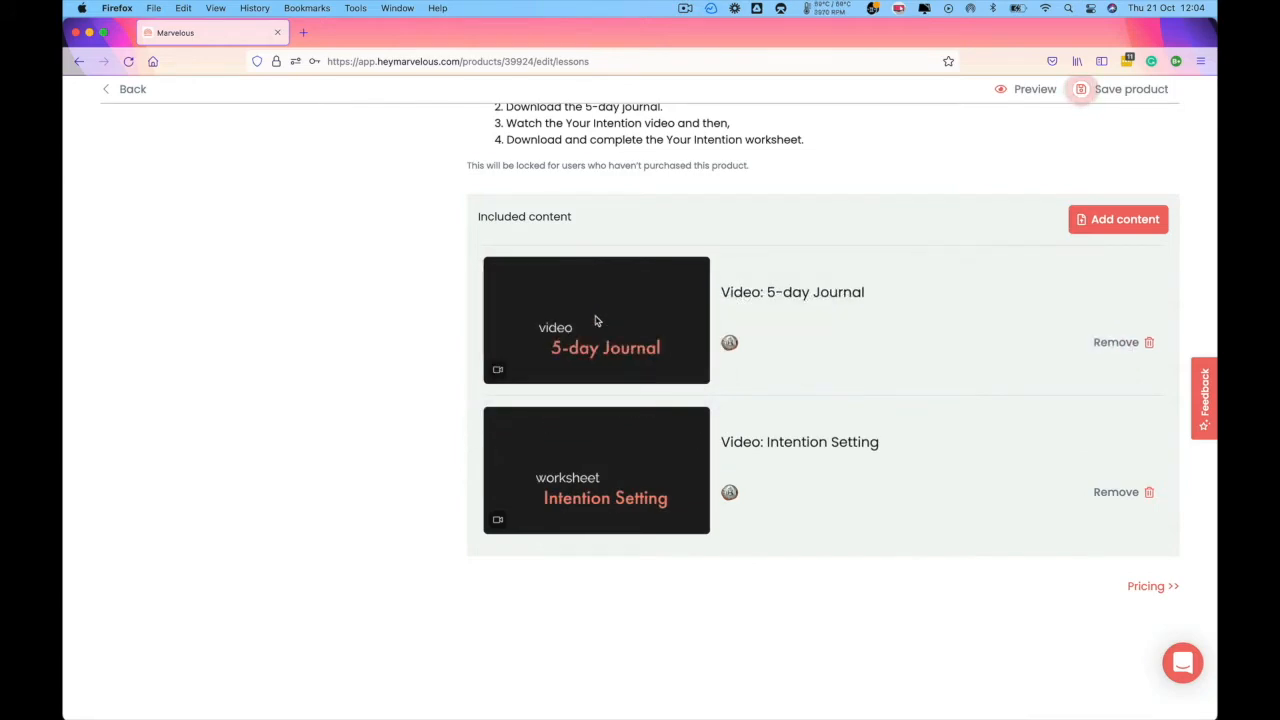
# View the Before we begin lesson and the Pre-course Work lesson.
pyautogui.scroll(5, 596, 320)
pyautogui.click(185, 360)
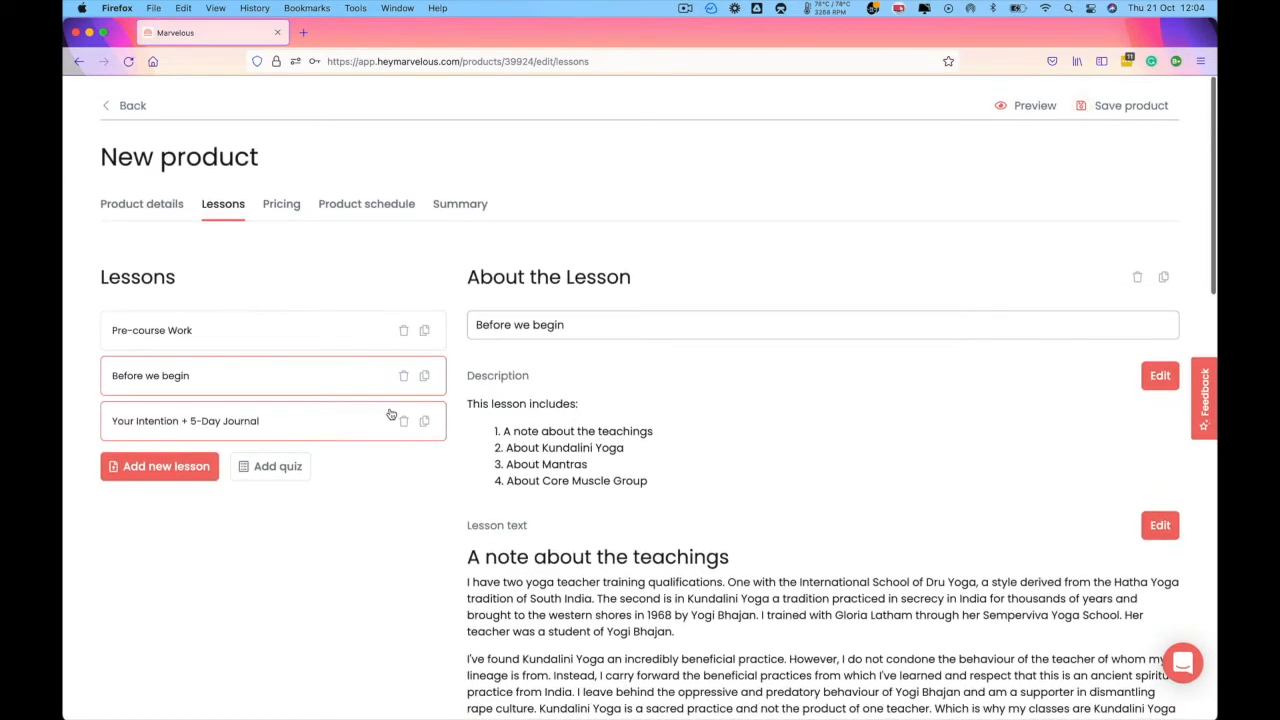
pyautogui.click(300, 335)
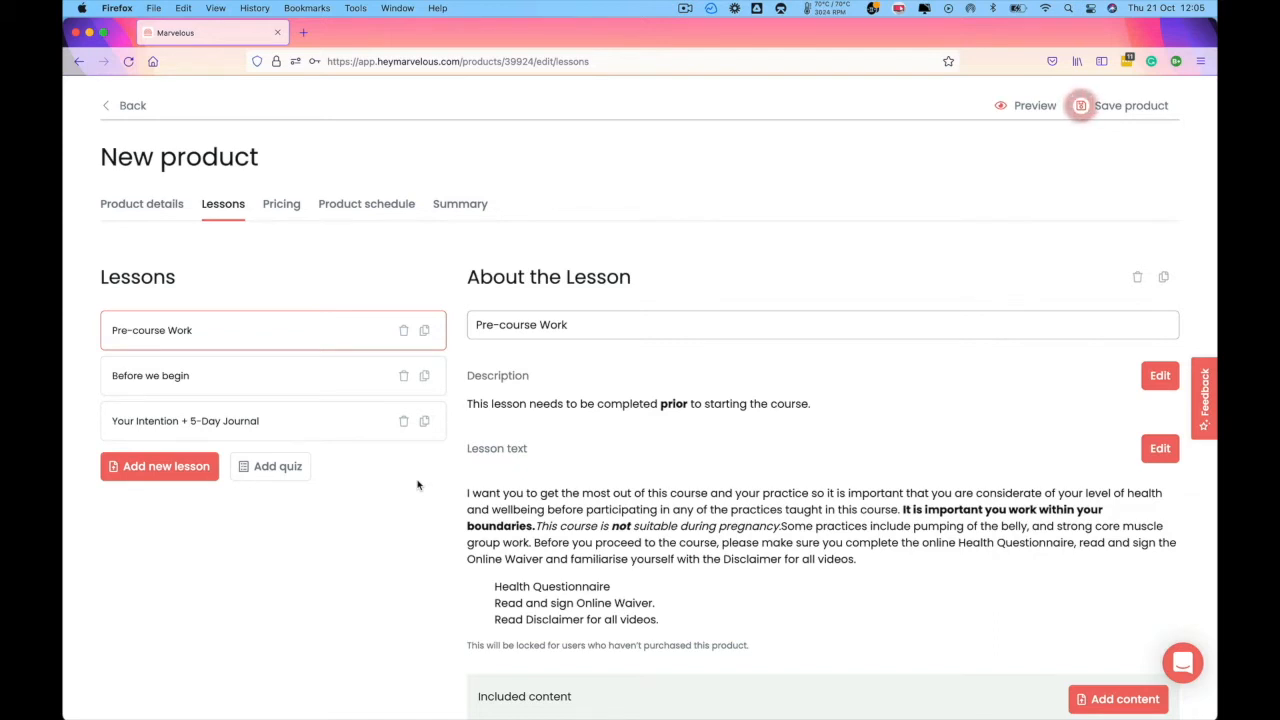
# Add a quiz named Intake that uses the Intake Form, and place it first in the lesson order.
pyautogui.click(285, 467)
pyautogui.click(509, 351)
pyautogui.write('Intake')
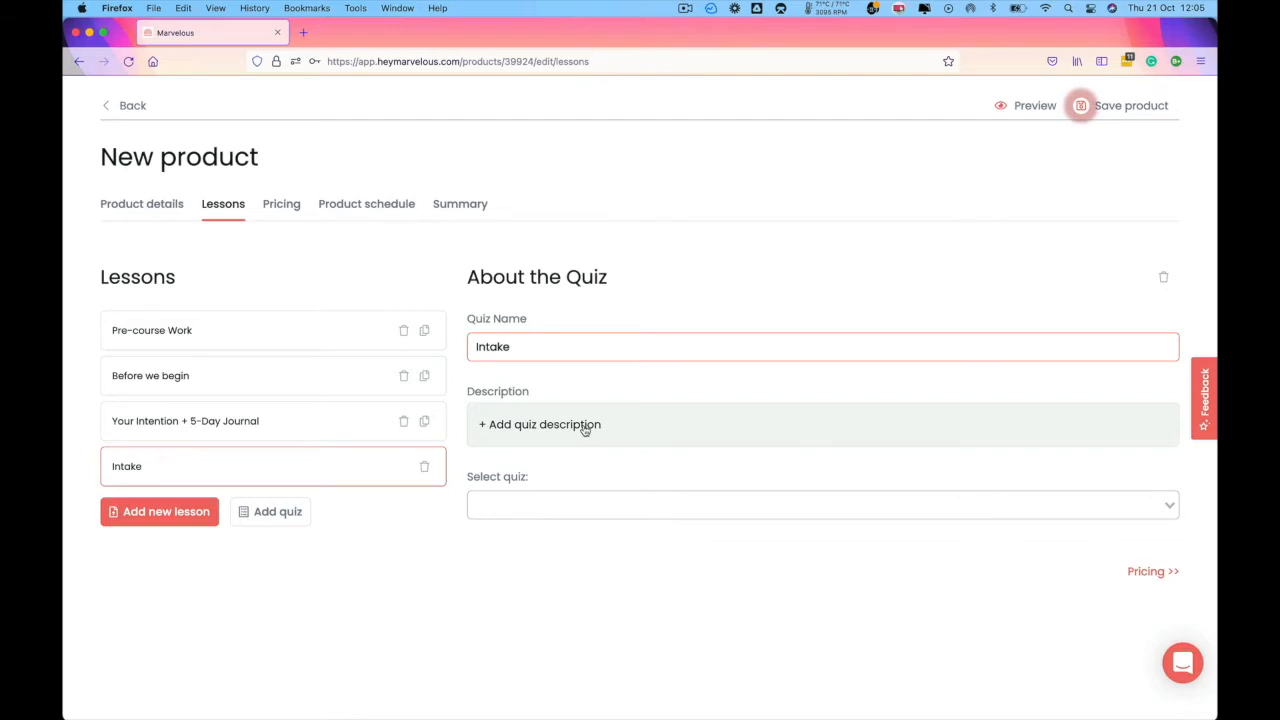
pyautogui.click(561, 508)
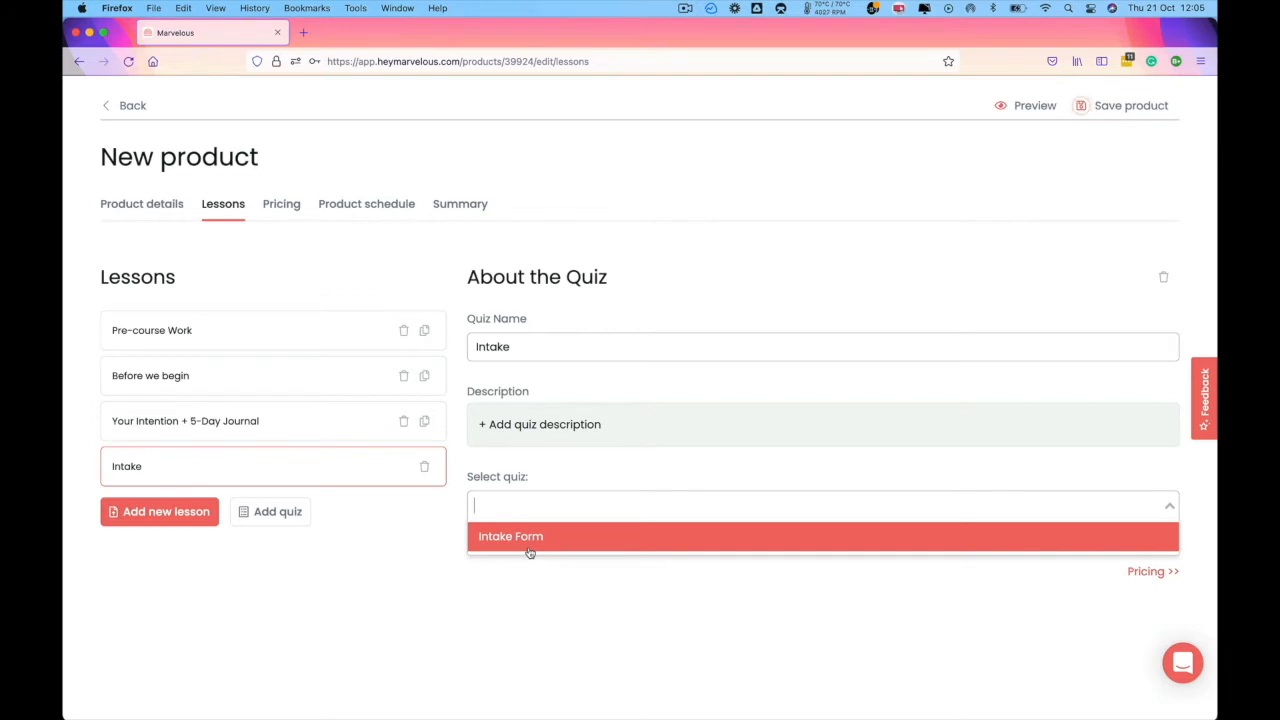
pyautogui.click(531, 546)
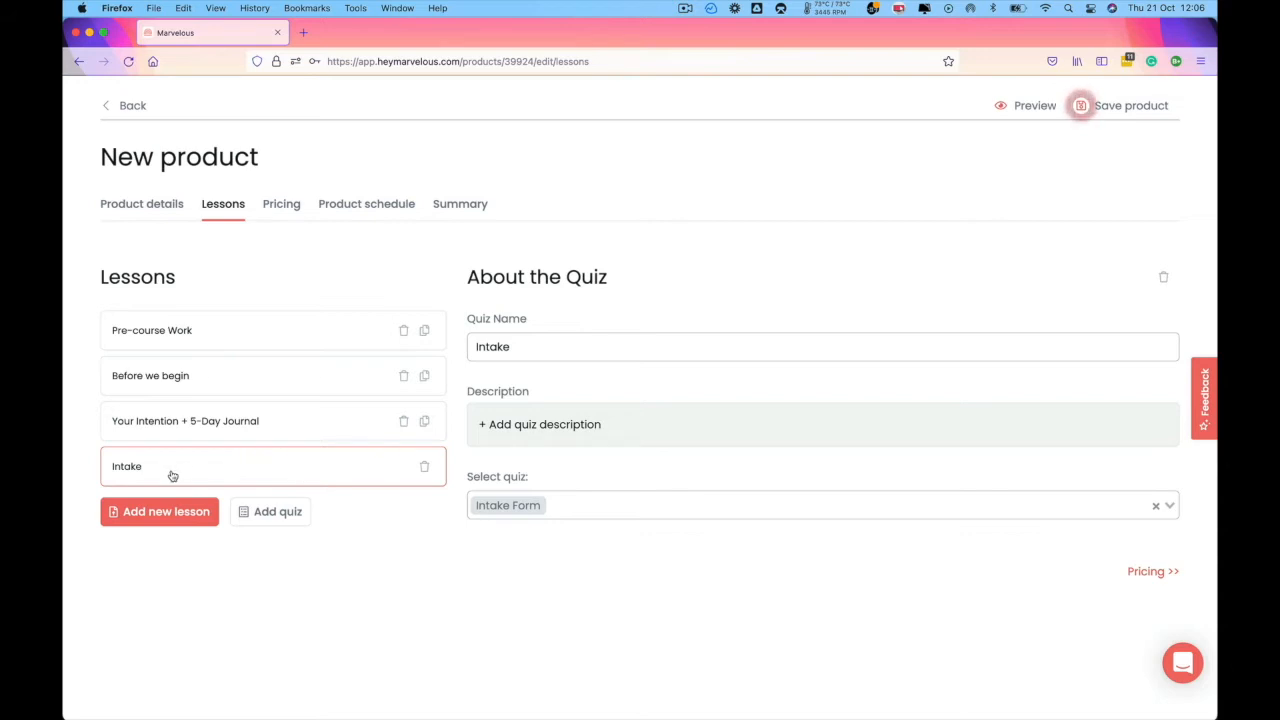
pyautogui.moveTo(172, 476); pyautogui.dragTo(176, 335)
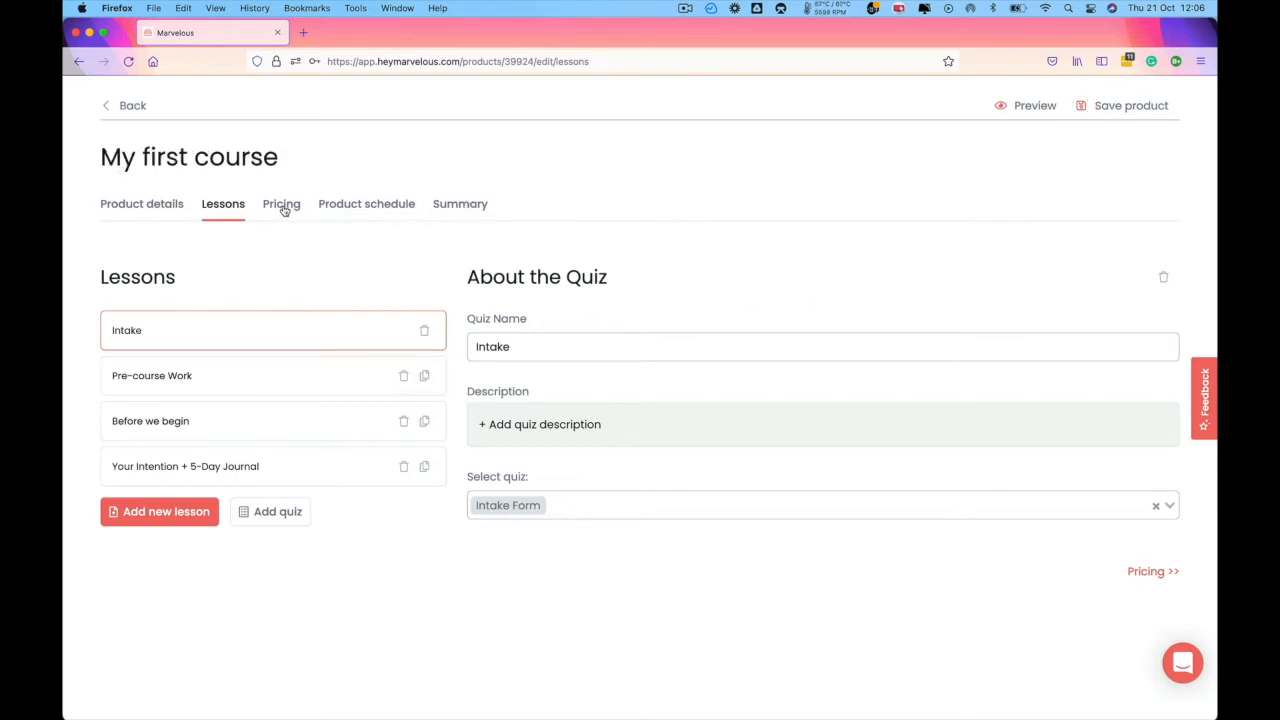
# Make the course a fixed price product with a one-time payment of 399 USD.
pyautogui.click(281, 205)
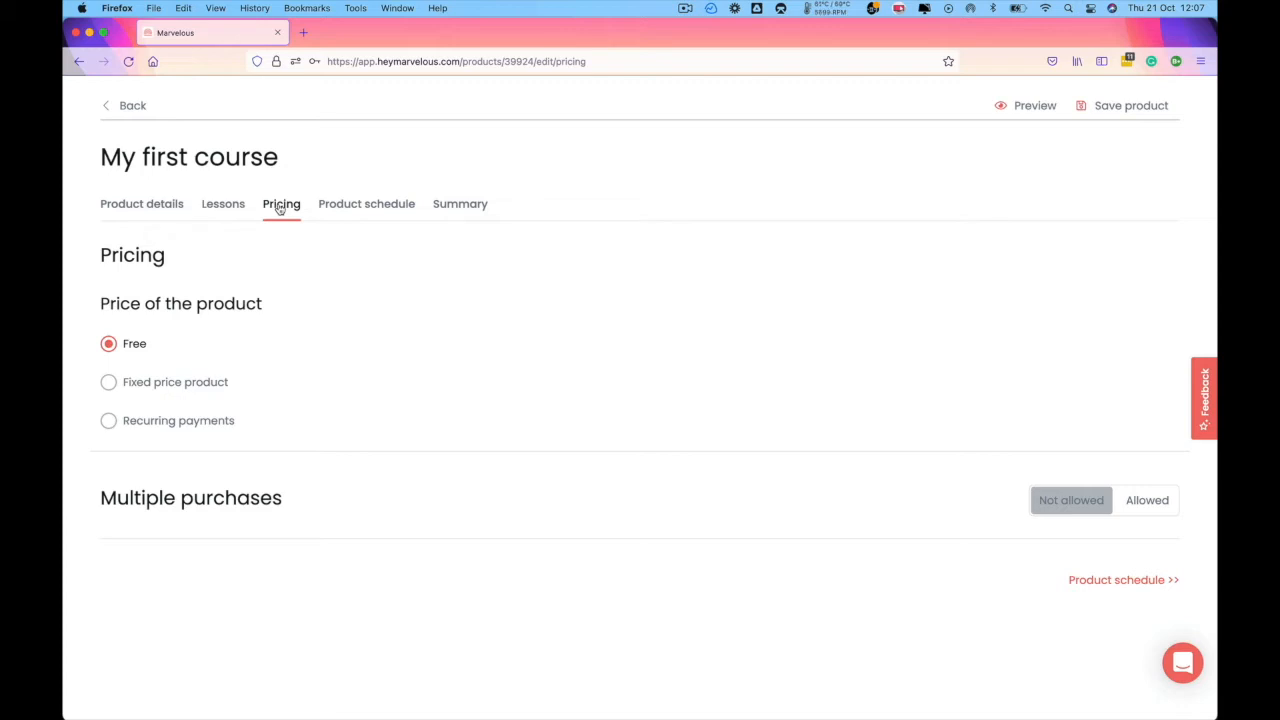
pyautogui.click(110, 384)
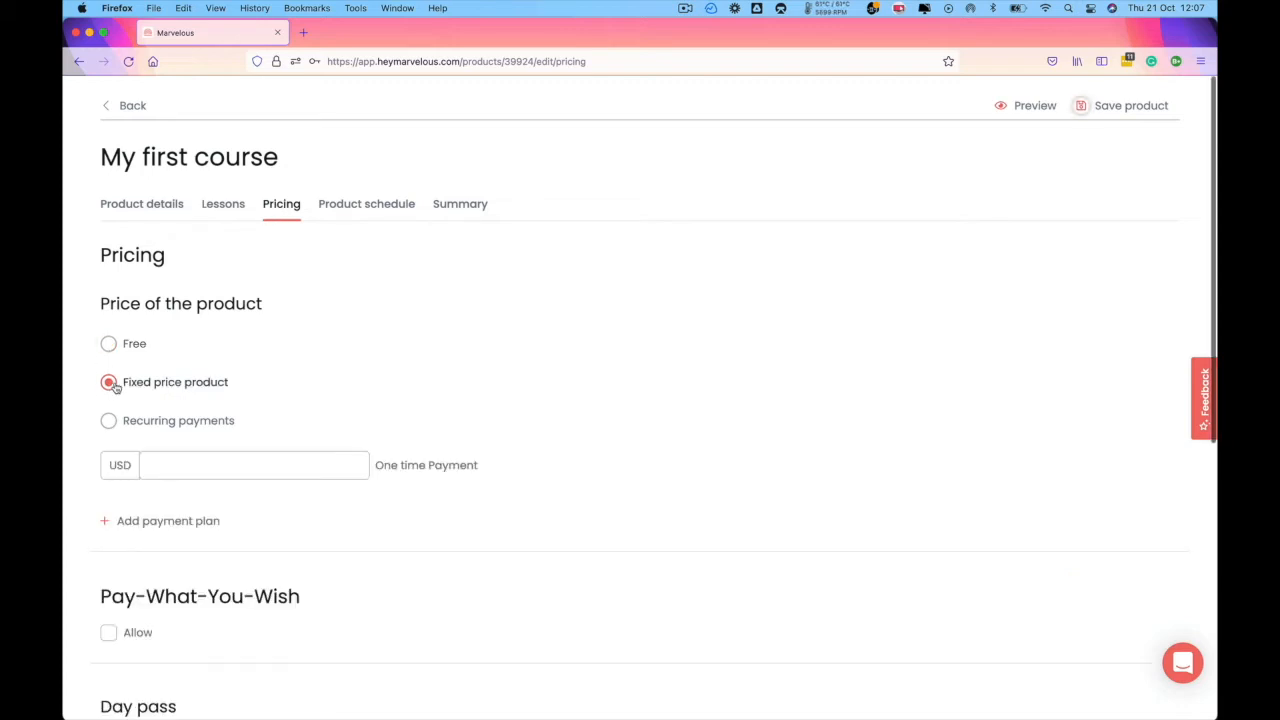
pyautogui.click(192, 467)
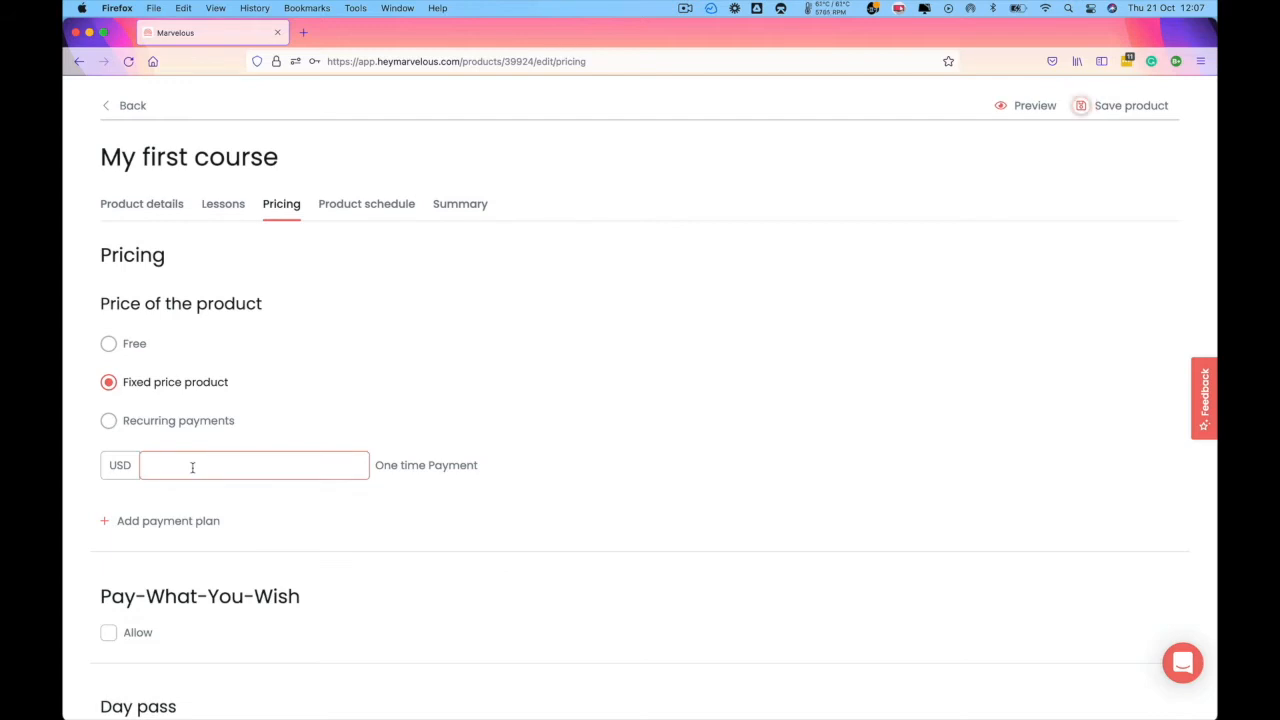
pyautogui.write('399')
pyautogui.click(495, 477)
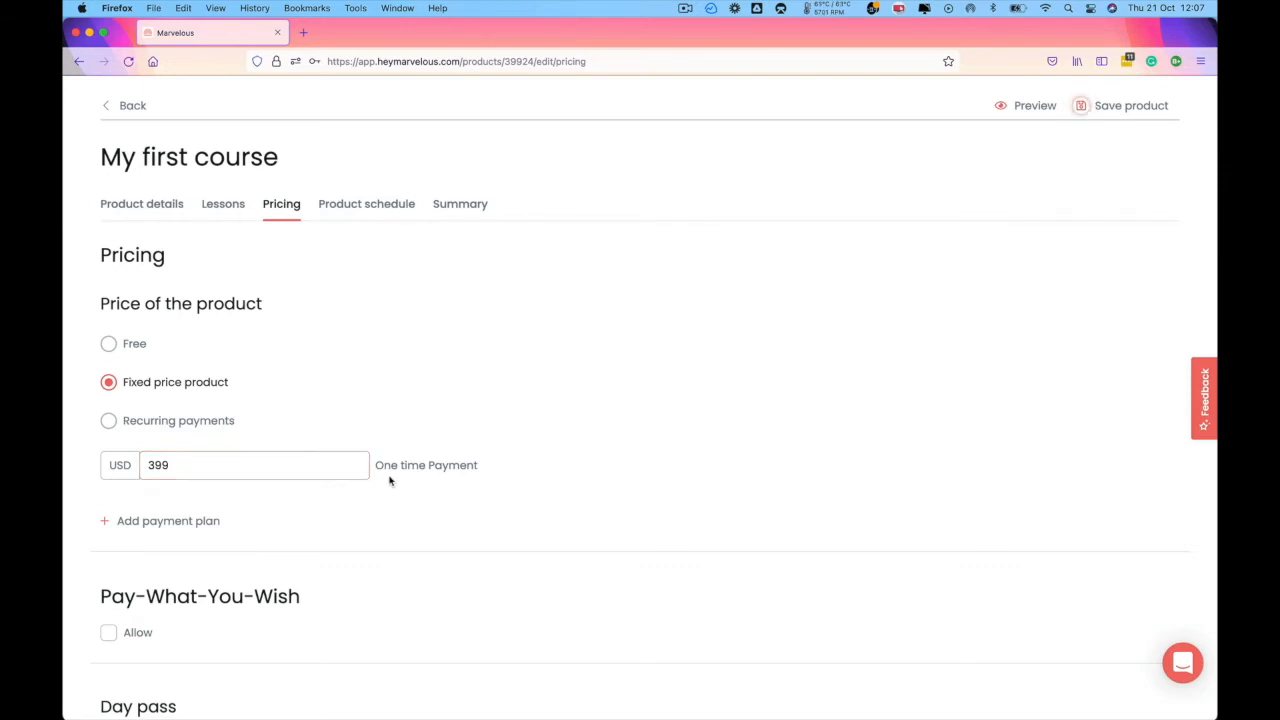
# Add a non-secret payment plan of 39.9 USD initially, followed by 11 payments of 39.9 USD every 30 days.
pyautogui.click(199, 522)
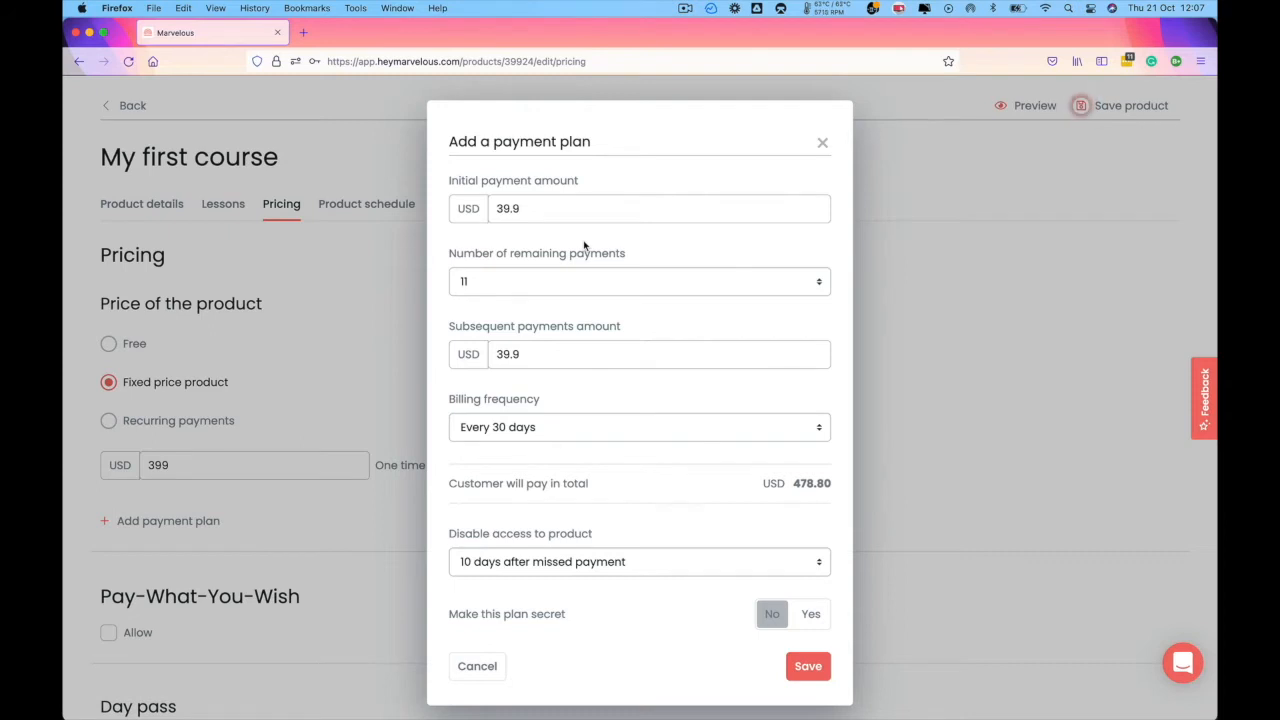
pyautogui.moveTo(521, 208); pyautogui.dragTo(493, 208)
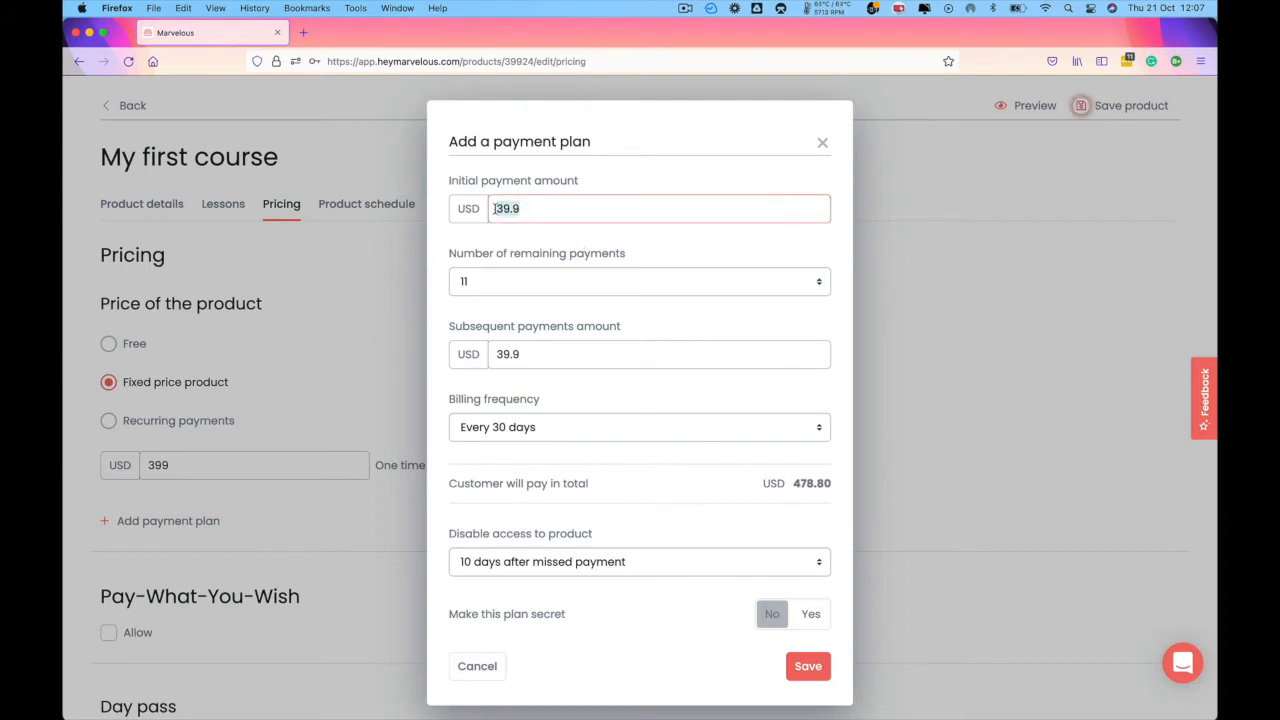
pyautogui.click(487, 289)
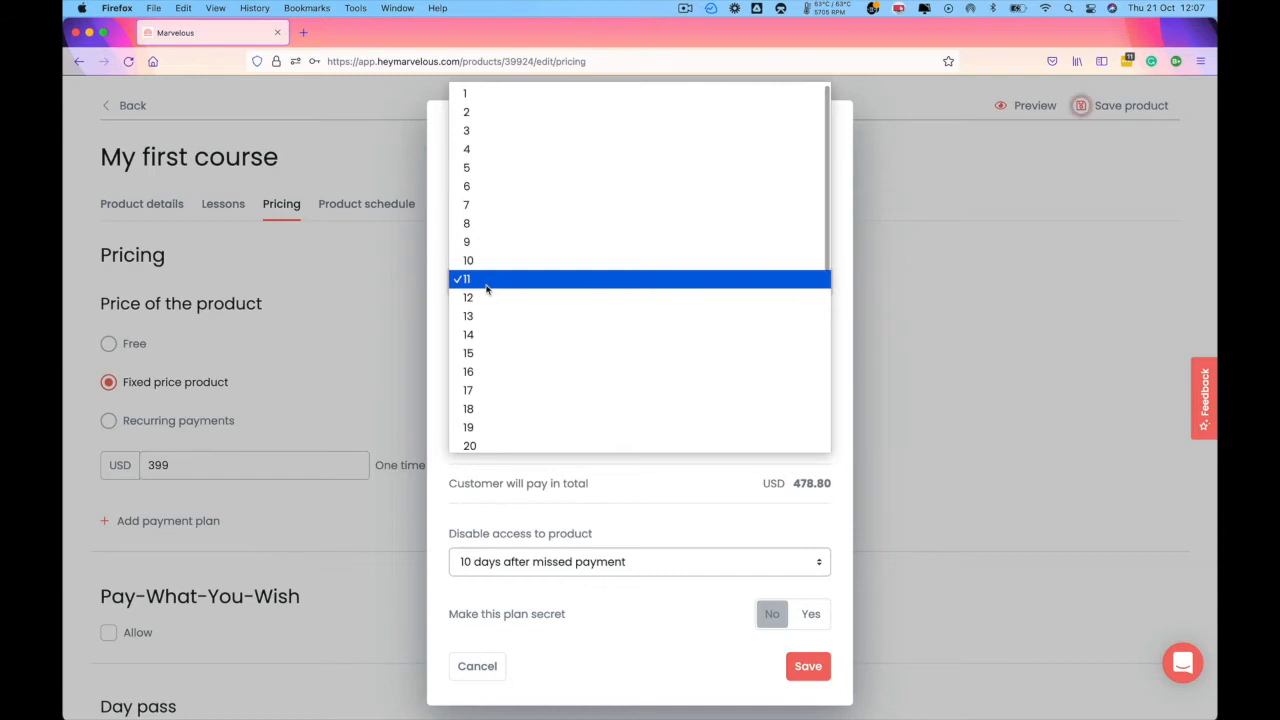
pyautogui.click(444, 331)
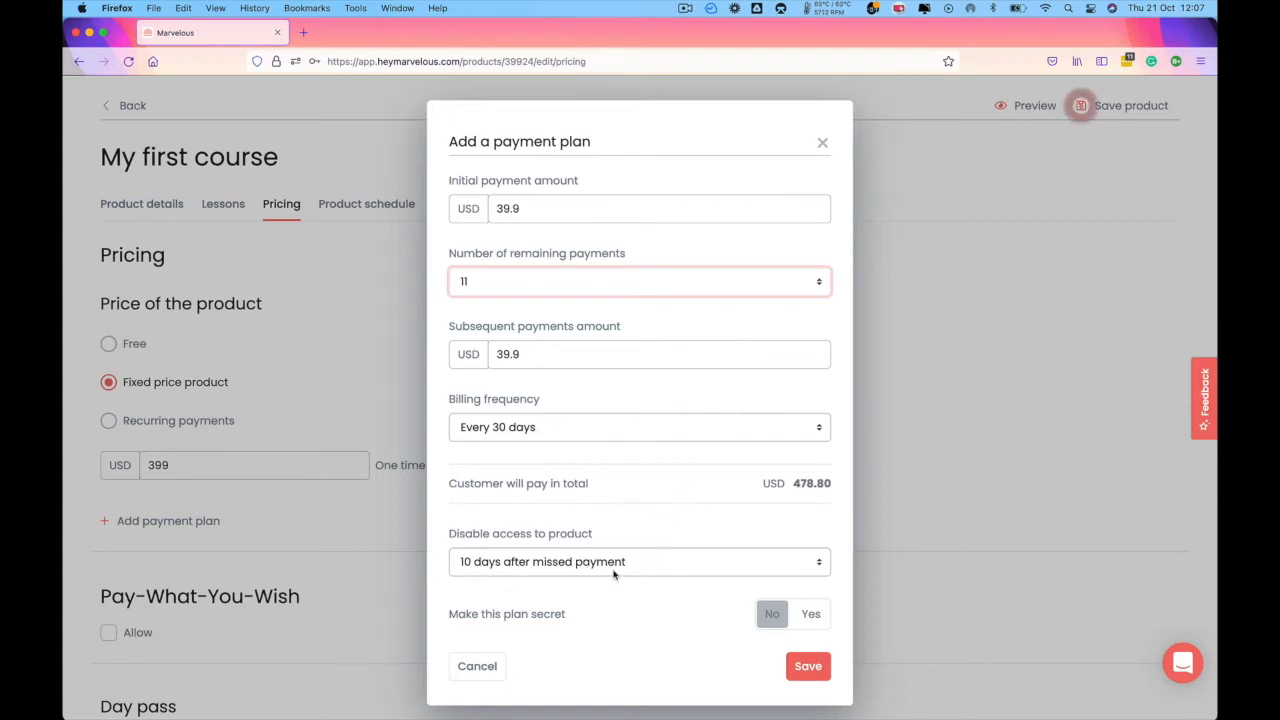
pyautogui.moveTo(828, 483); pyautogui.dragTo(795, 483)
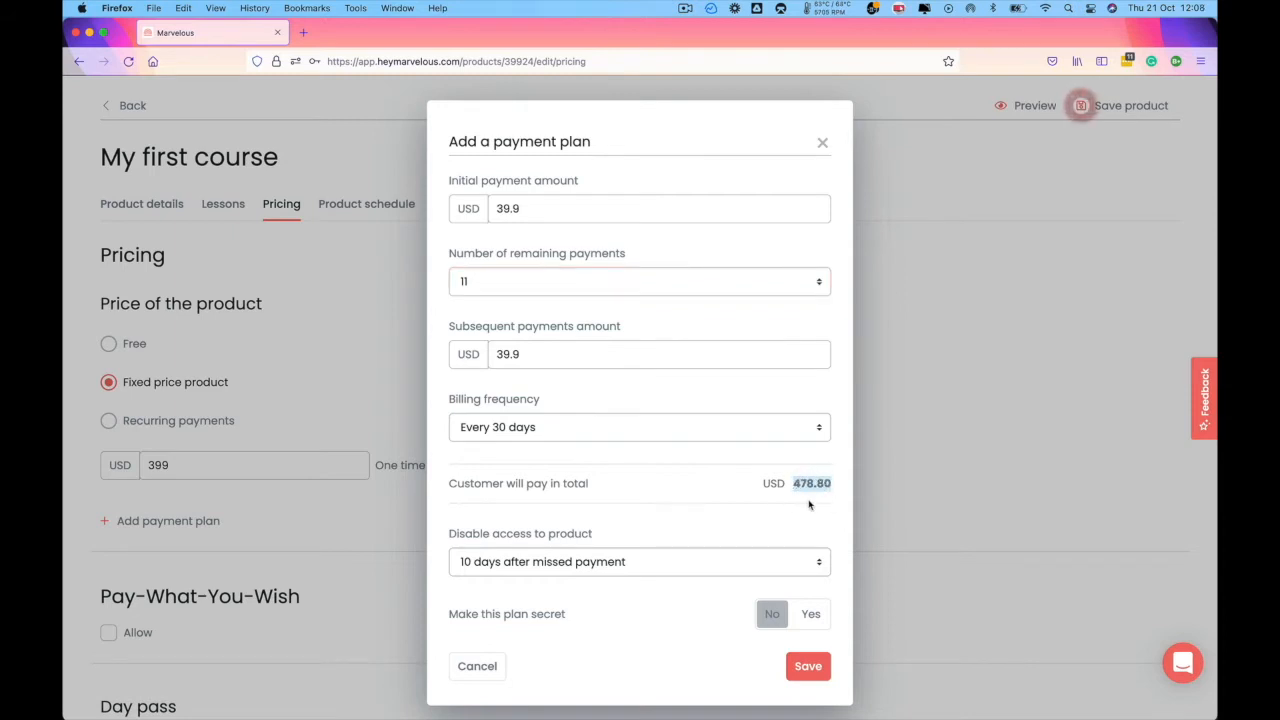
pyautogui.click(811, 615)
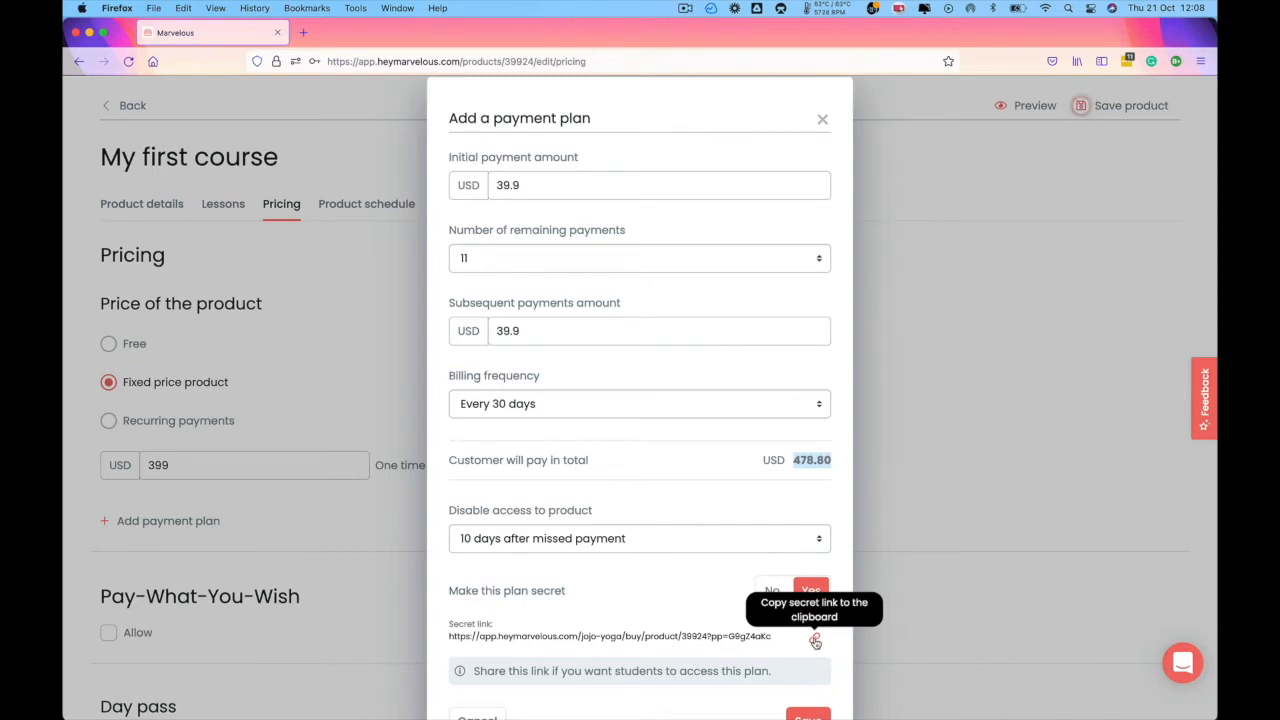
pyautogui.click(780, 591)
pyautogui.click(817, 675)
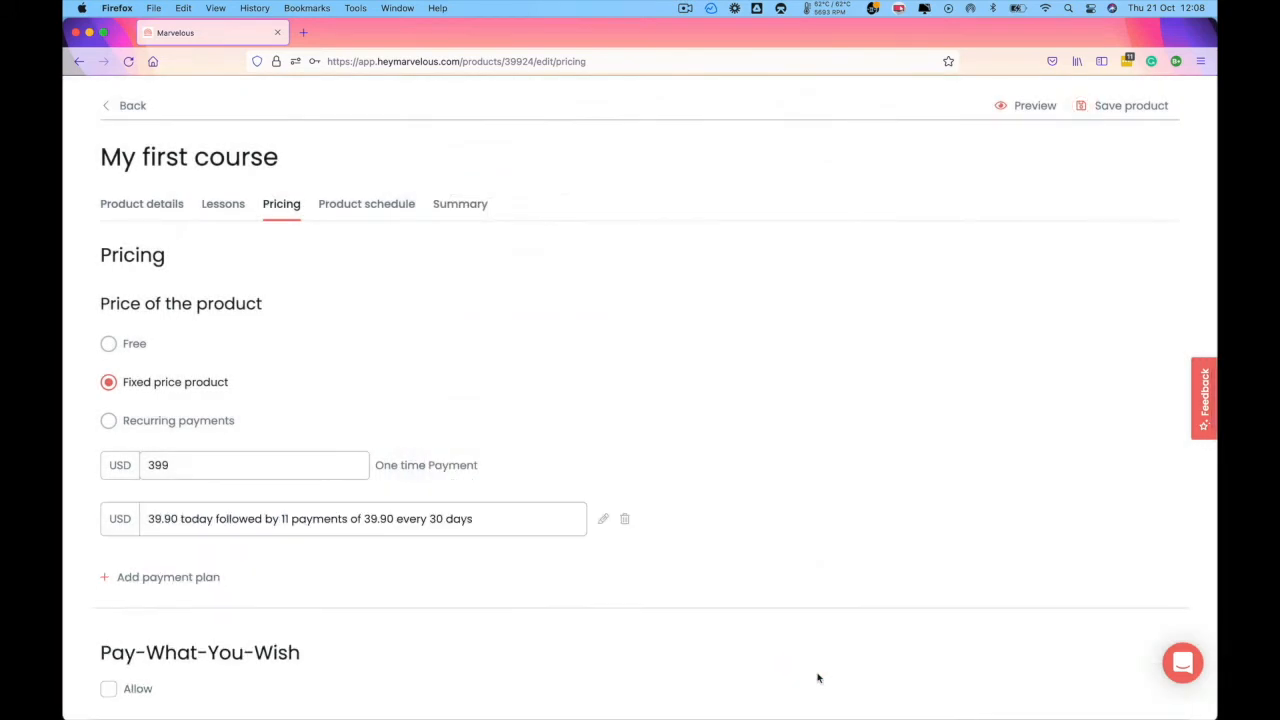
# Look through the remaining pricing options and proceed to the product schedule.
pyautogui.scroll(-5, 817, 678)
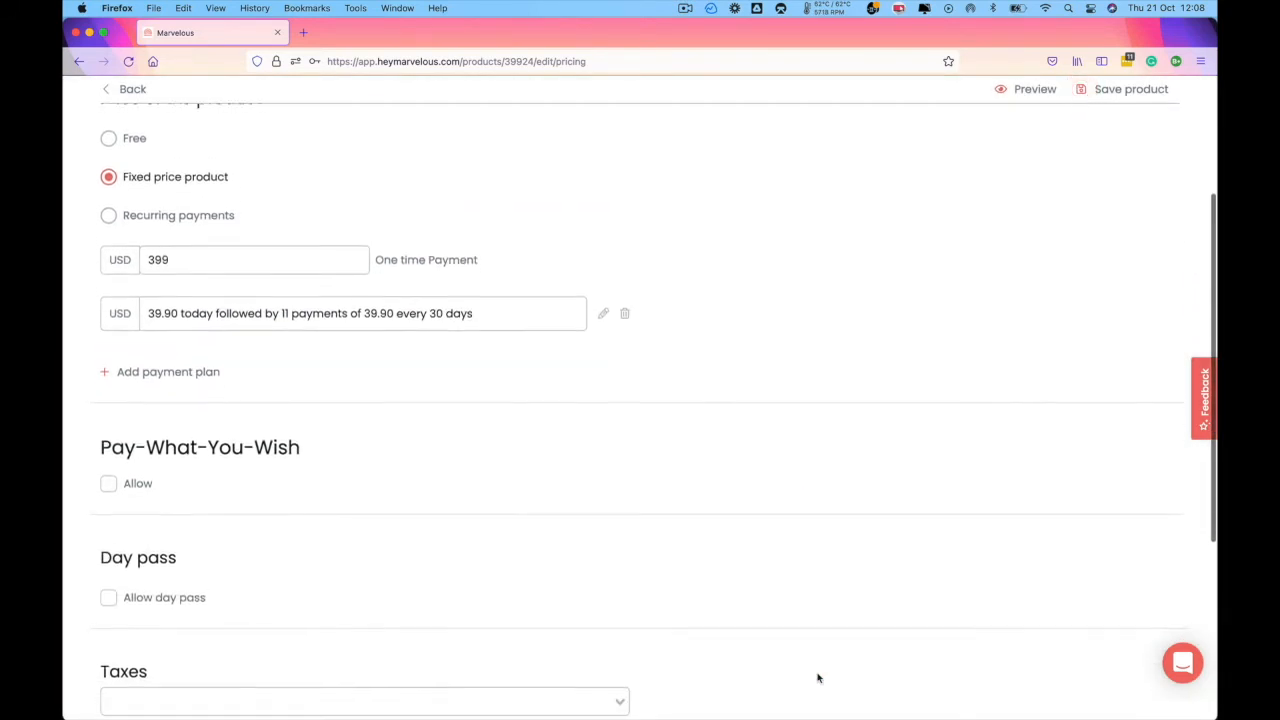
pyautogui.scroll(-4, 818, 678)
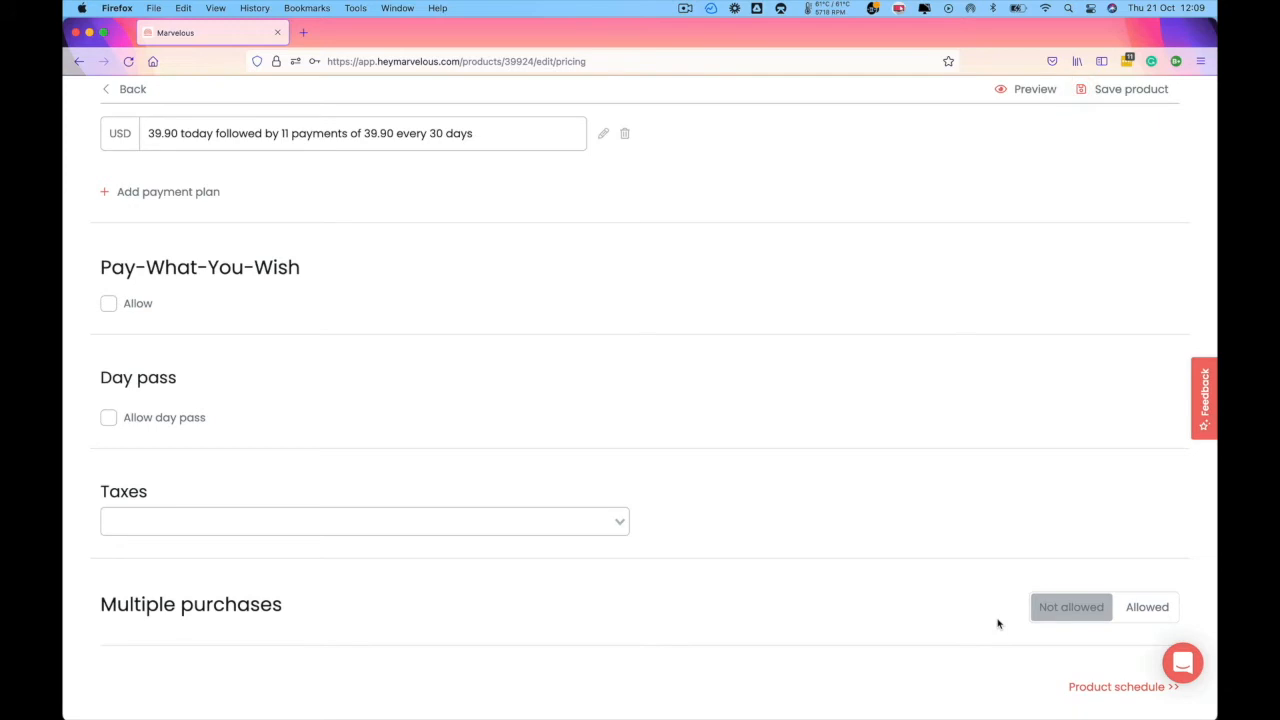
pyautogui.click(1094, 688)
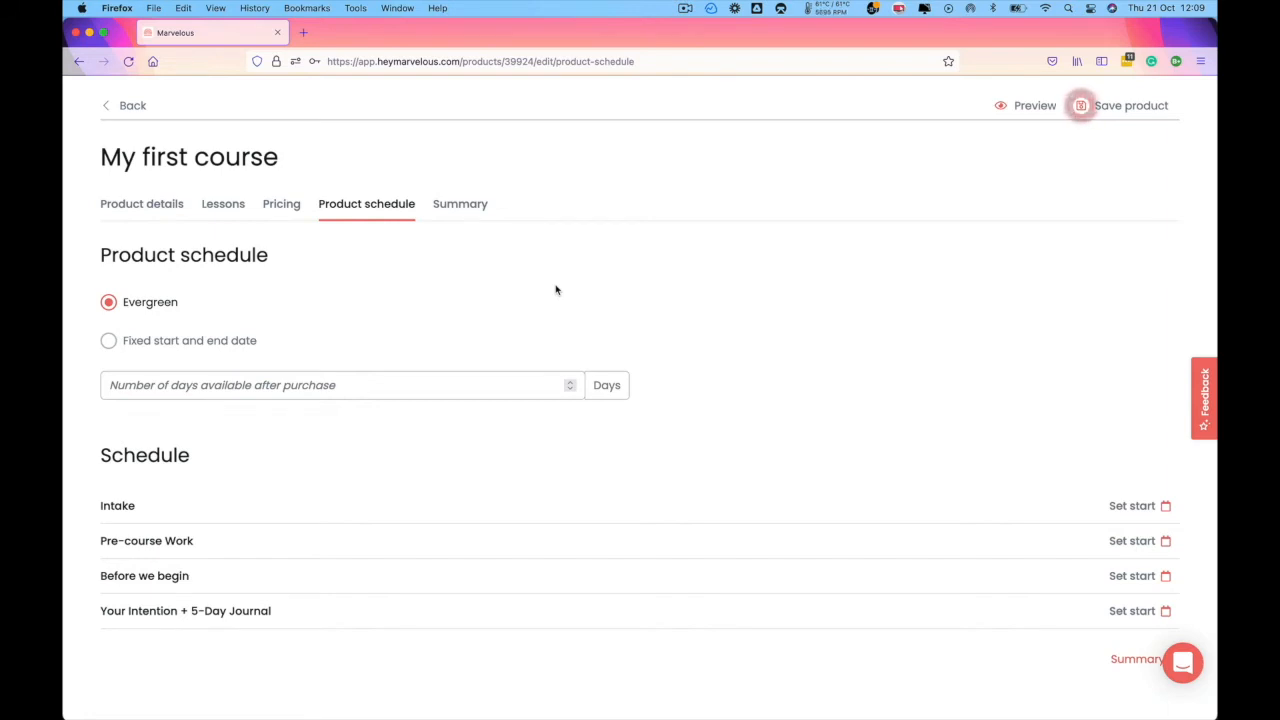
# Try evergreen availability of 365 days and 30 days after purchase, clearing each value again.
pyautogui.click(158, 388)
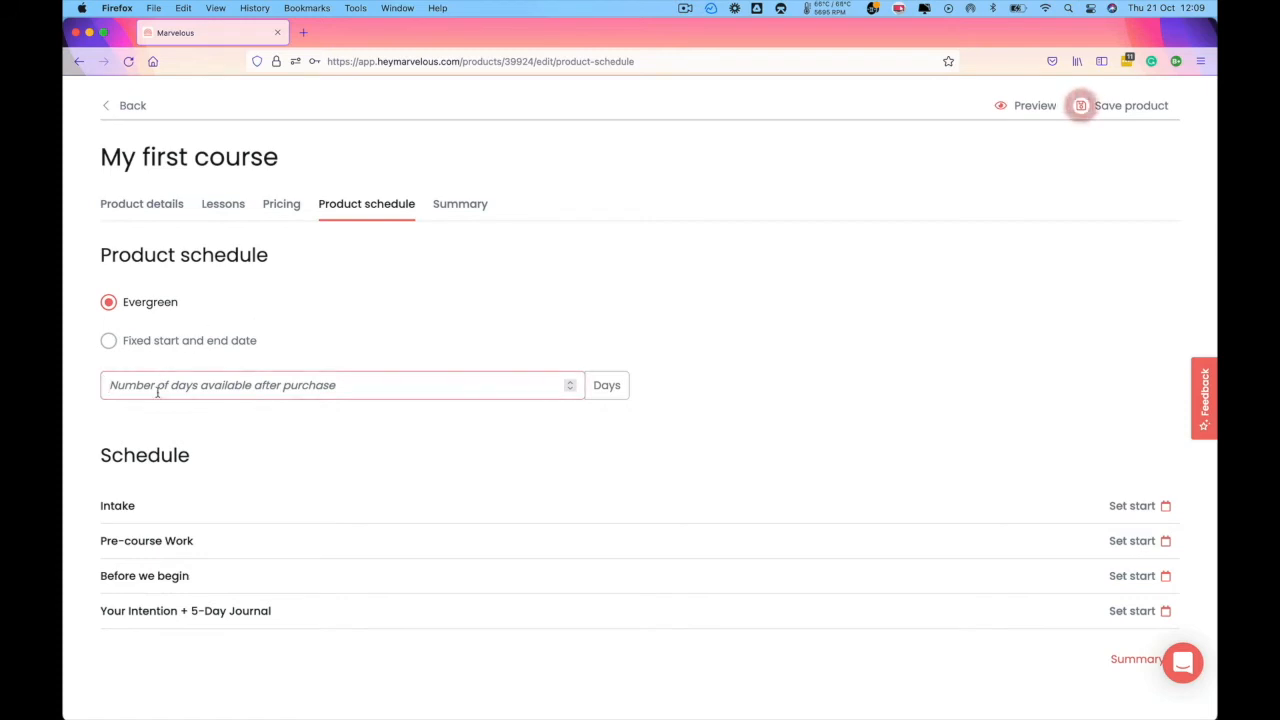
pyautogui.write('365')
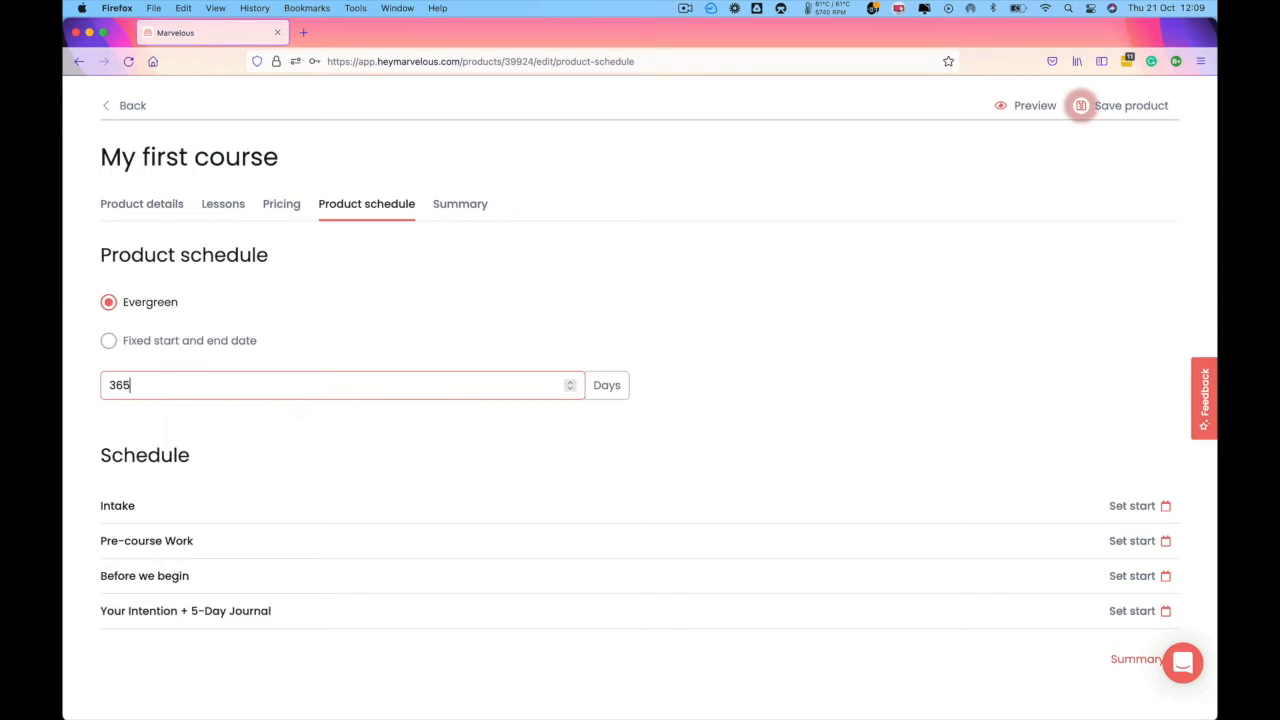
pyautogui.press('BackSpace')
pyautogui.press('BackSpace')
pyautogui.press('BackSpace')
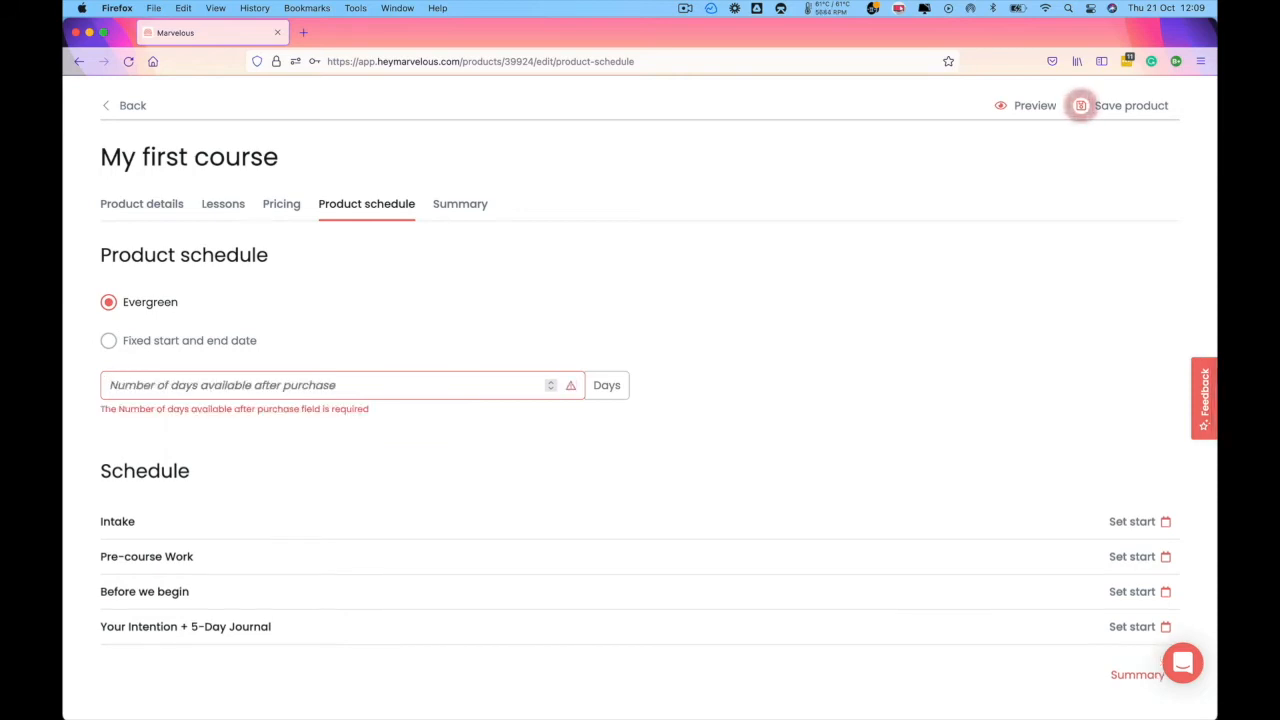
pyautogui.write('30')
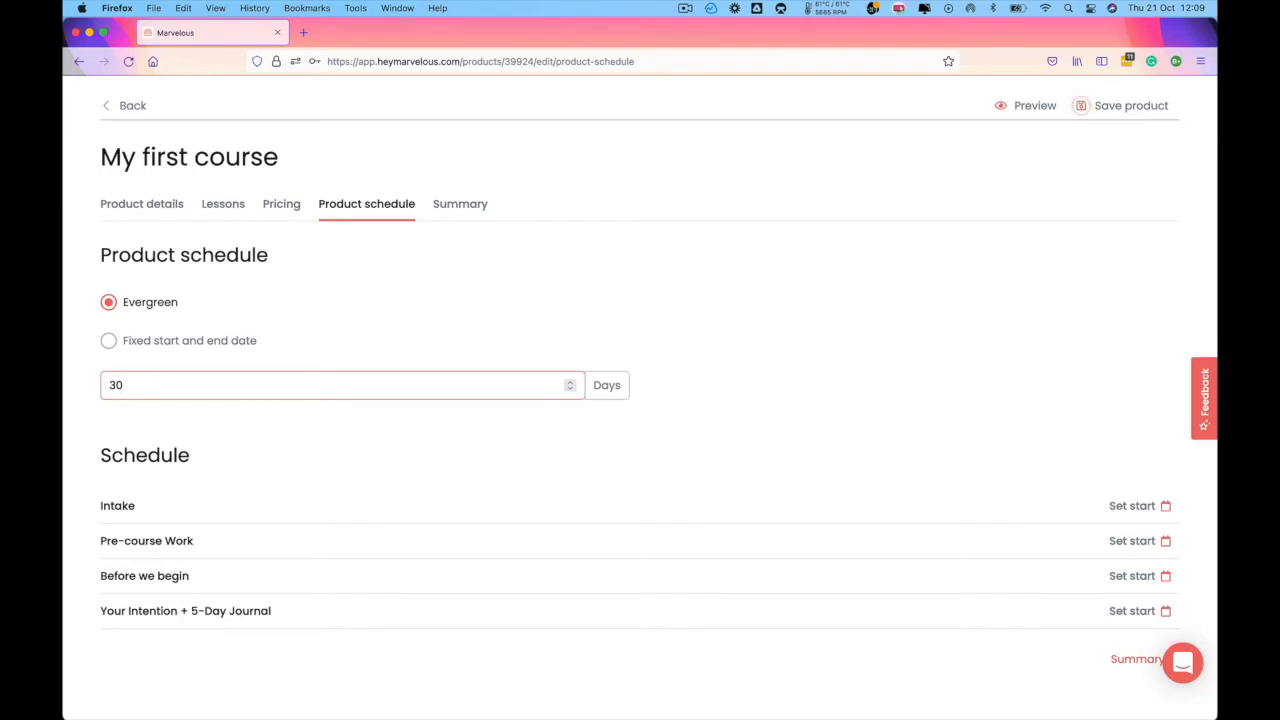
pyautogui.press('BackSpace')
pyautogui.press('BackSpace')
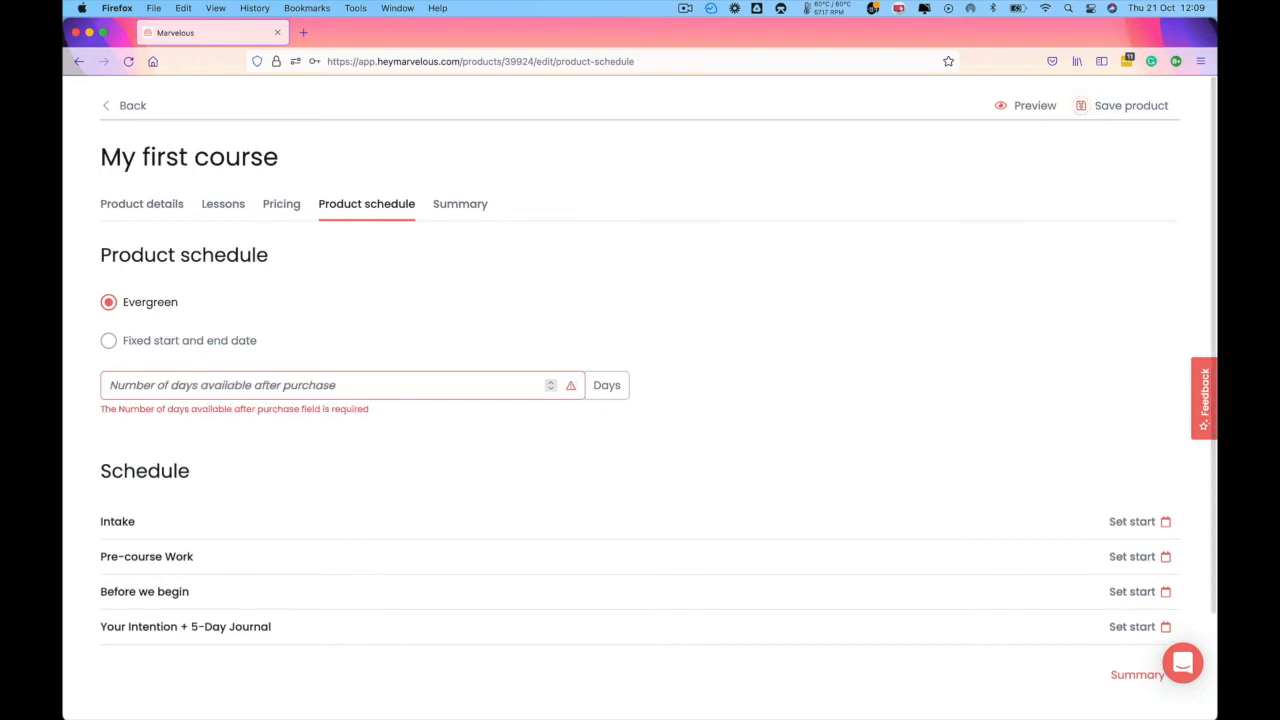
# Give the product a fixed start and end date, running from Oct 21, 2021 to Nov 21, 2021.
pyautogui.click(110, 340)
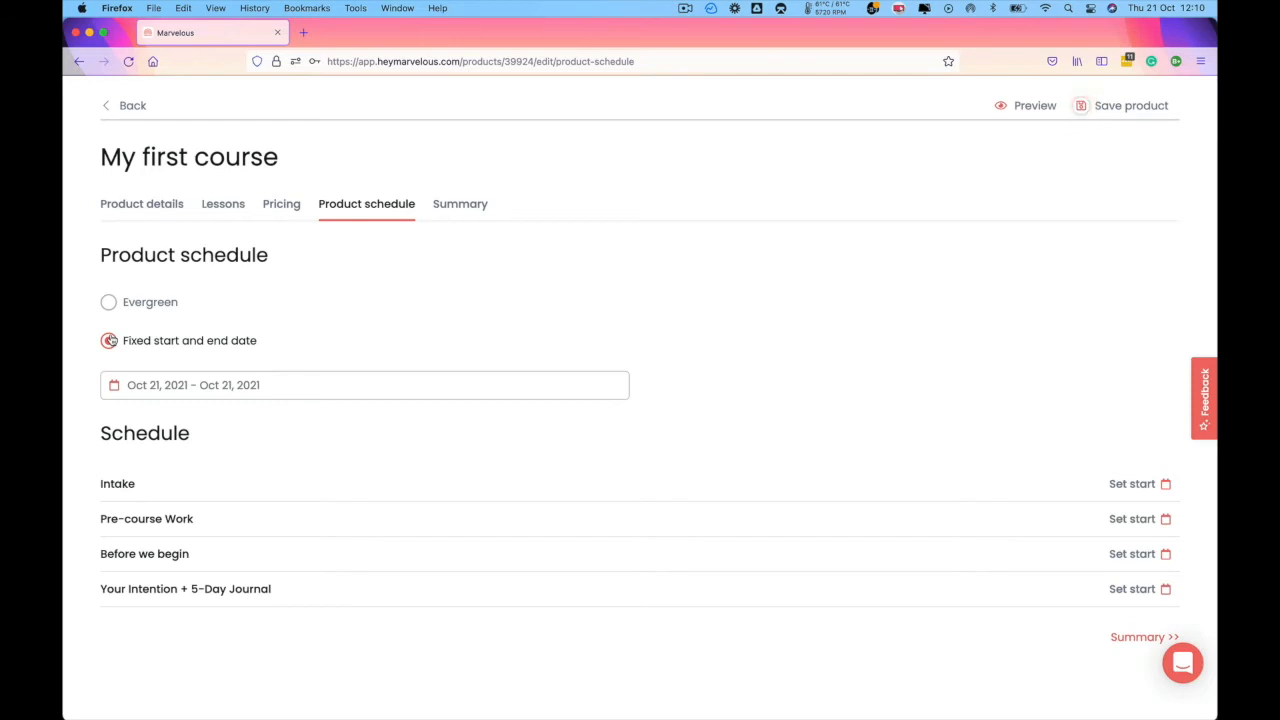
pyautogui.click(180, 388)
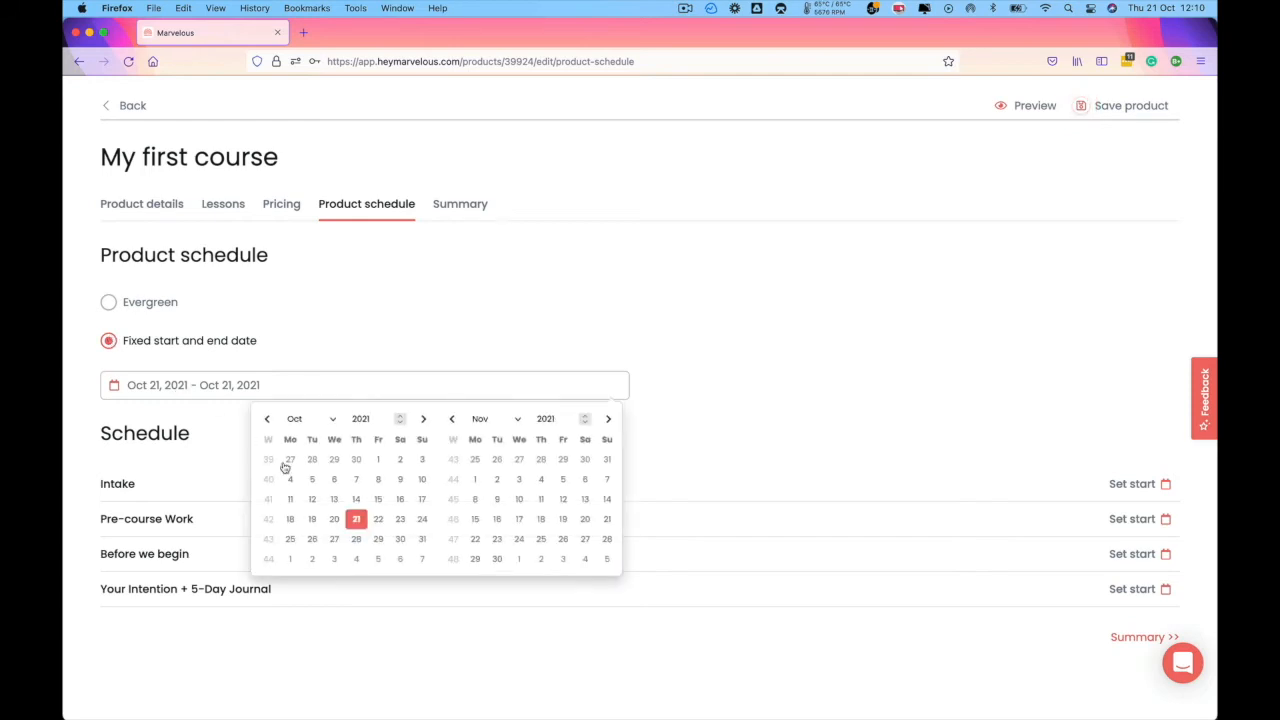
pyautogui.click(357, 521)
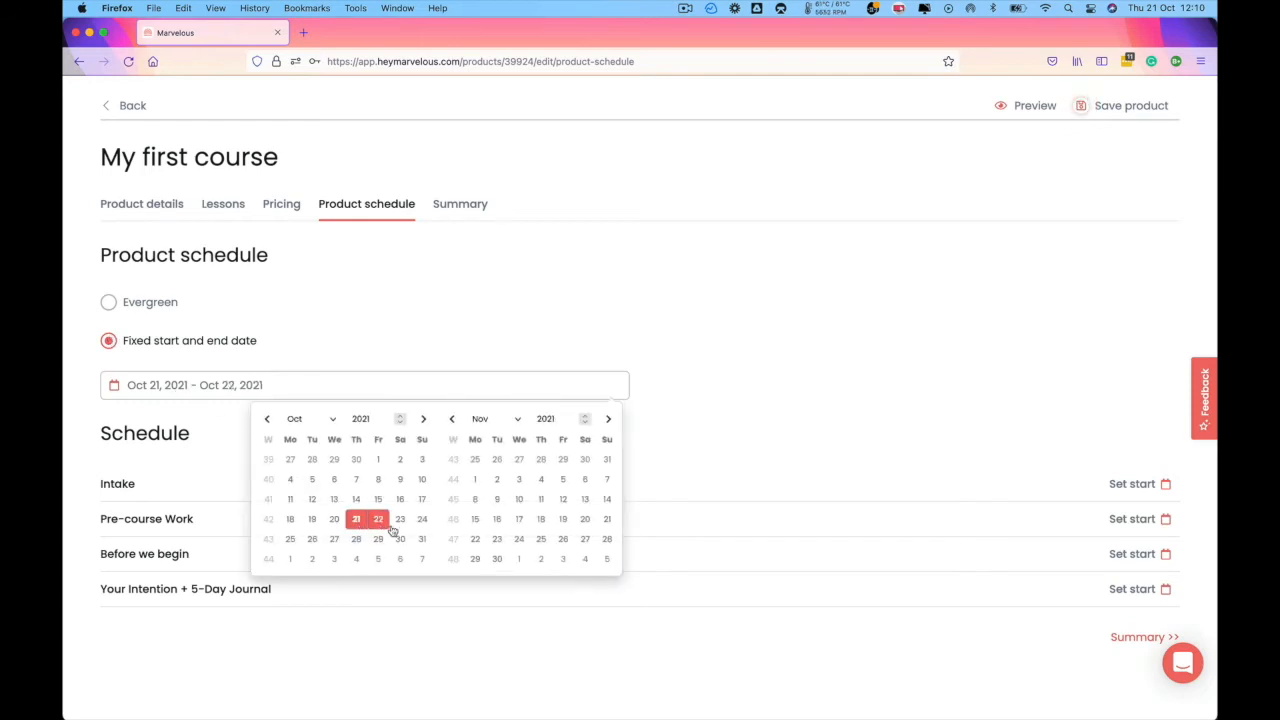
pyautogui.click(518, 539)
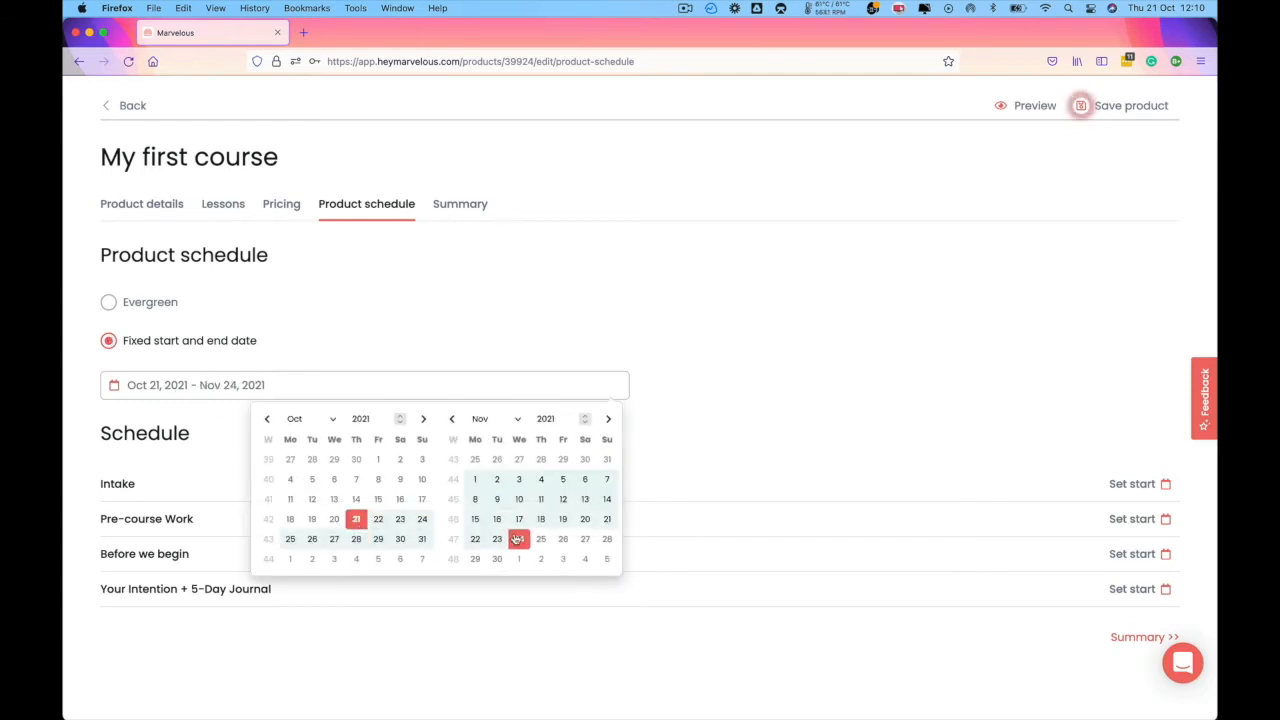
pyautogui.click(606, 520)
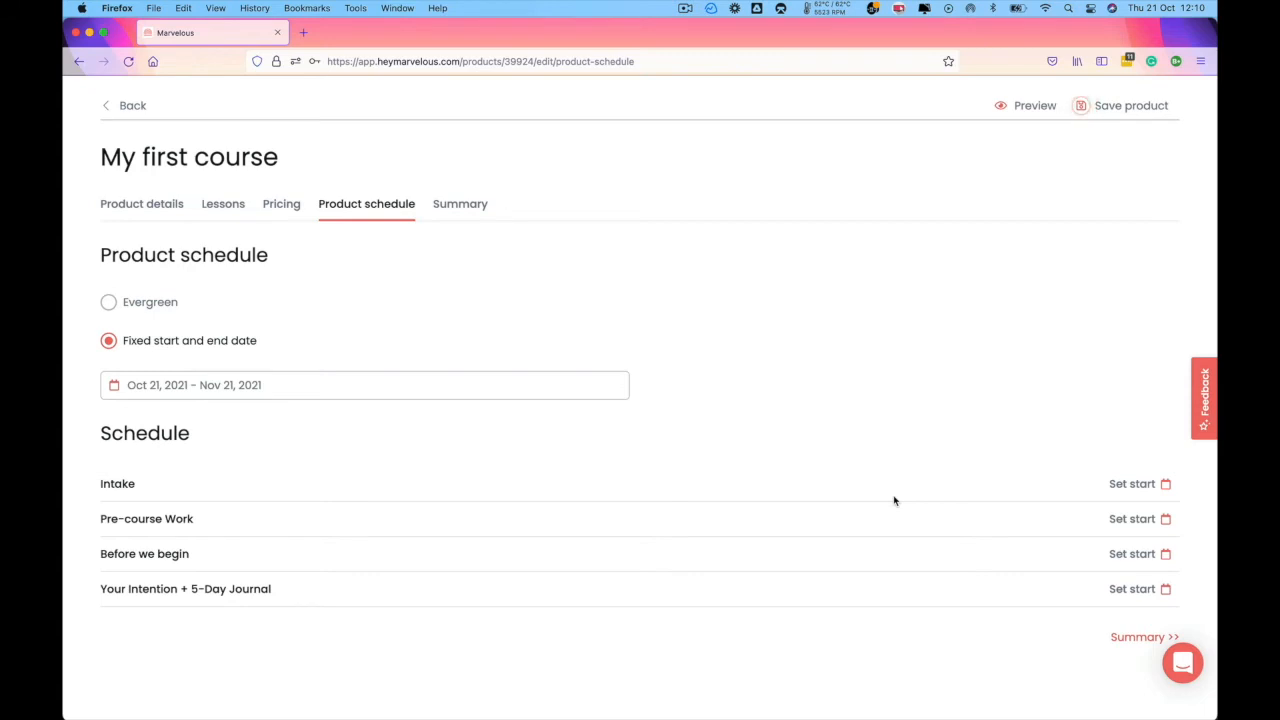
# Open the start settings of the Intake lesson and choose release with product purchase.
pyautogui.click(1137, 487)
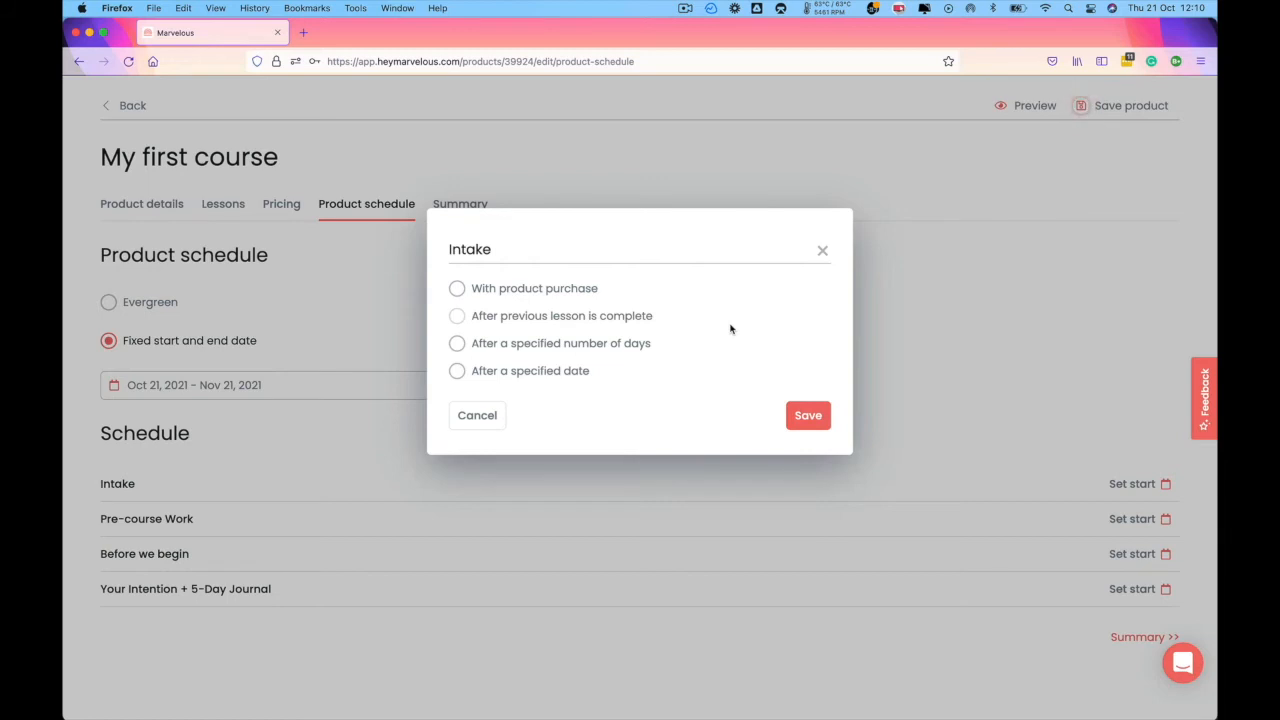
pyautogui.click(583, 291)
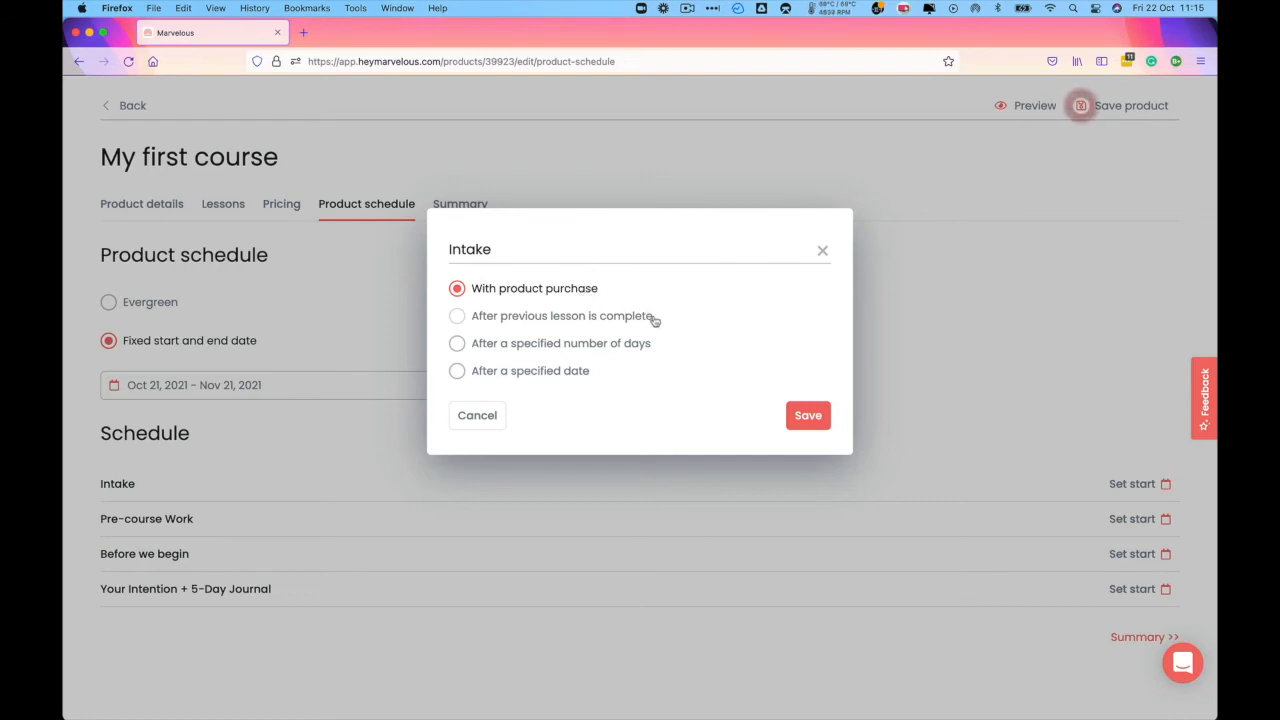
# Try releasing Intake after 1 day, and open the date choice for release after a specified date.
pyautogui.click(567, 347)
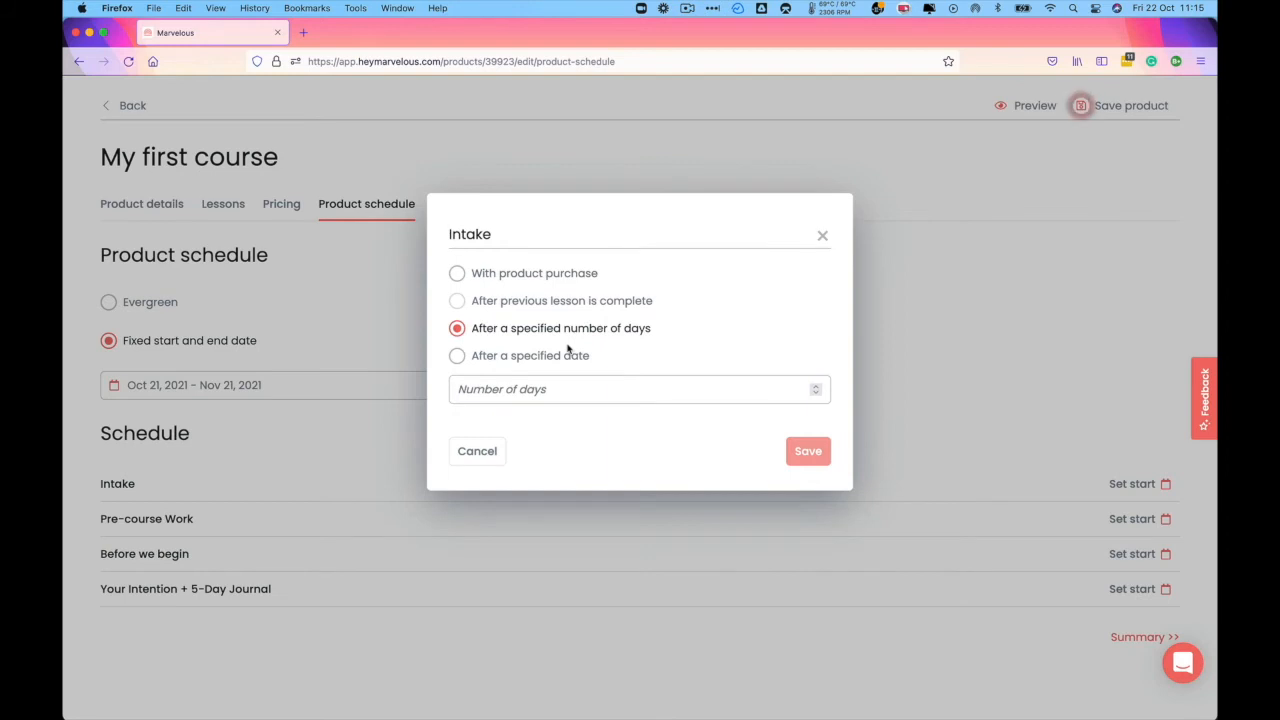
pyautogui.click(816, 386)
pyautogui.click(816, 386)
pyautogui.click(816, 386)
pyautogui.click(816, 386)
pyautogui.click(816, 386)
pyautogui.click(817, 394)
pyautogui.click(817, 394)
pyautogui.click(817, 394)
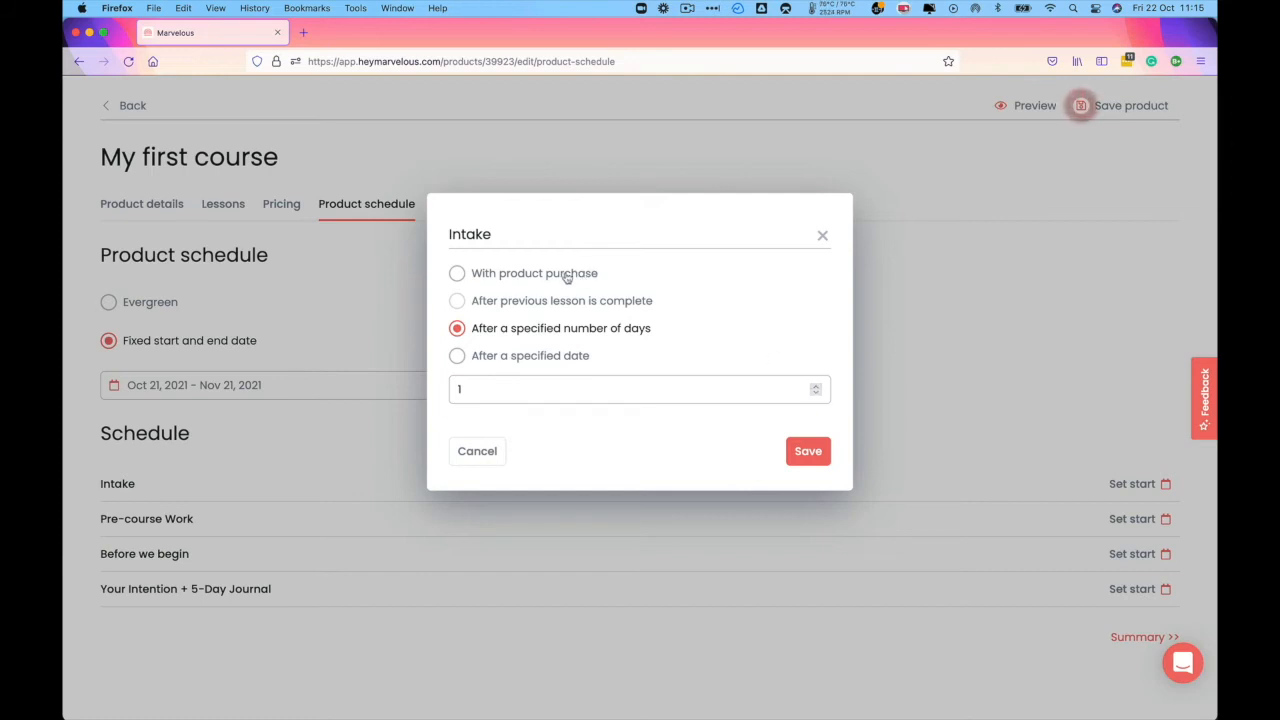
pyautogui.click(521, 358)
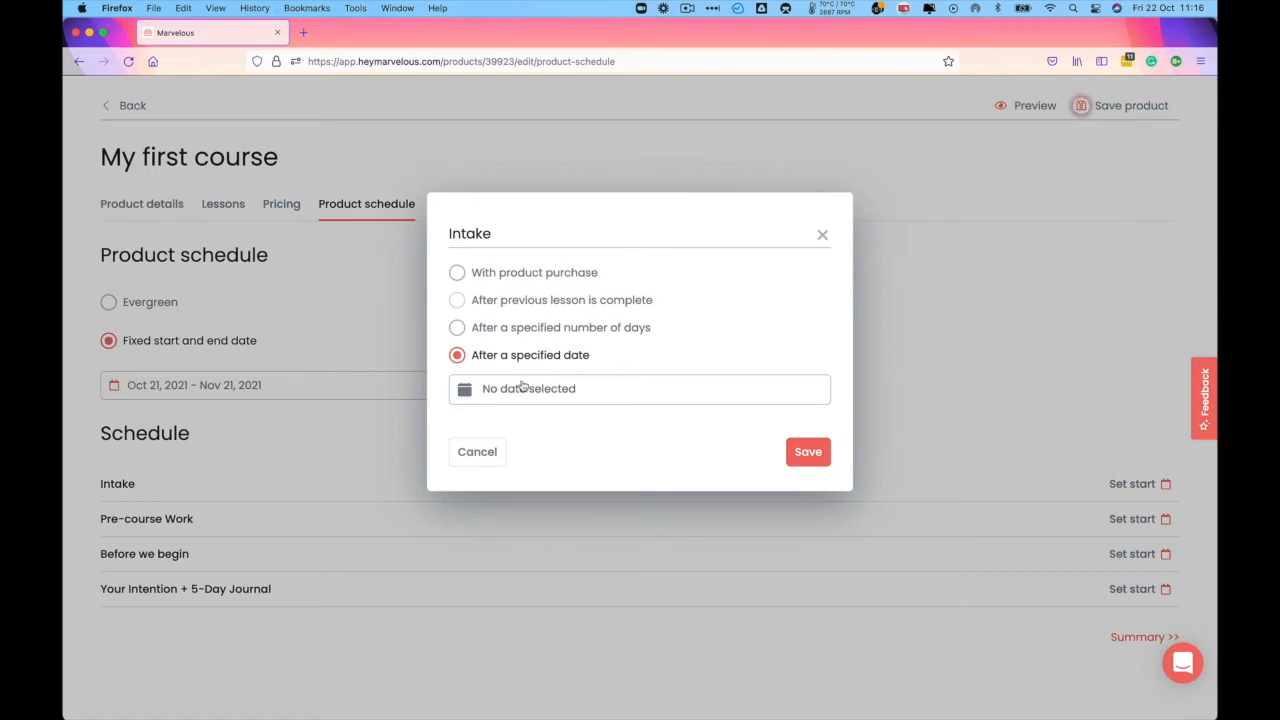
pyautogui.click(521, 387)
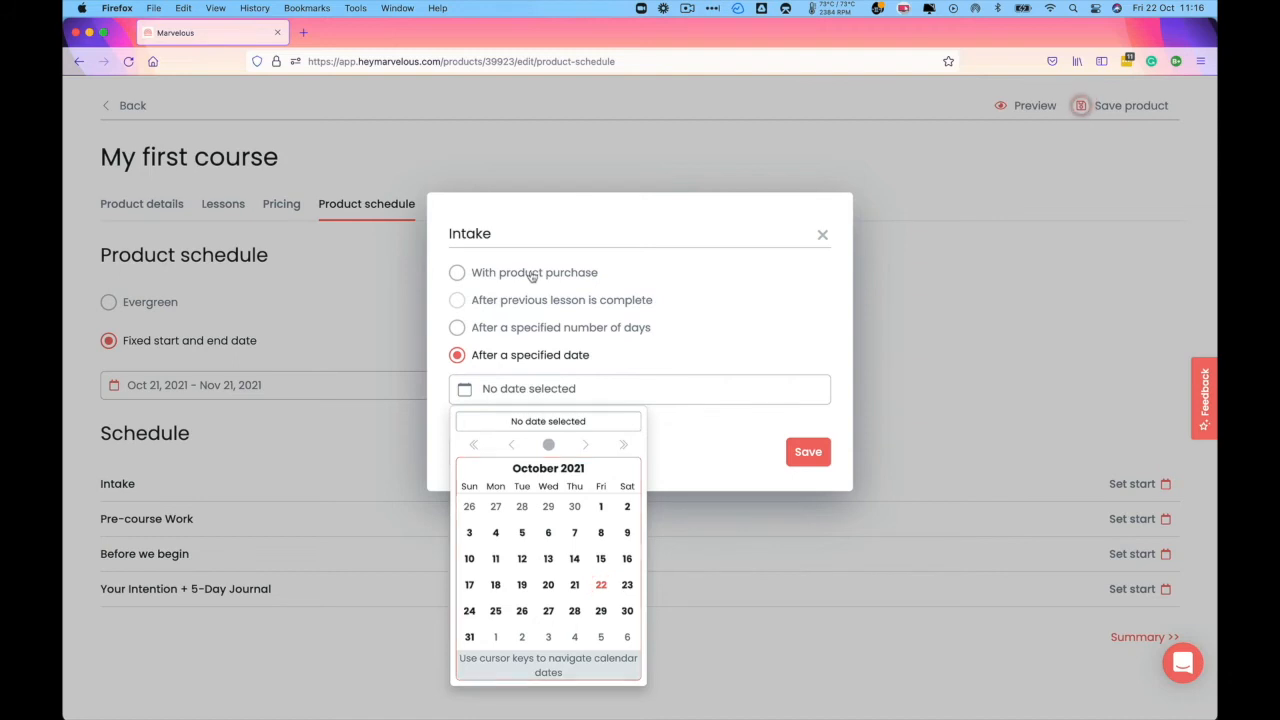
# Set both the Intake and Pre-course Work lessons to start with product purchase, saving each.
pyautogui.click(531, 276)
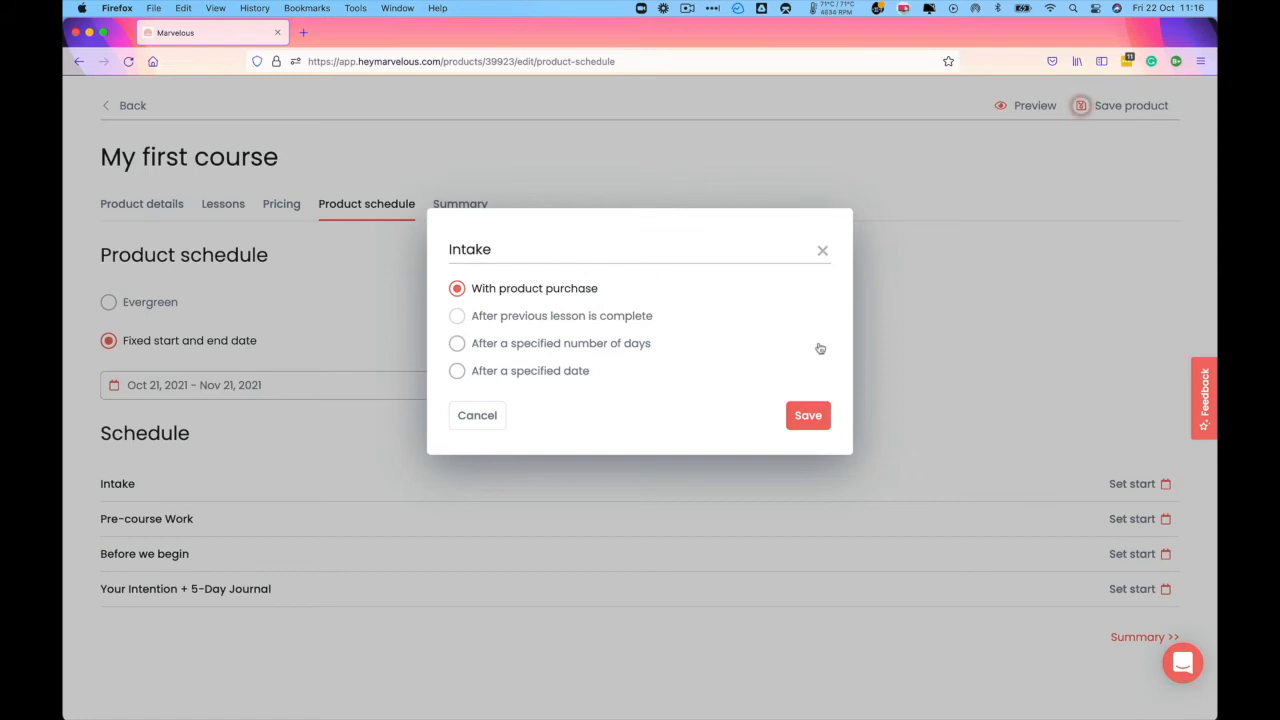
pyautogui.click(810, 418)
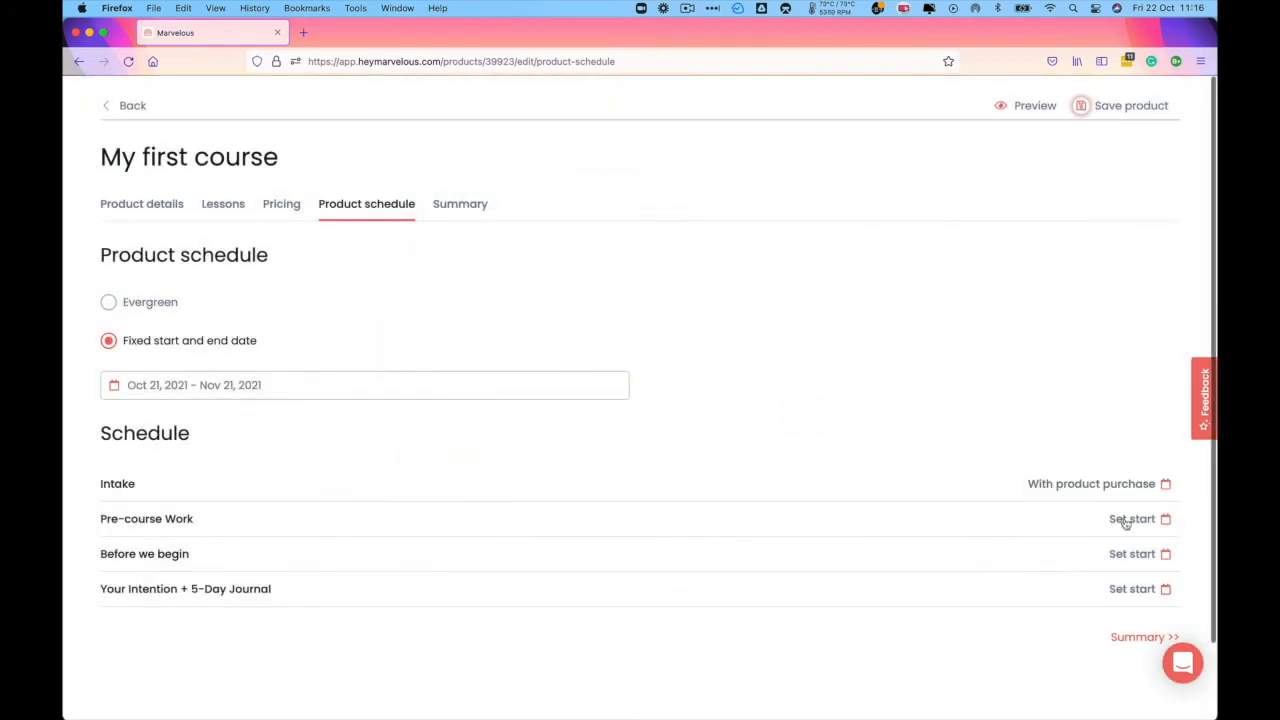
pyautogui.click(1128, 519)
pyautogui.click(576, 289)
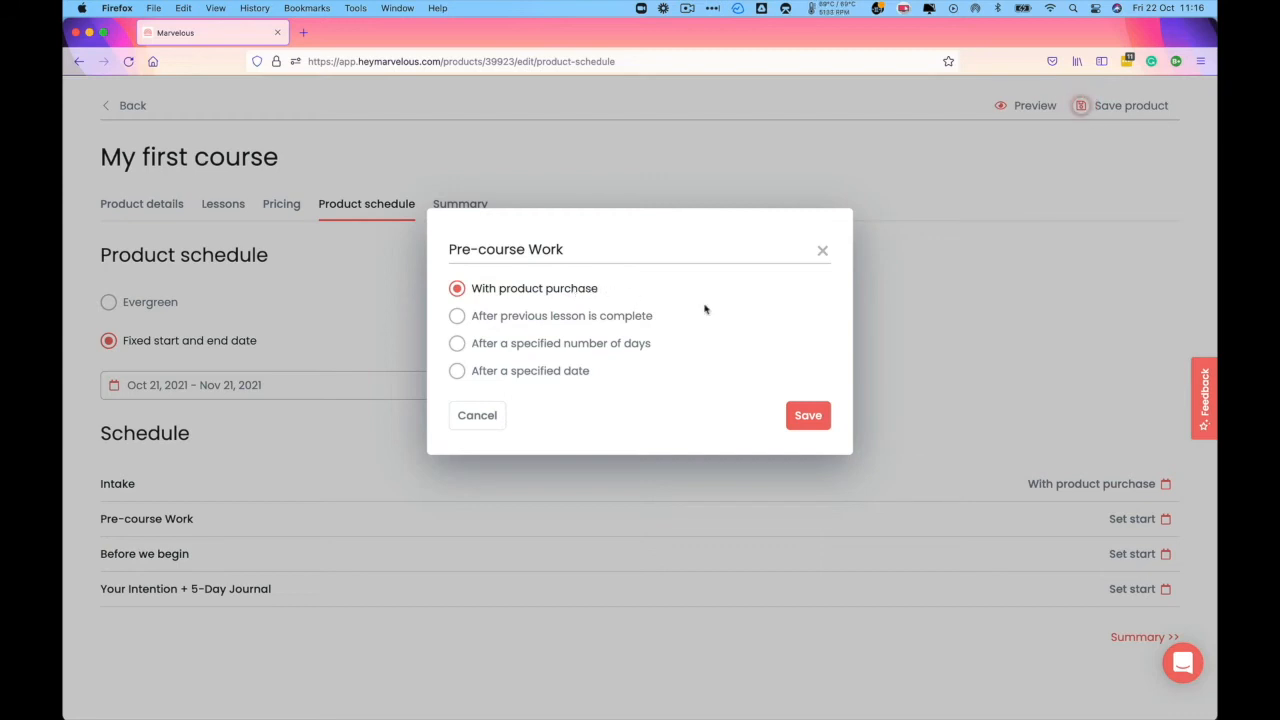
pyautogui.click(807, 417)
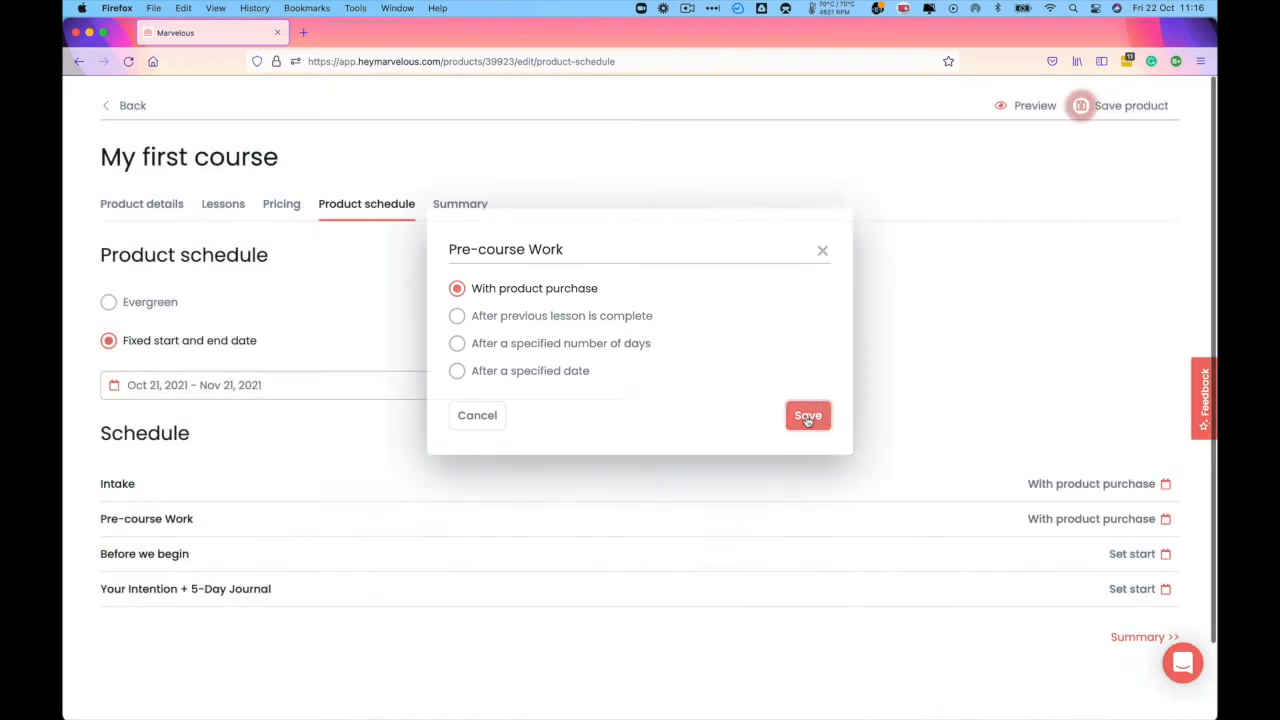
# Schedule the Before we begin lesson to start after the specified date of October 25, 2021.
pyautogui.click(1135, 557)
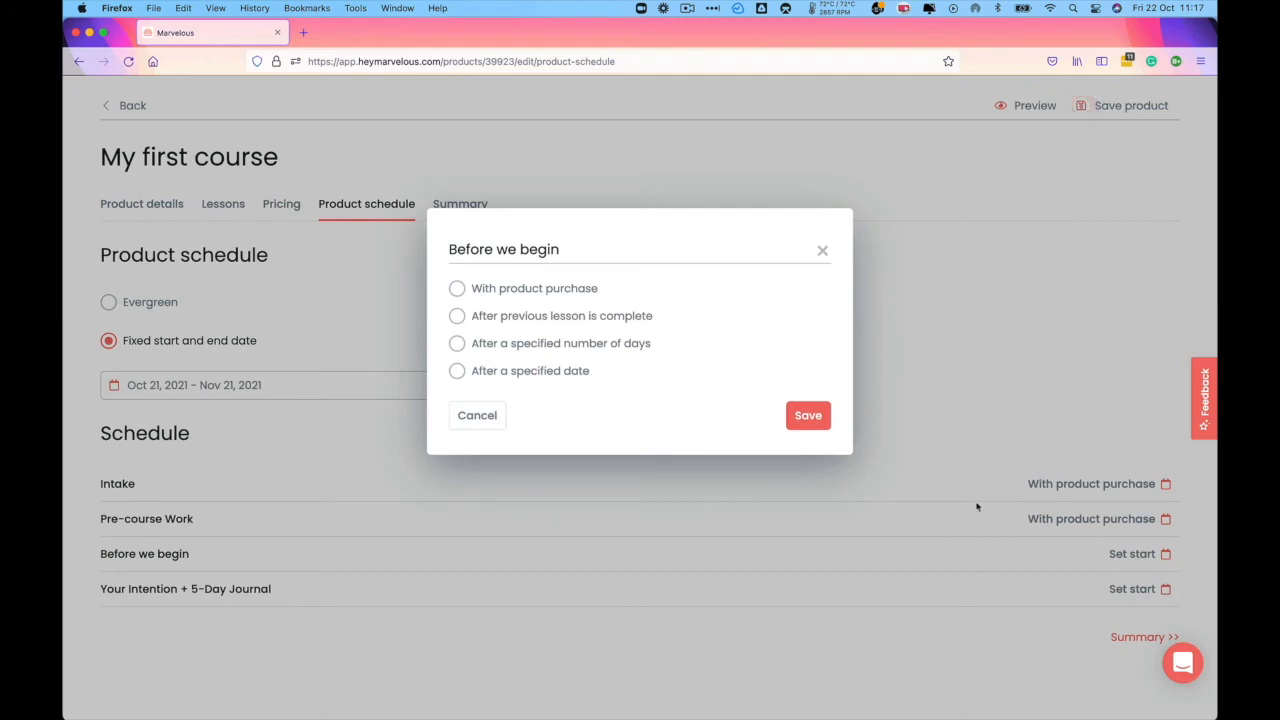
pyautogui.click(540, 372)
pyautogui.click(538, 391)
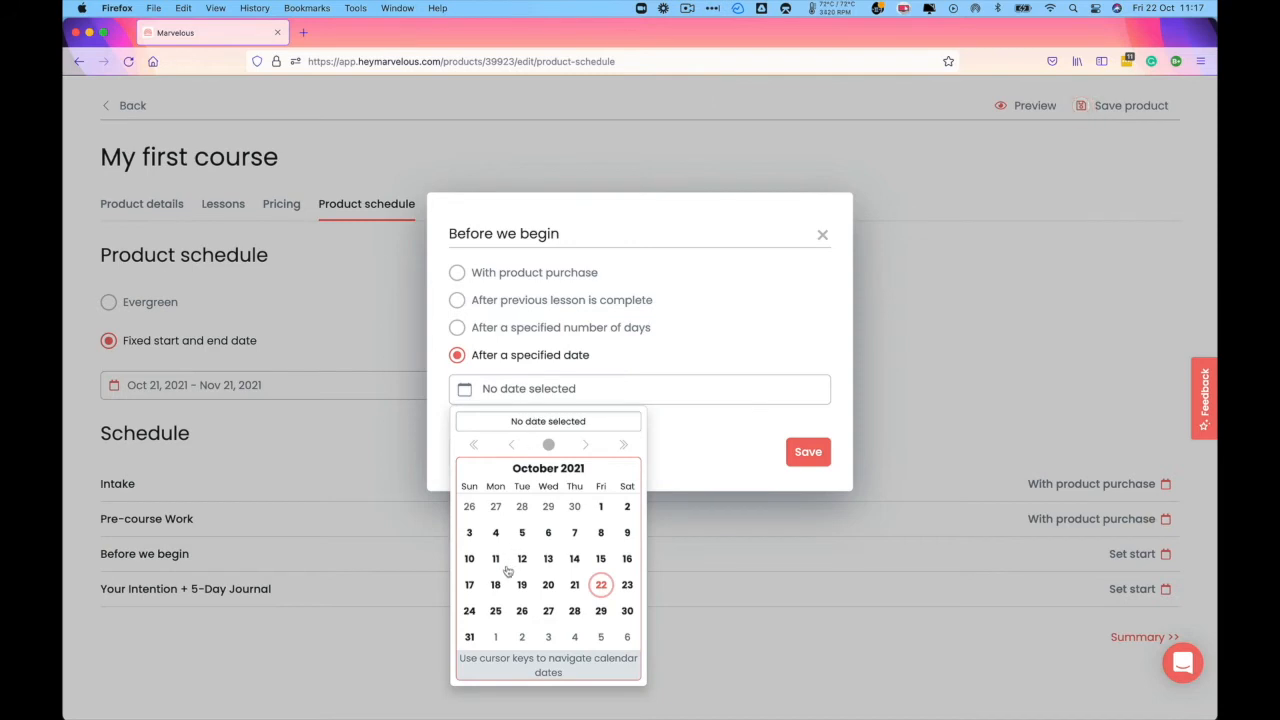
pyautogui.click(495, 610)
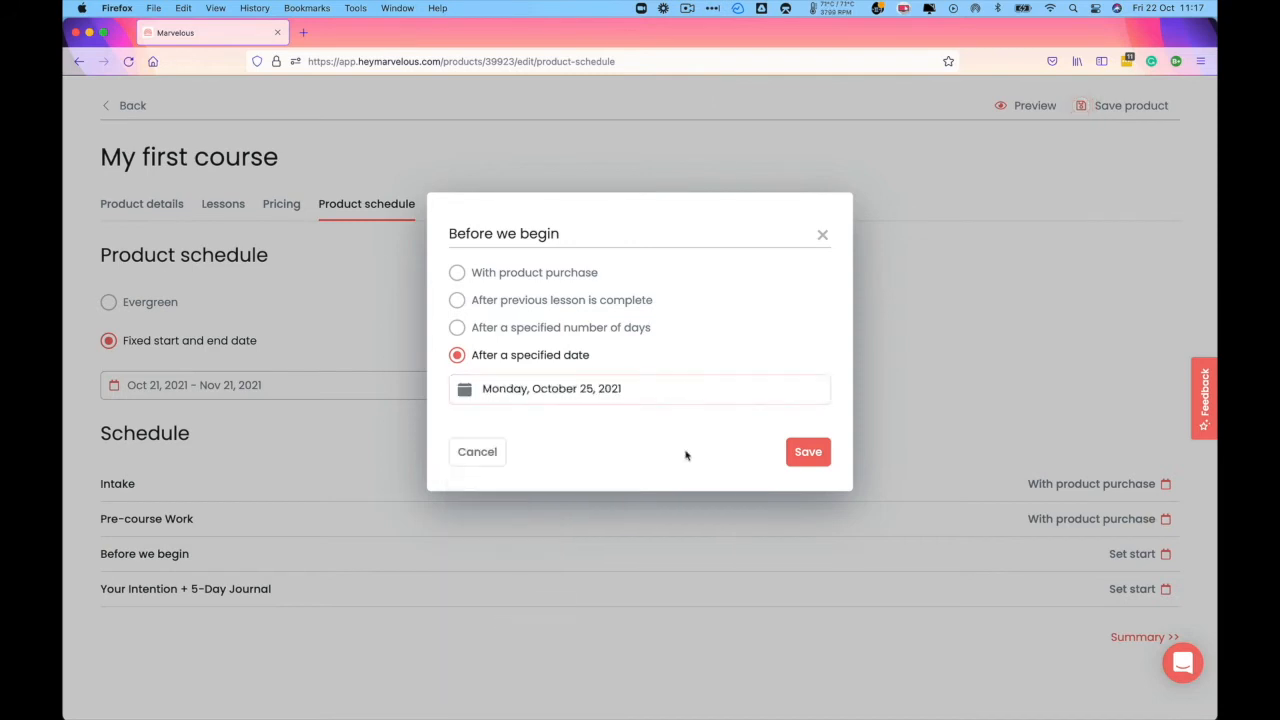
pyautogui.click(808, 452)
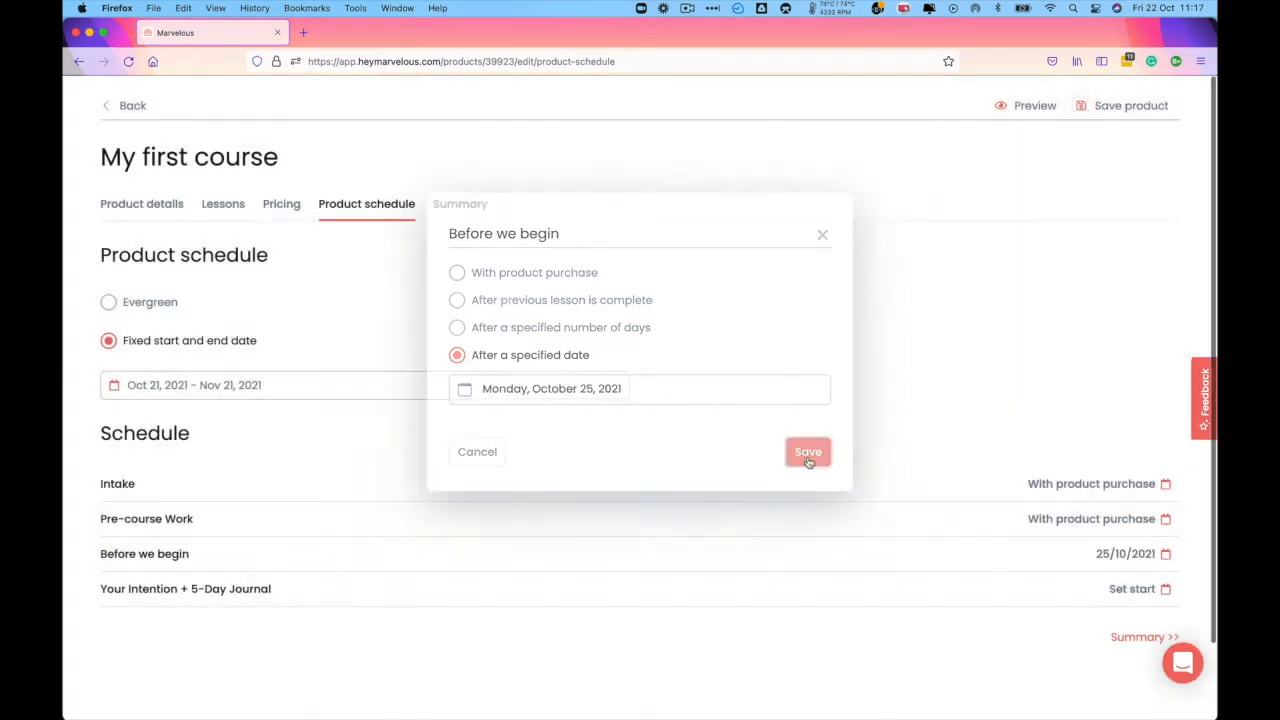
# Schedule the Your Intention + 5-Day Journal lesson to start after the specified date of October 27, 2021, and save it.
pyautogui.click(1132, 590)
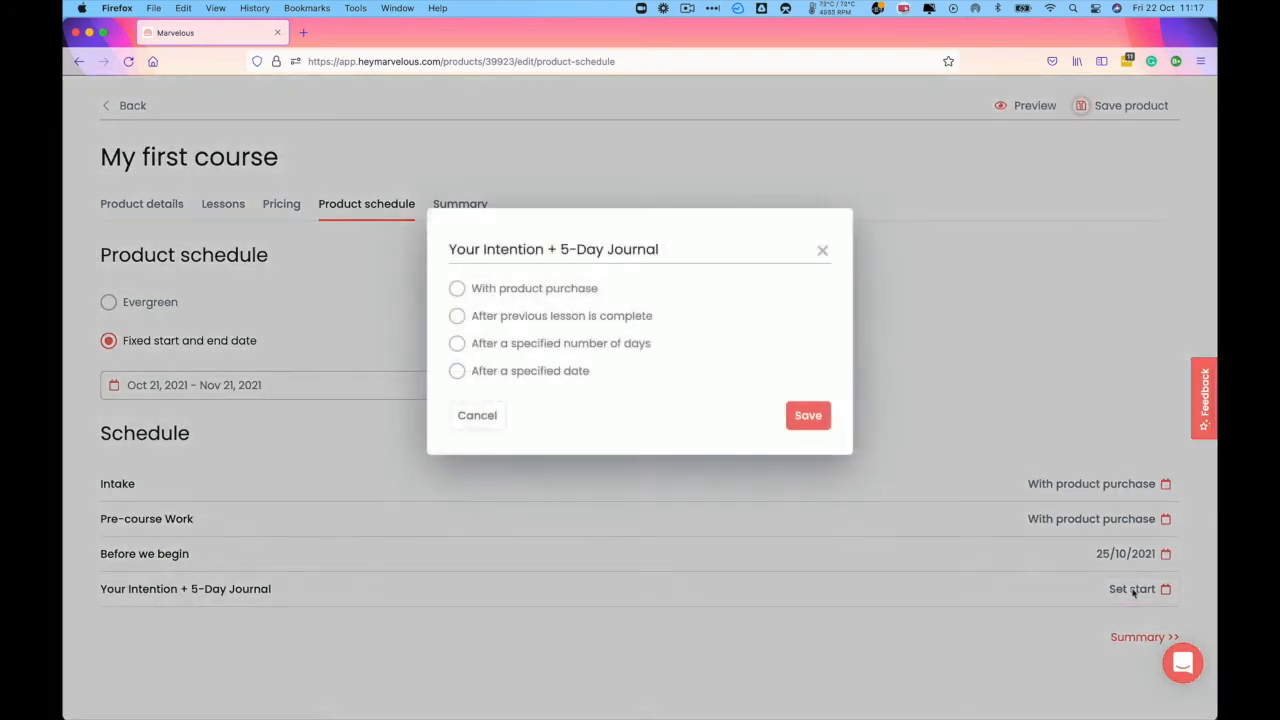
pyautogui.click(576, 374)
pyautogui.click(566, 390)
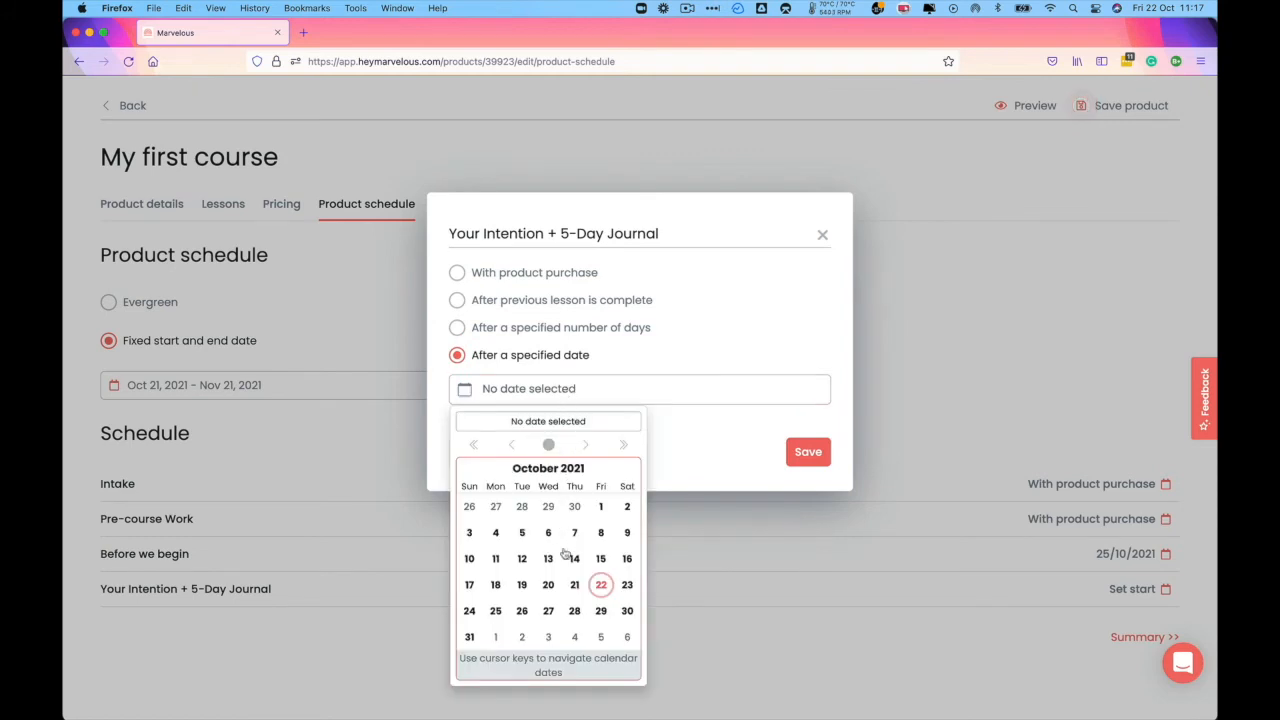
pyautogui.click(548, 610)
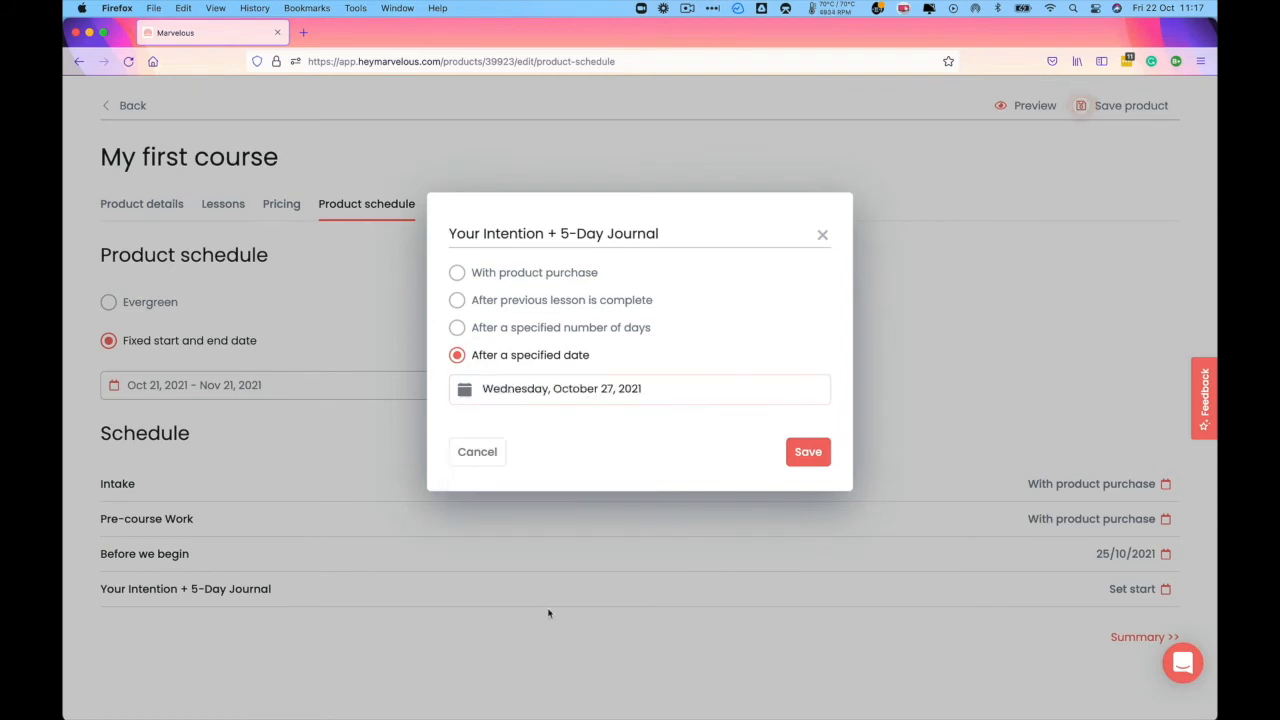
pyautogui.click(809, 453)
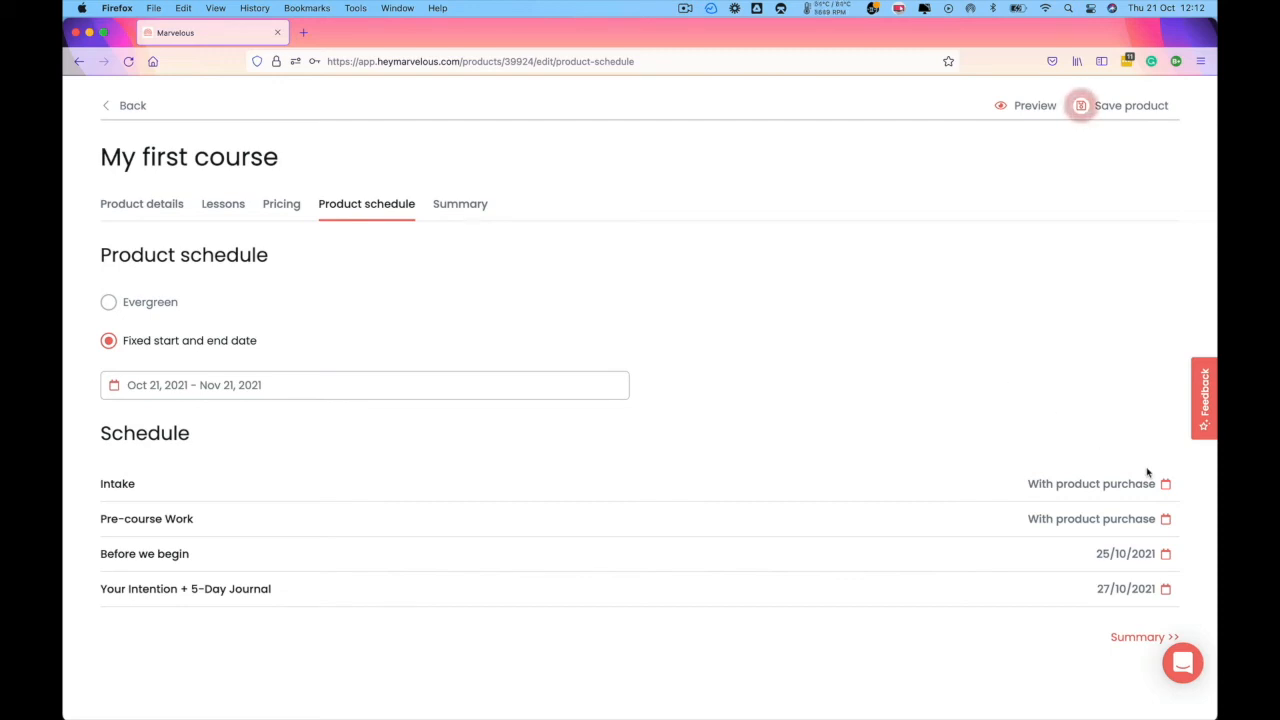
# In the product summary, set enrollment checkout to close after 10 purchases.
pyautogui.click(462, 210)
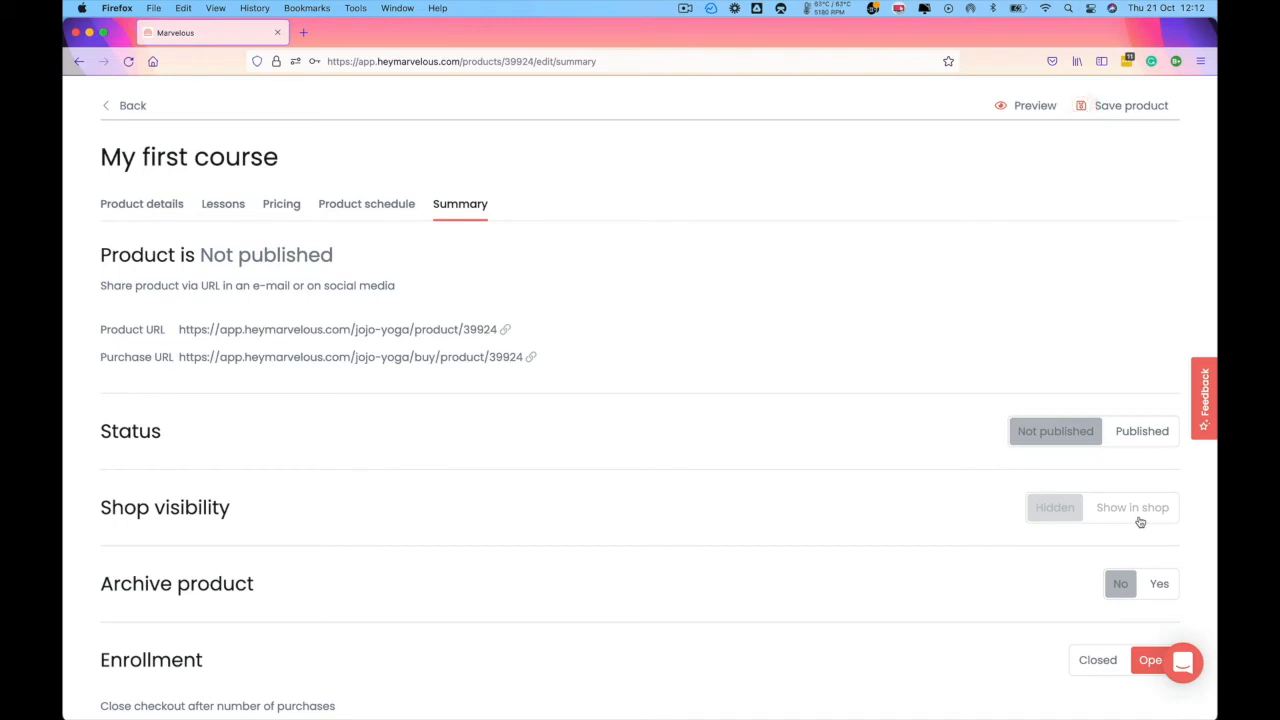
pyautogui.scroll(-3, 1051, 541)
pyautogui.scroll(-1, 1051, 541)
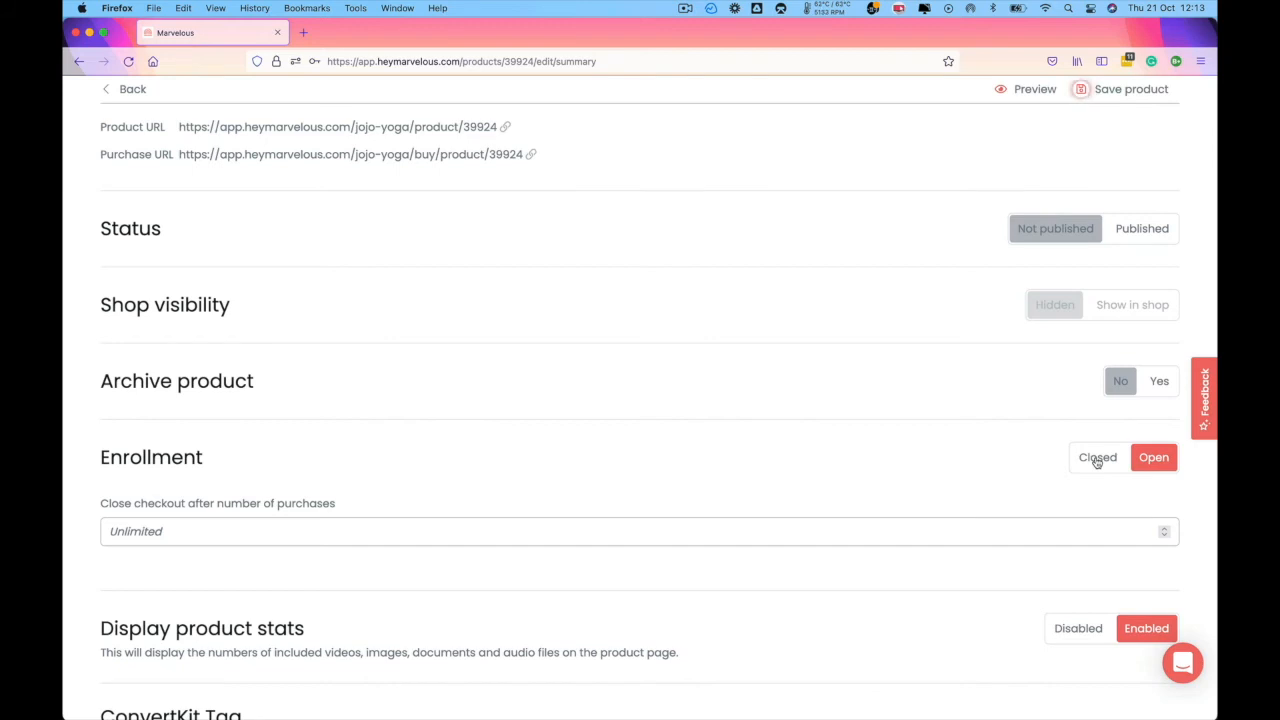
pyautogui.click(1027, 536)
pyautogui.write('10')
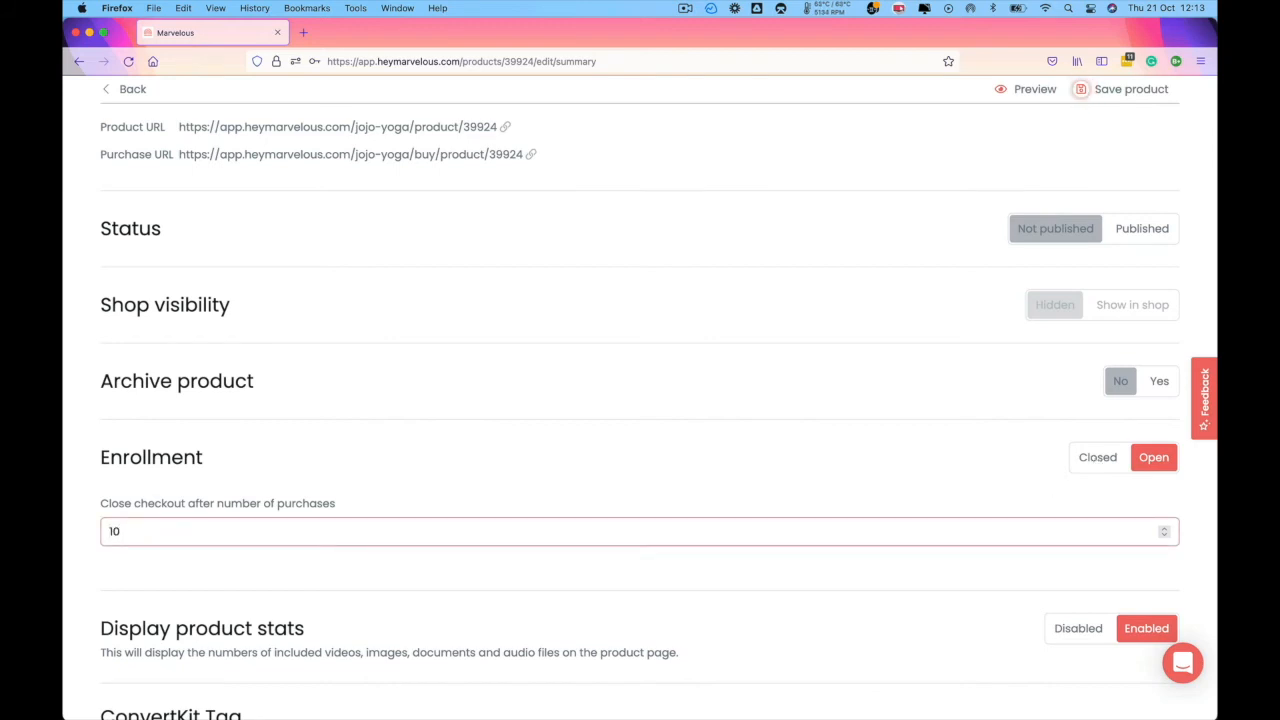
pyautogui.click(1048, 504)
# Disable the display of product stats on the product page.
pyautogui.scroll(-5, 1048, 504)
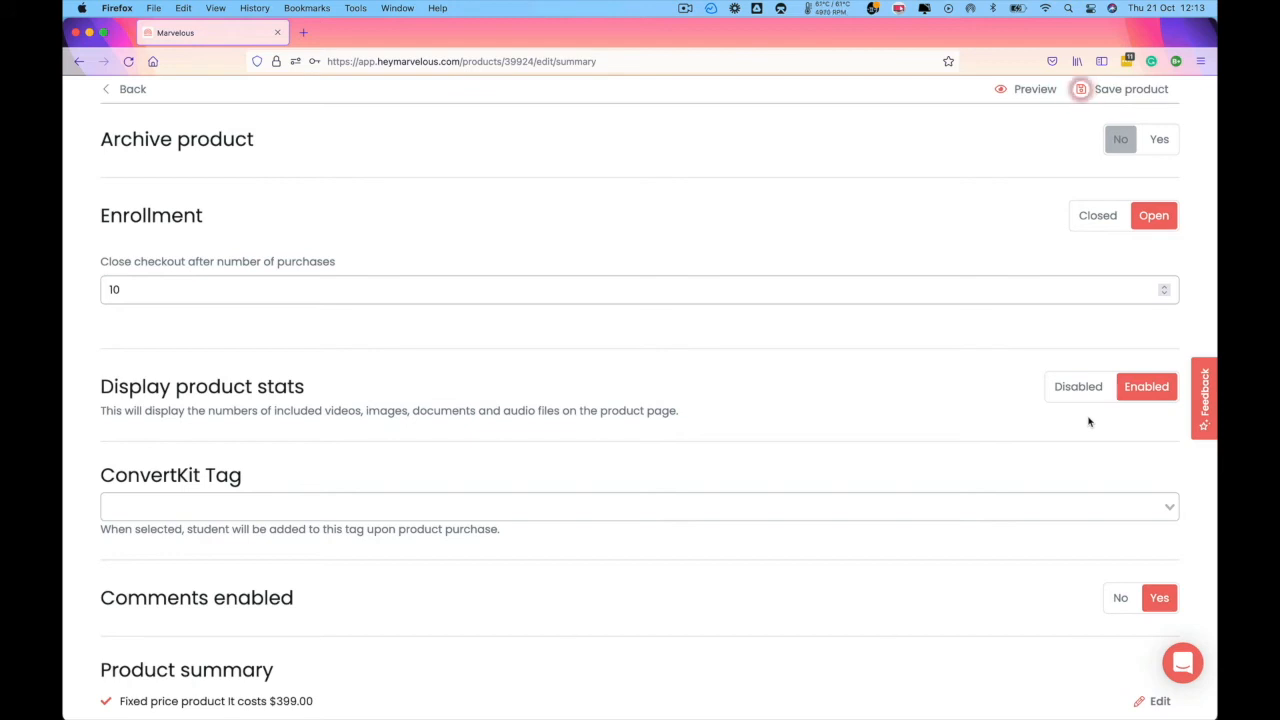
pyautogui.click(1082, 390)
pyautogui.scroll(-2, 1083, 393)
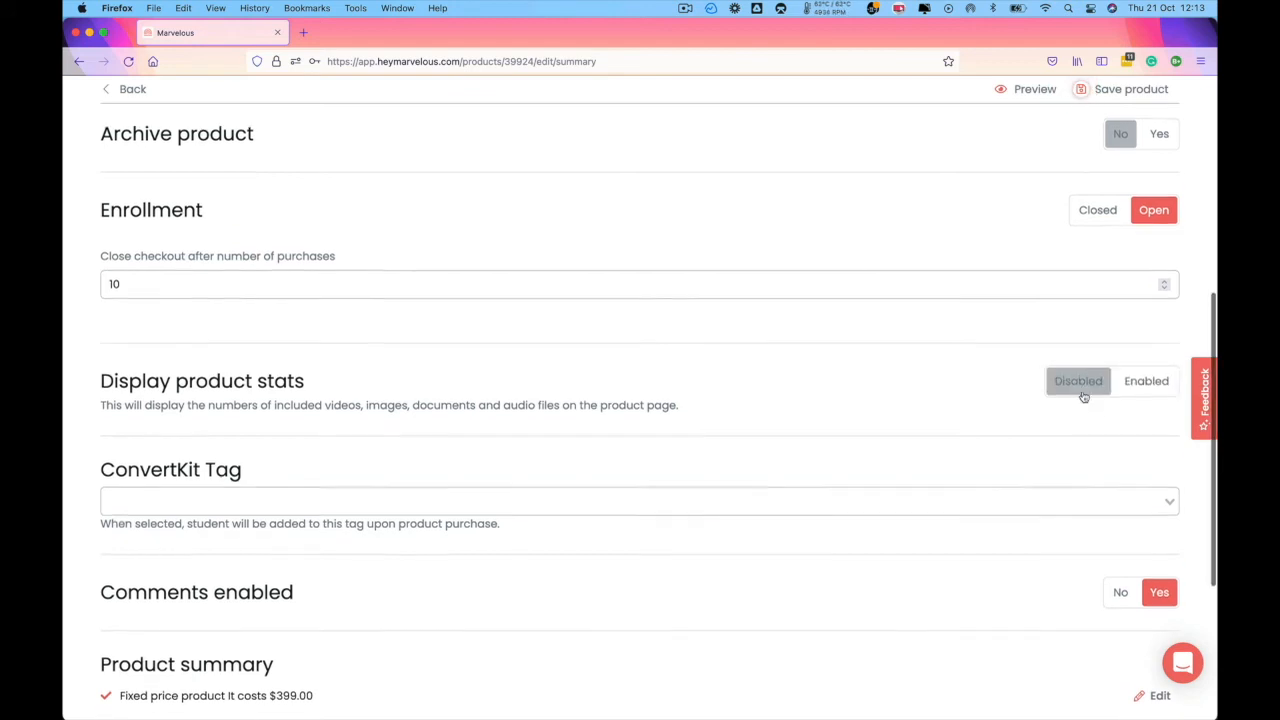
pyautogui.scroll(-1, 1083, 395)
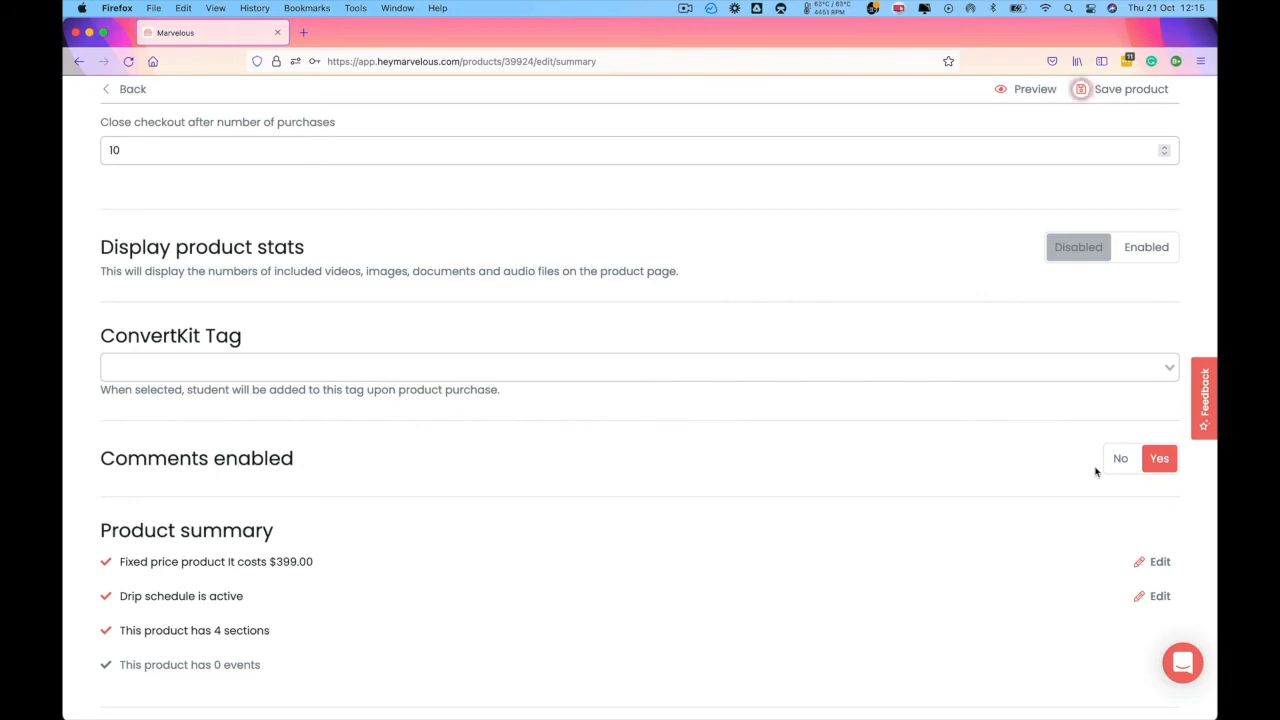
# Set the product's status to Published, show it in the shop, and save the product.
pyautogui.scroll(6, 1096, 470)
pyautogui.click(1135, 446)
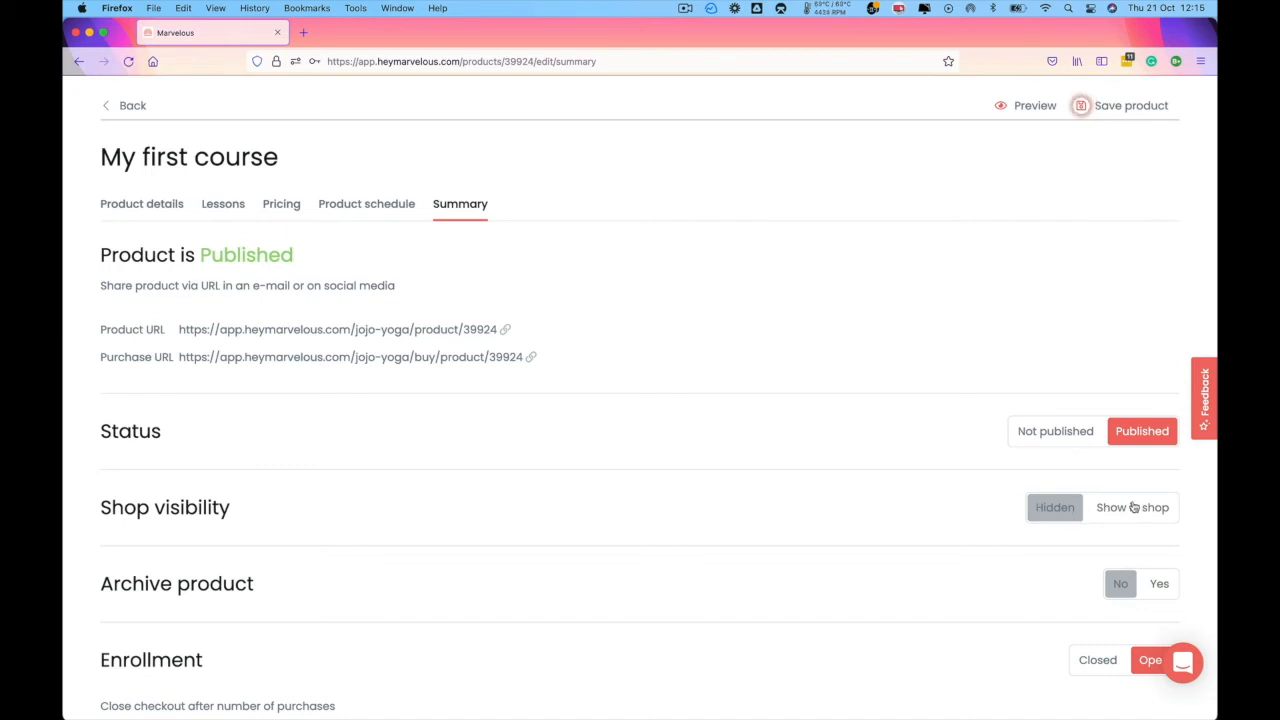
pyautogui.click(1134, 507)
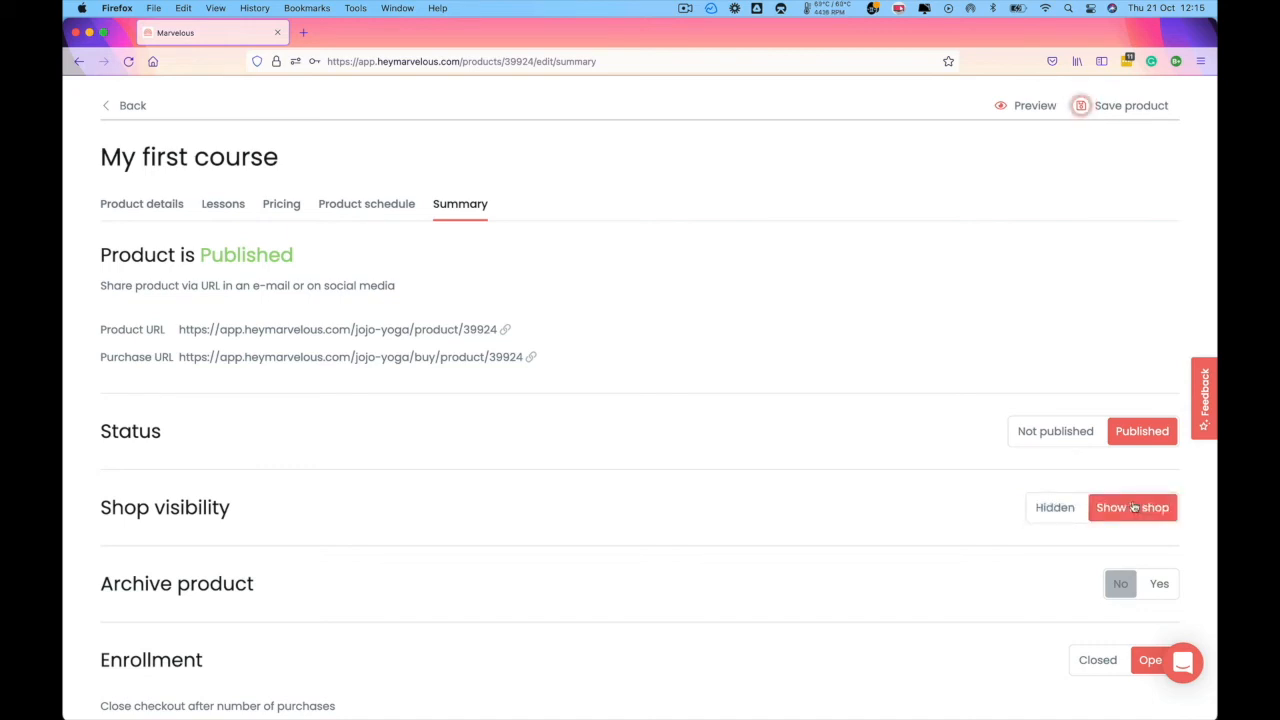
pyautogui.click(1142, 113)
# Preview the course as a student and examine its About description, lesson list and Pre-course Work lesson.
pyautogui.click(1031, 107)
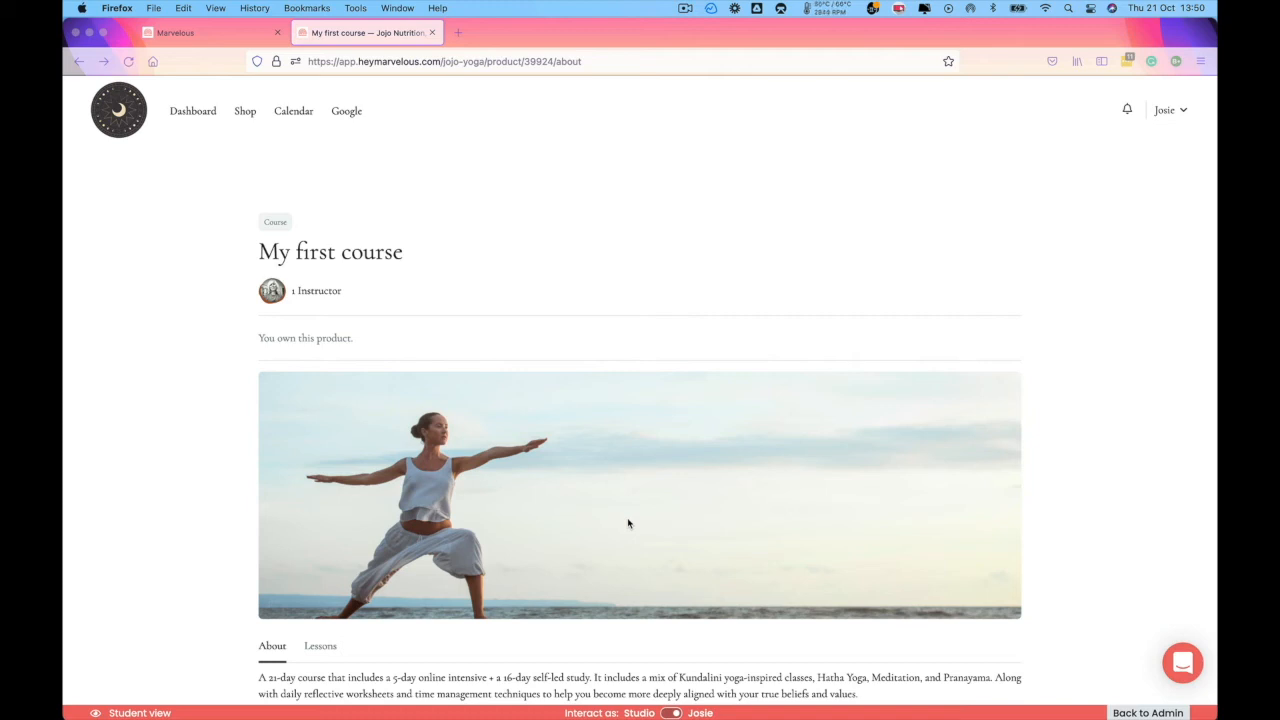
pyautogui.click(321, 341)
pyautogui.scroll(-3, 305, 361)
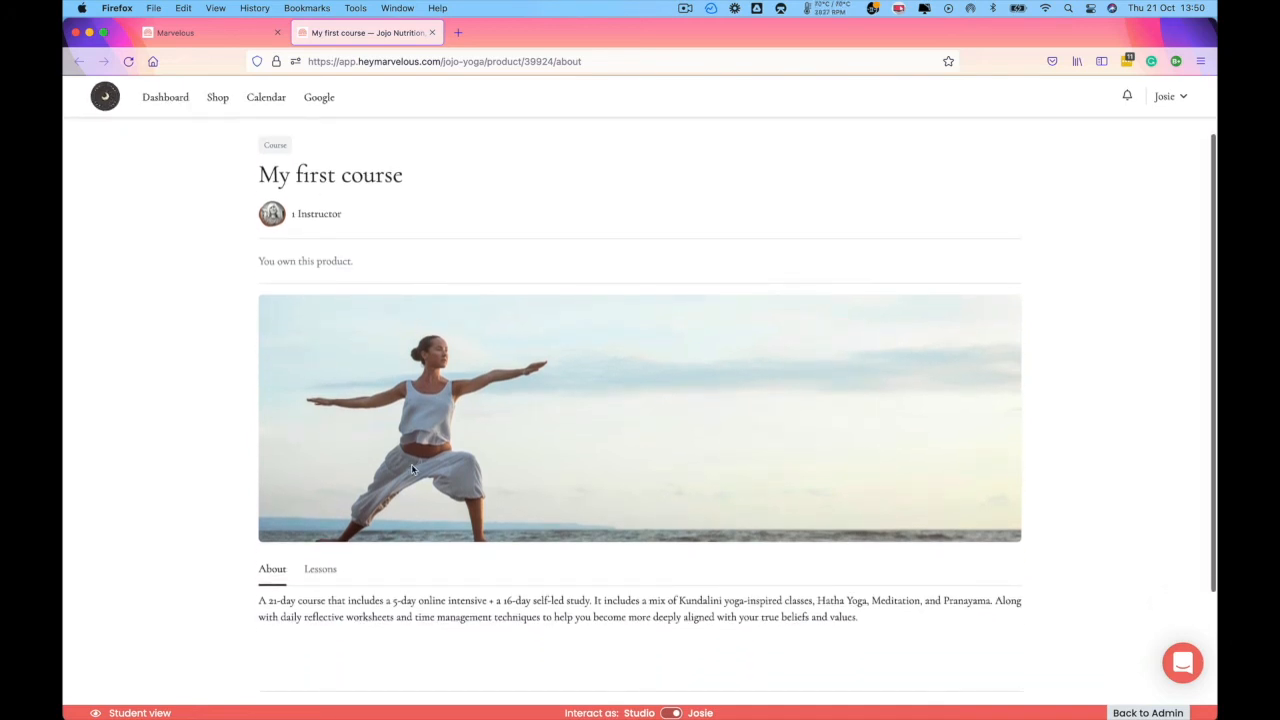
pyautogui.click(213, 36)
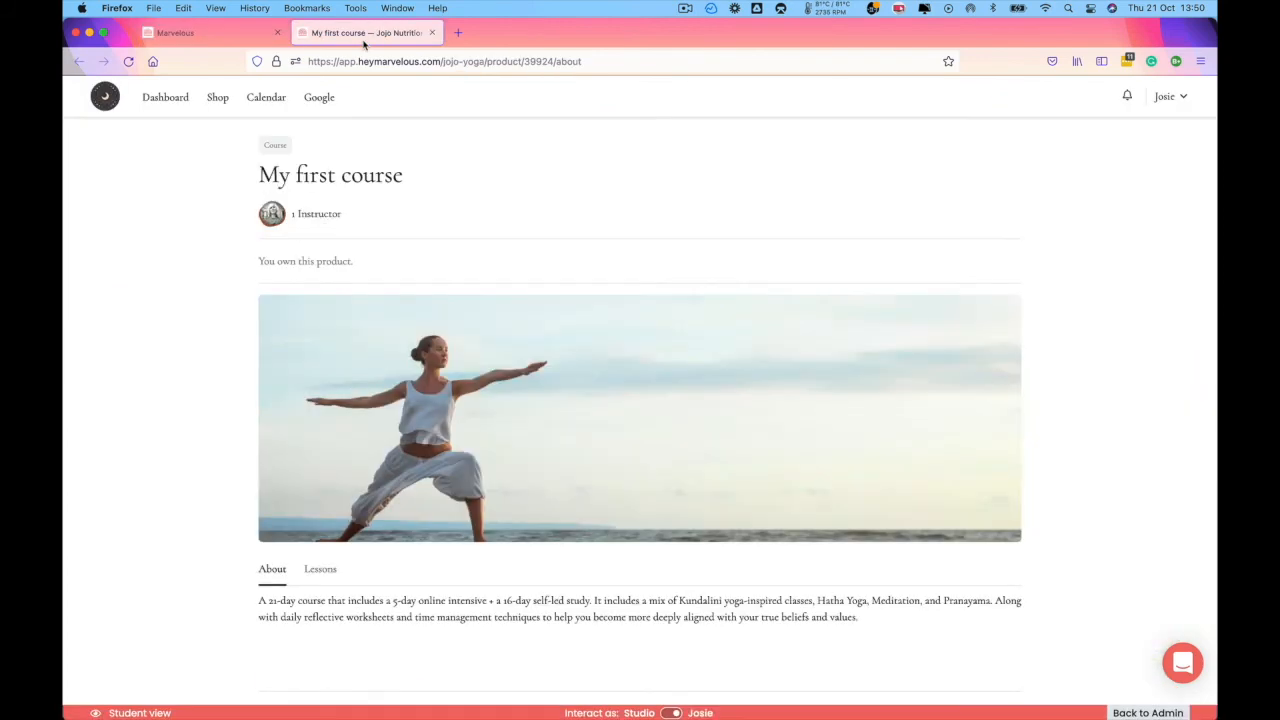
pyautogui.click(364, 36)
pyautogui.click(321, 570)
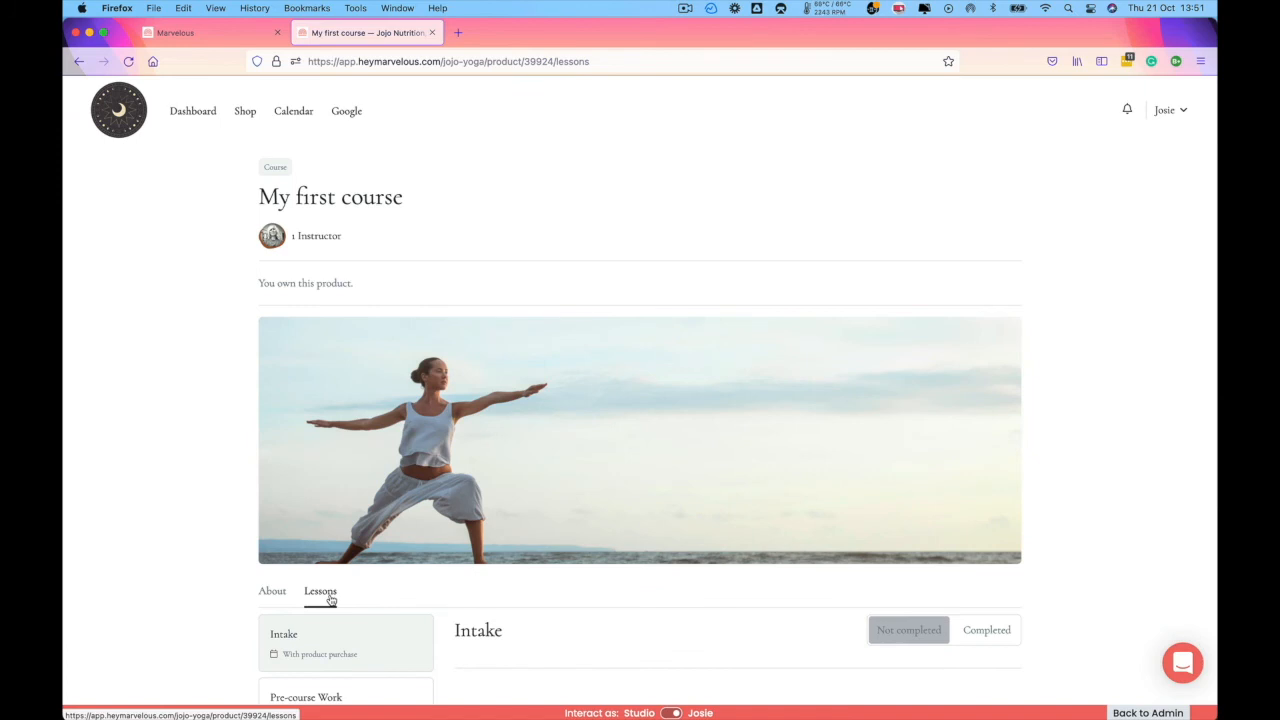
pyautogui.scroll(-5, 331, 600)
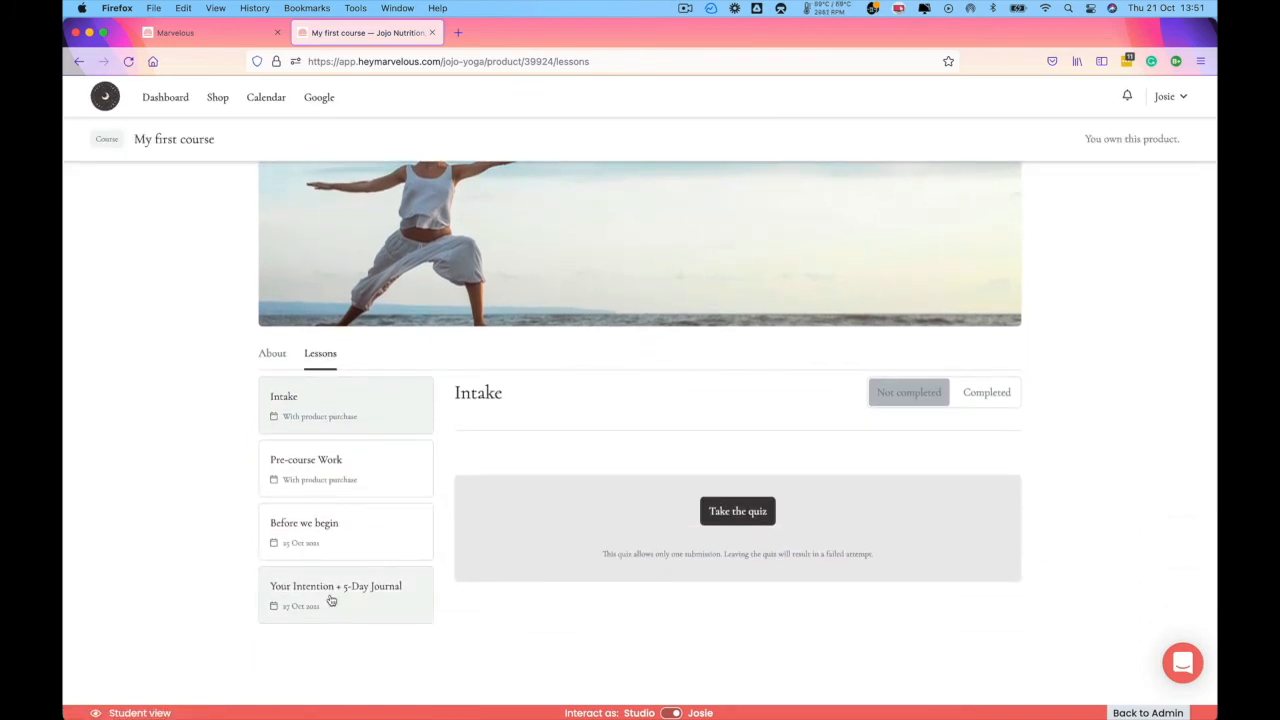
pyautogui.click(336, 477)
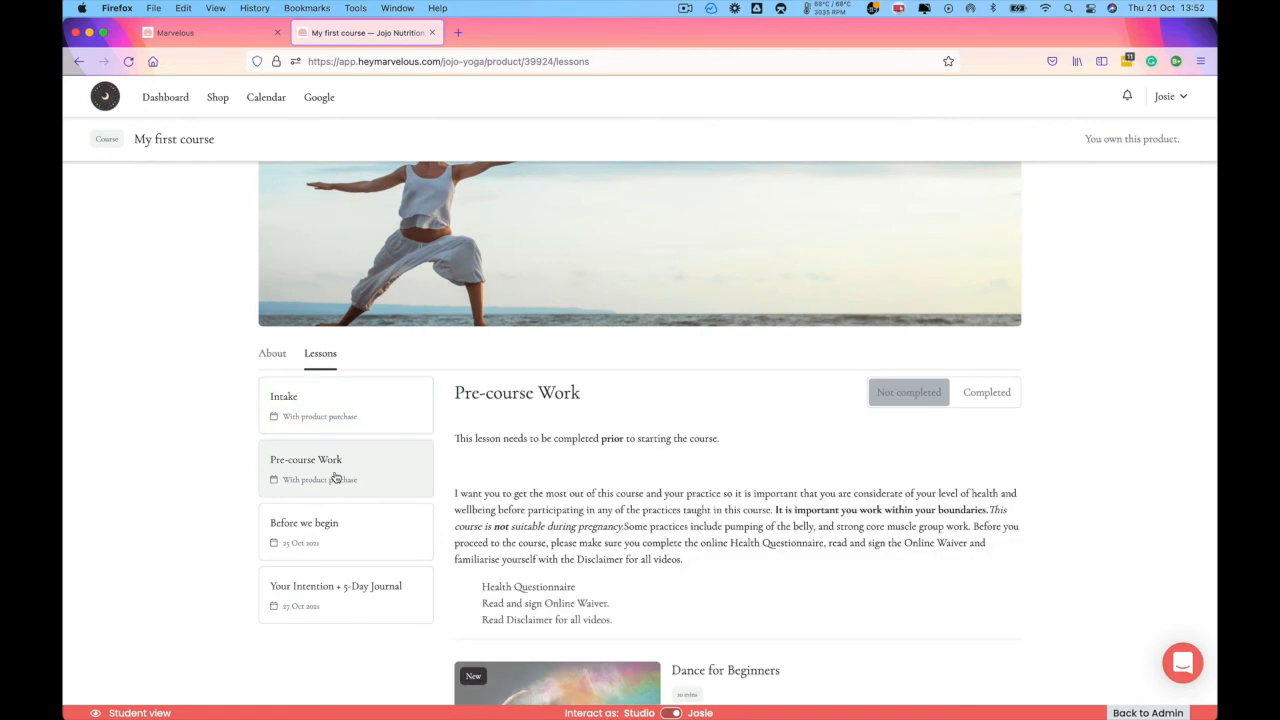
# Take the Intake lesson's quiz, submitting Yes to having done yoga before, and mark the lesson as completed.
pyautogui.click(398, 420)
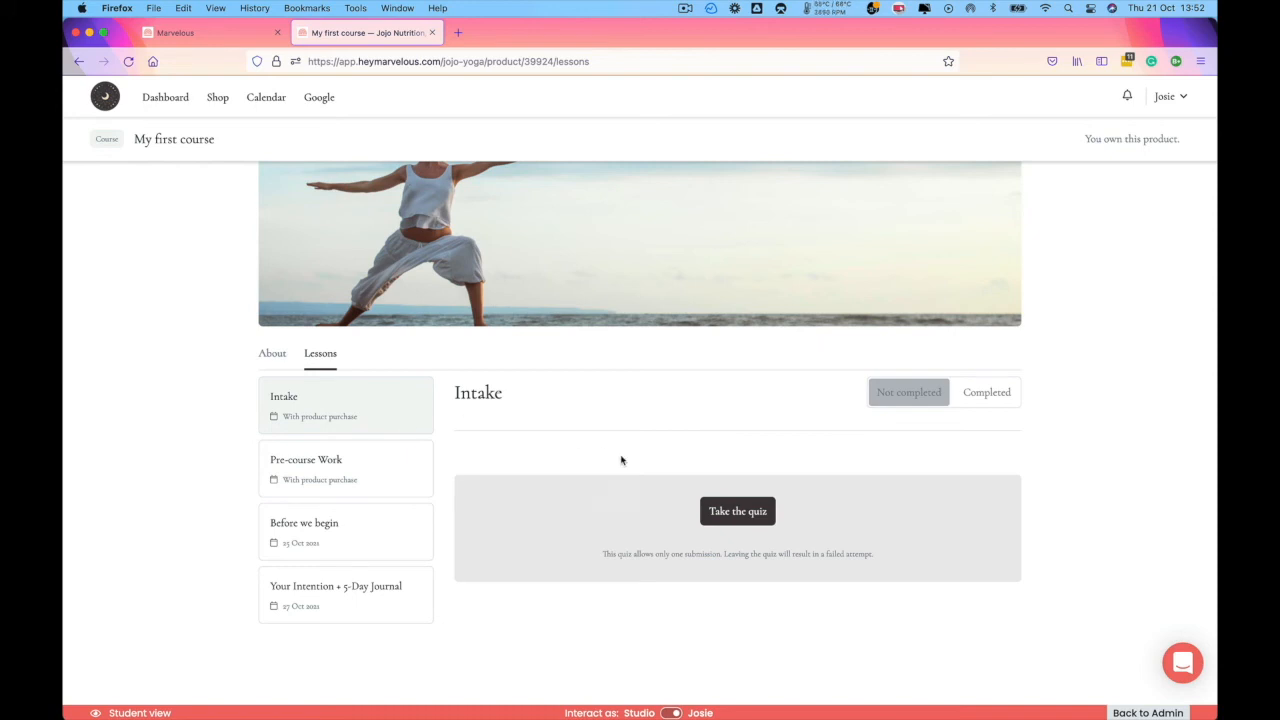
pyautogui.click(742, 516)
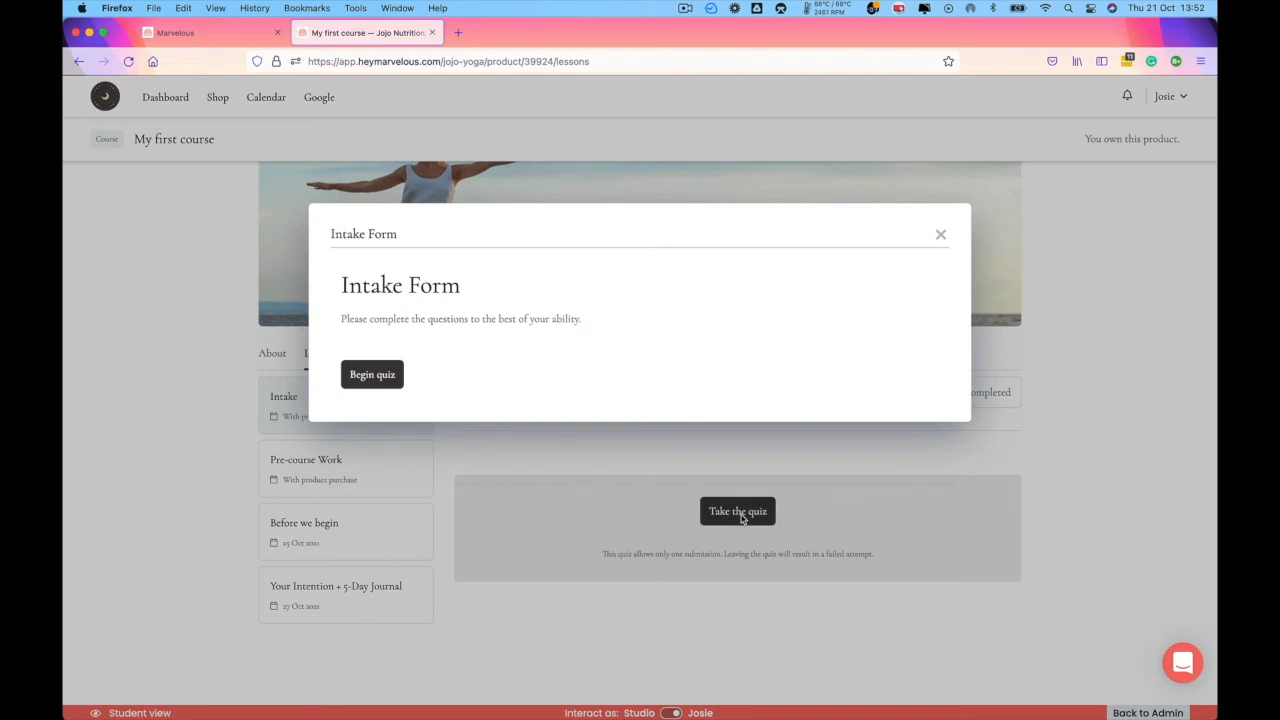
pyautogui.click(376, 376)
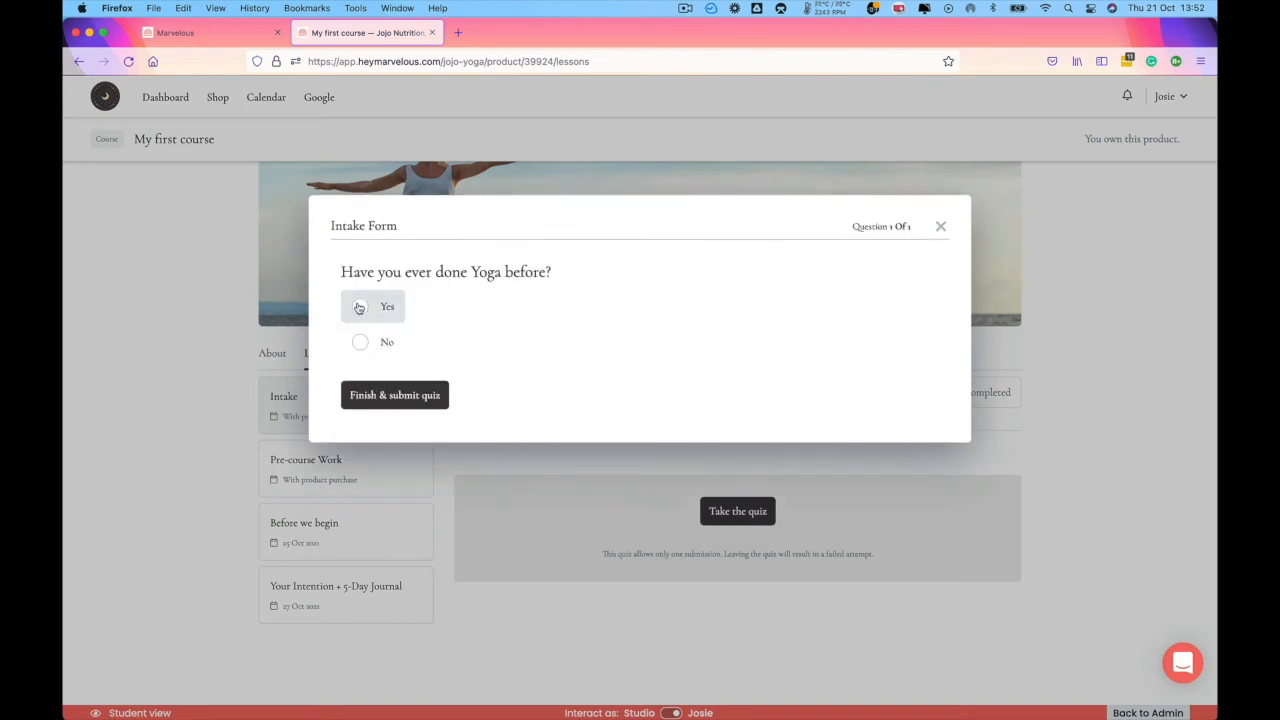
pyautogui.click(359, 307)
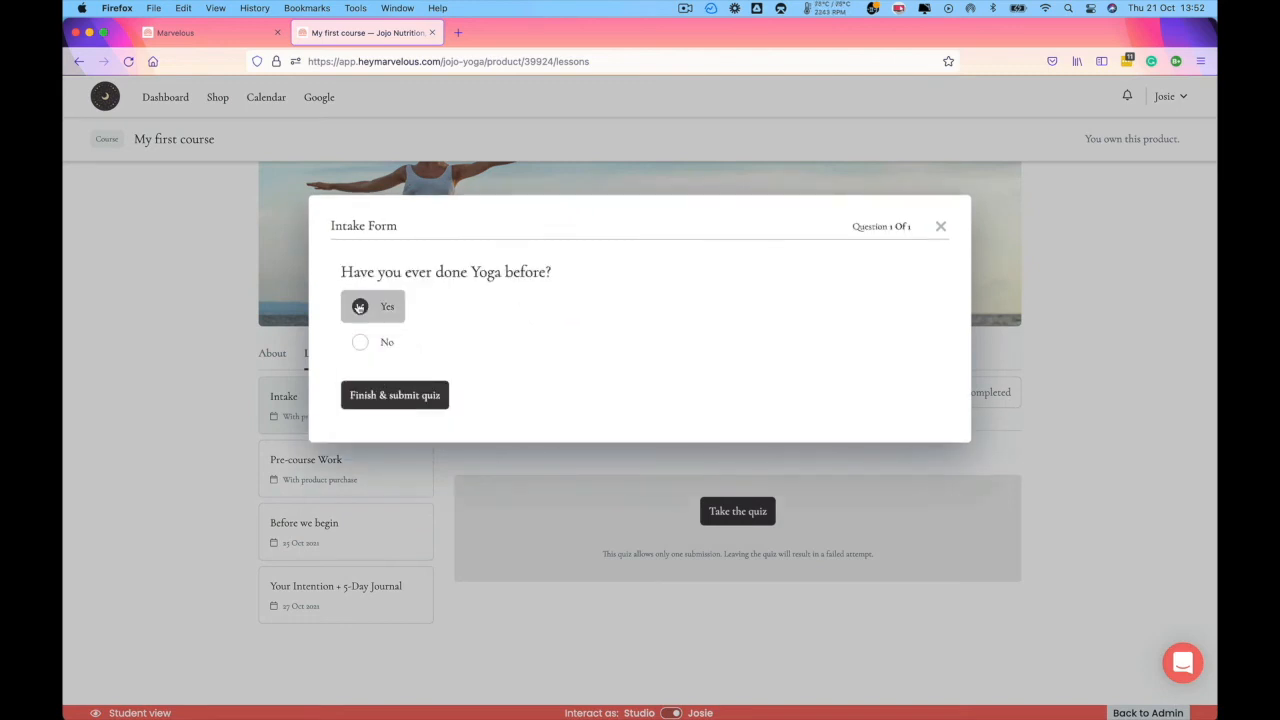
pyautogui.click(421, 400)
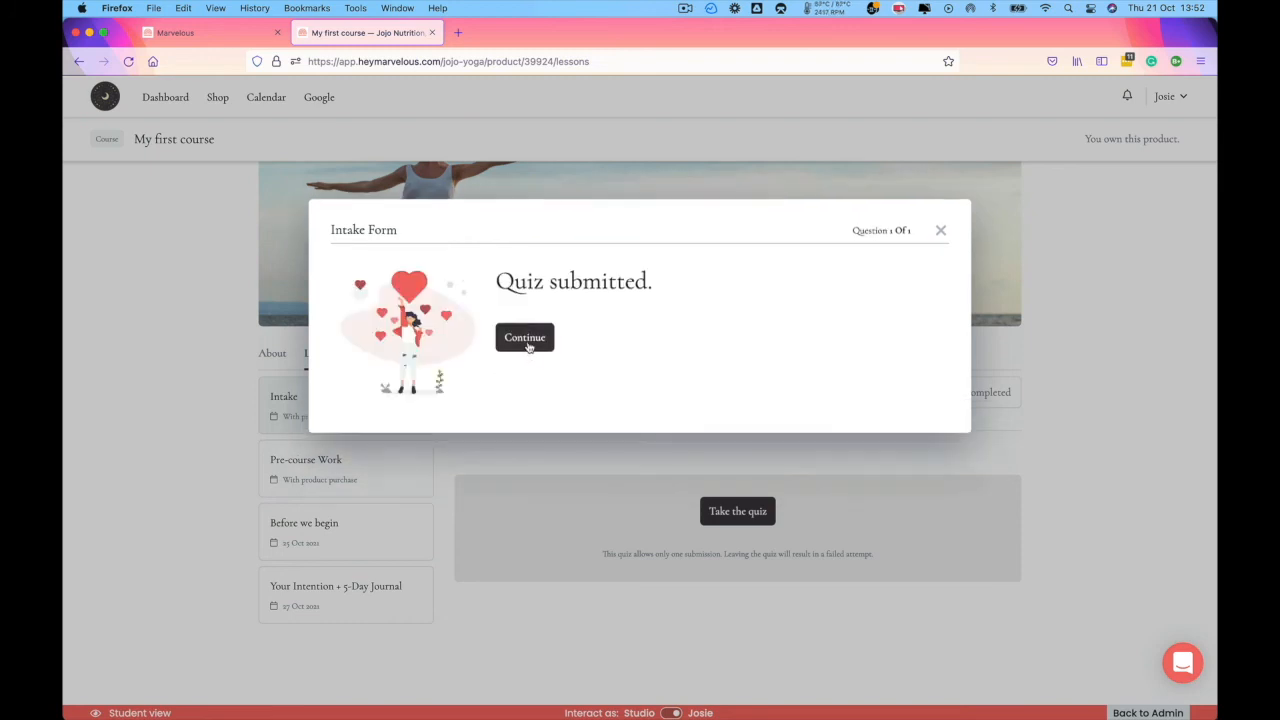
pyautogui.click(529, 346)
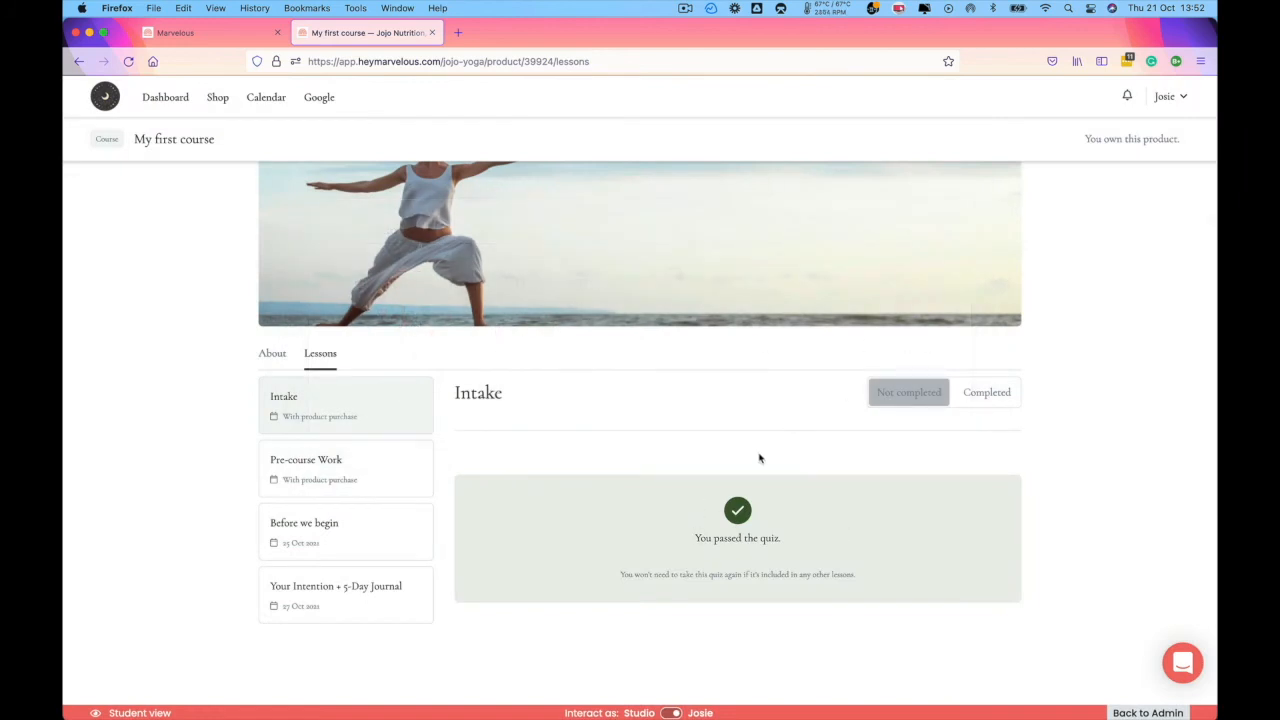
pyautogui.click(986, 393)
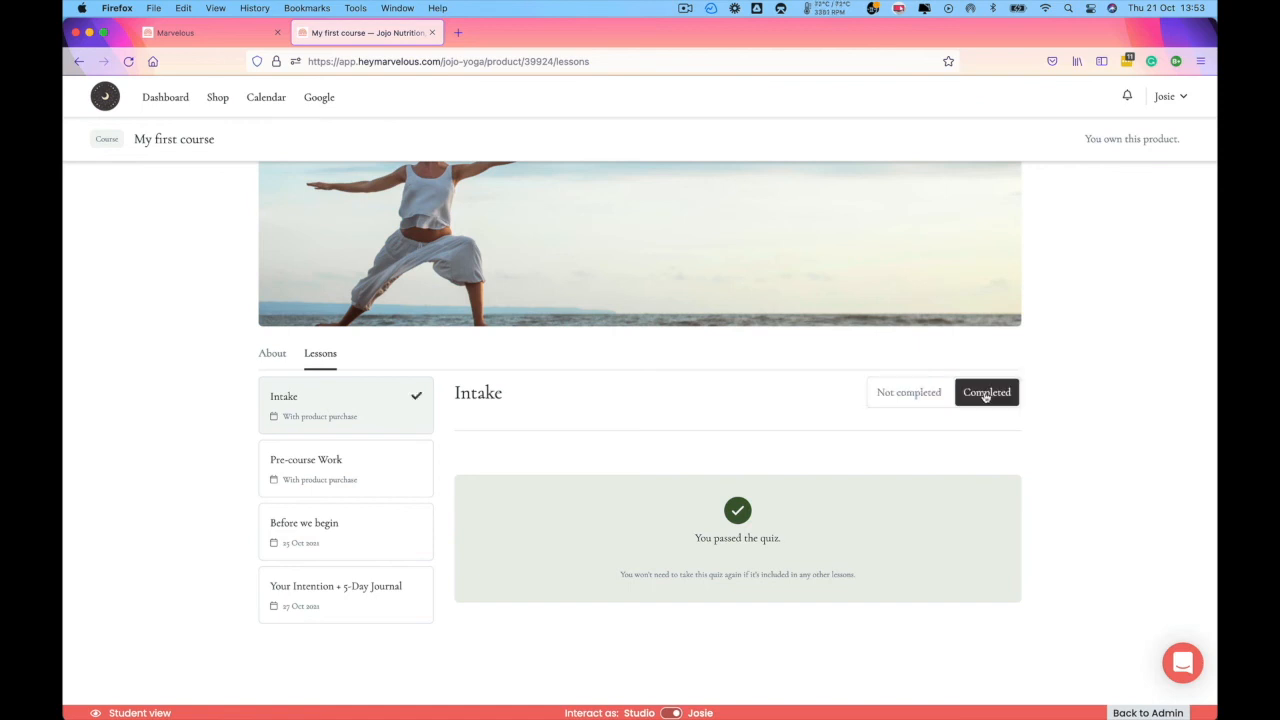
# Look through the remaining three lessons and open the Dance for Beginners video in Pre-course Work.
pyautogui.click(383, 465)
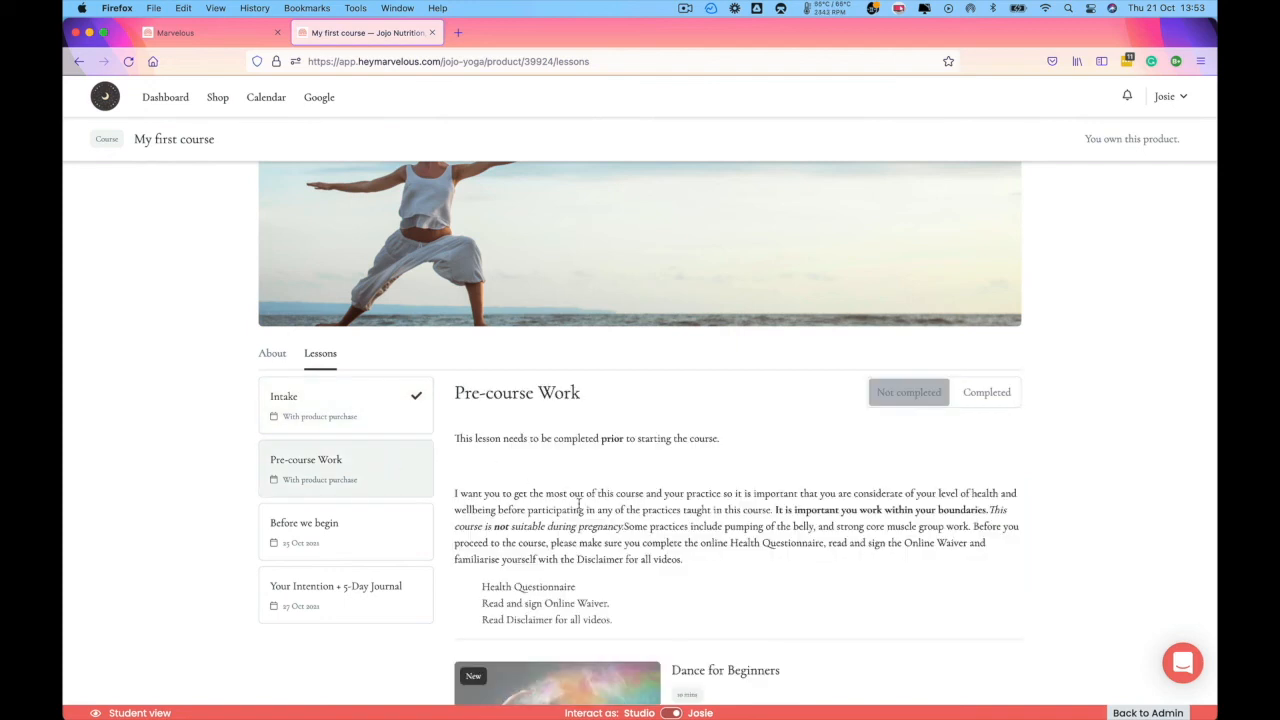
pyautogui.click(360, 526)
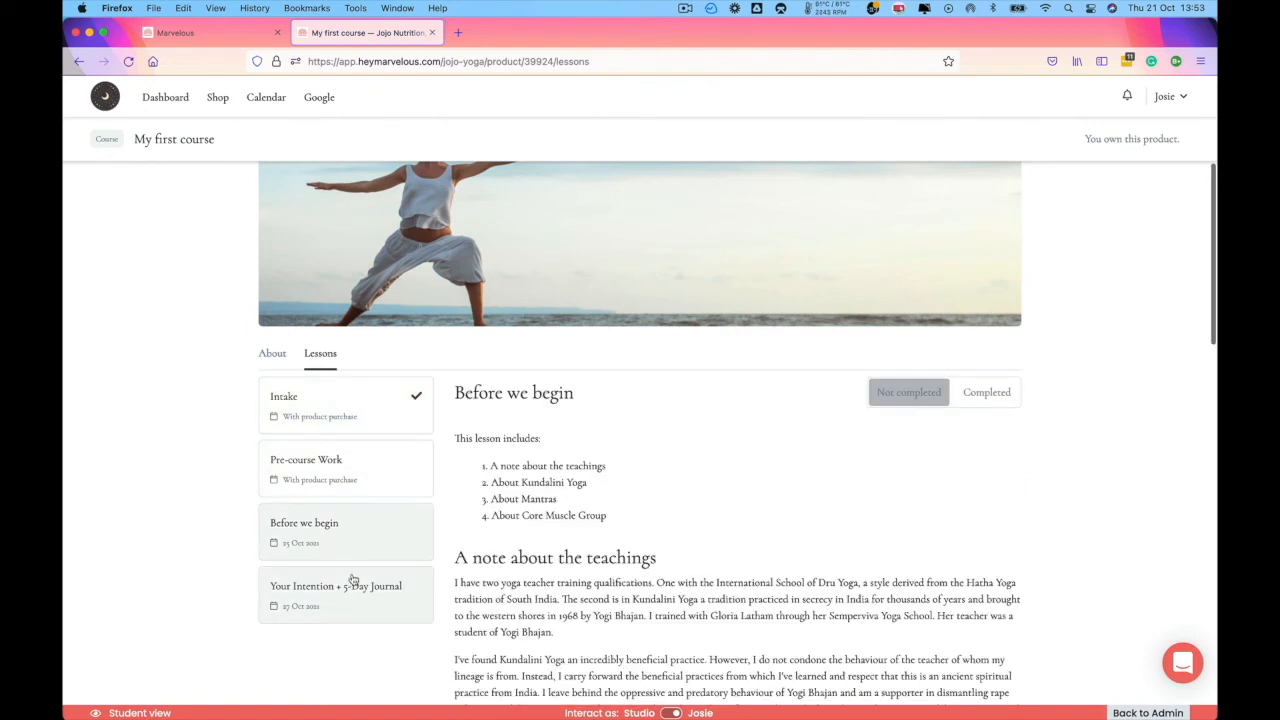
pyautogui.click(351, 585)
pyautogui.click(351, 484)
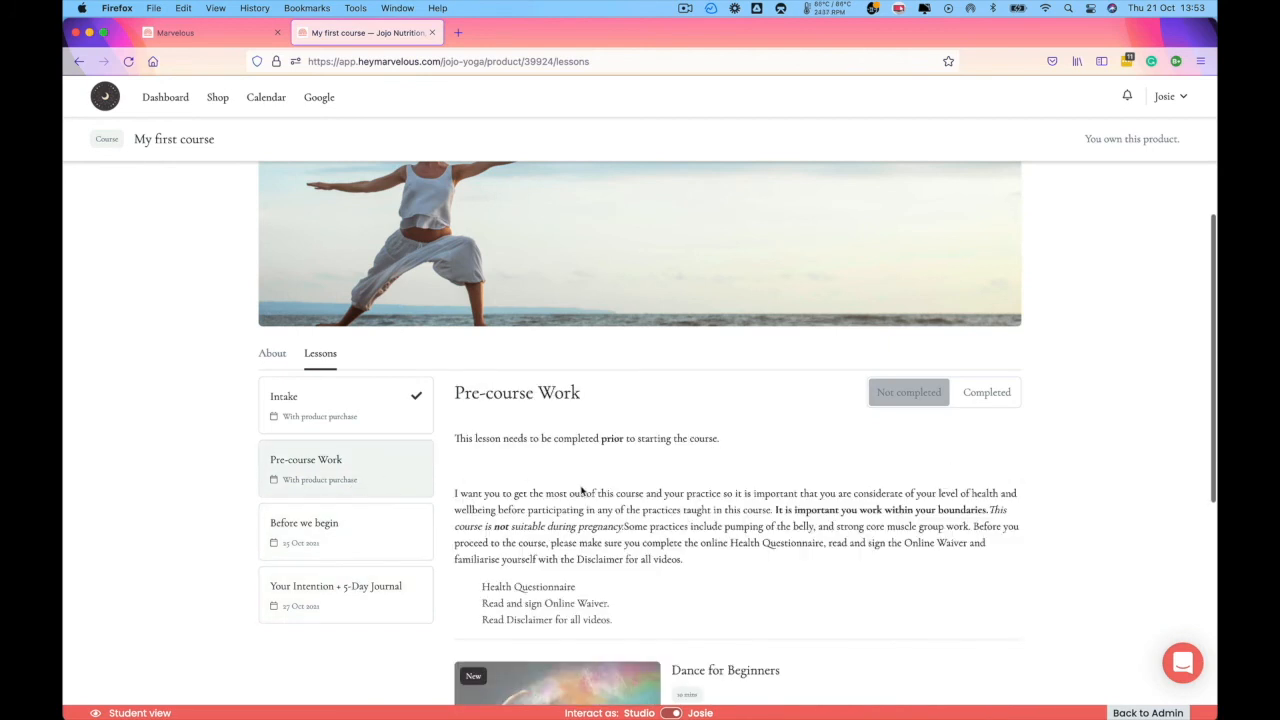
pyautogui.scroll(-3, 580, 487)
pyautogui.click(556, 539)
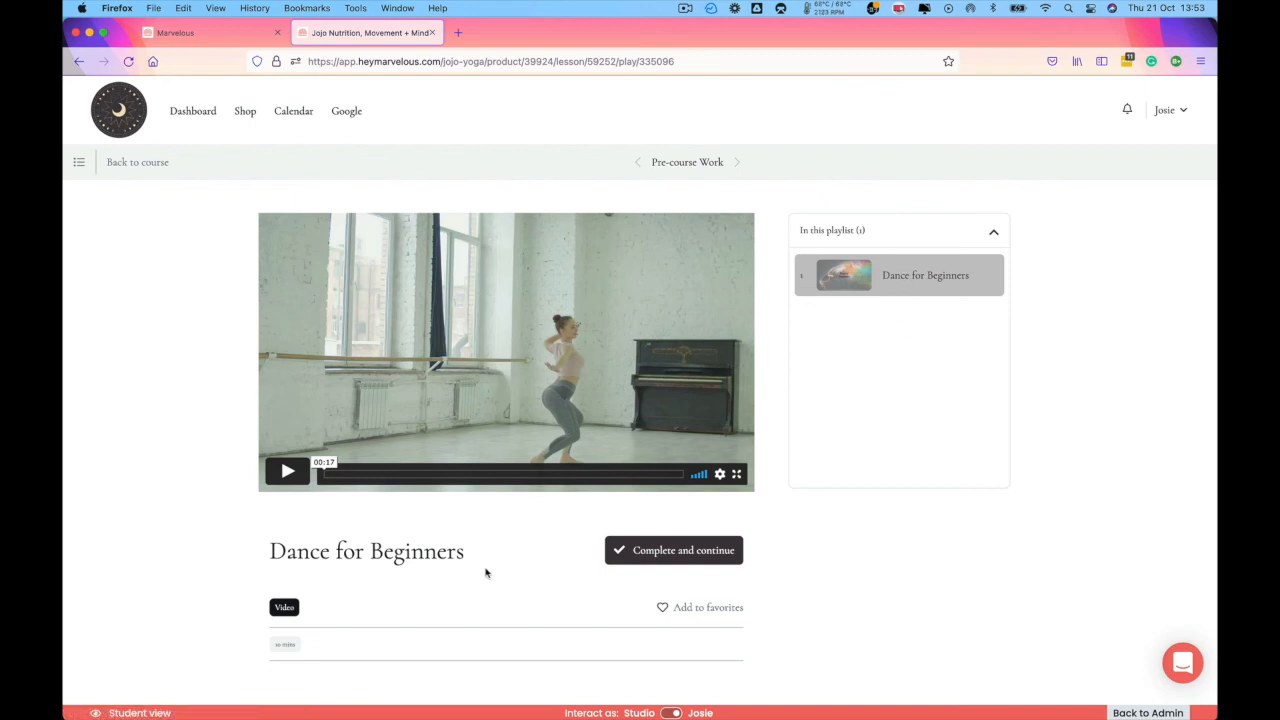
# View the details and comment area below the Dance for Beginners video.
pyautogui.scroll(-1, 486, 572)
pyautogui.scroll(-2, 486, 572)
pyautogui.scroll(-1, 486, 573)
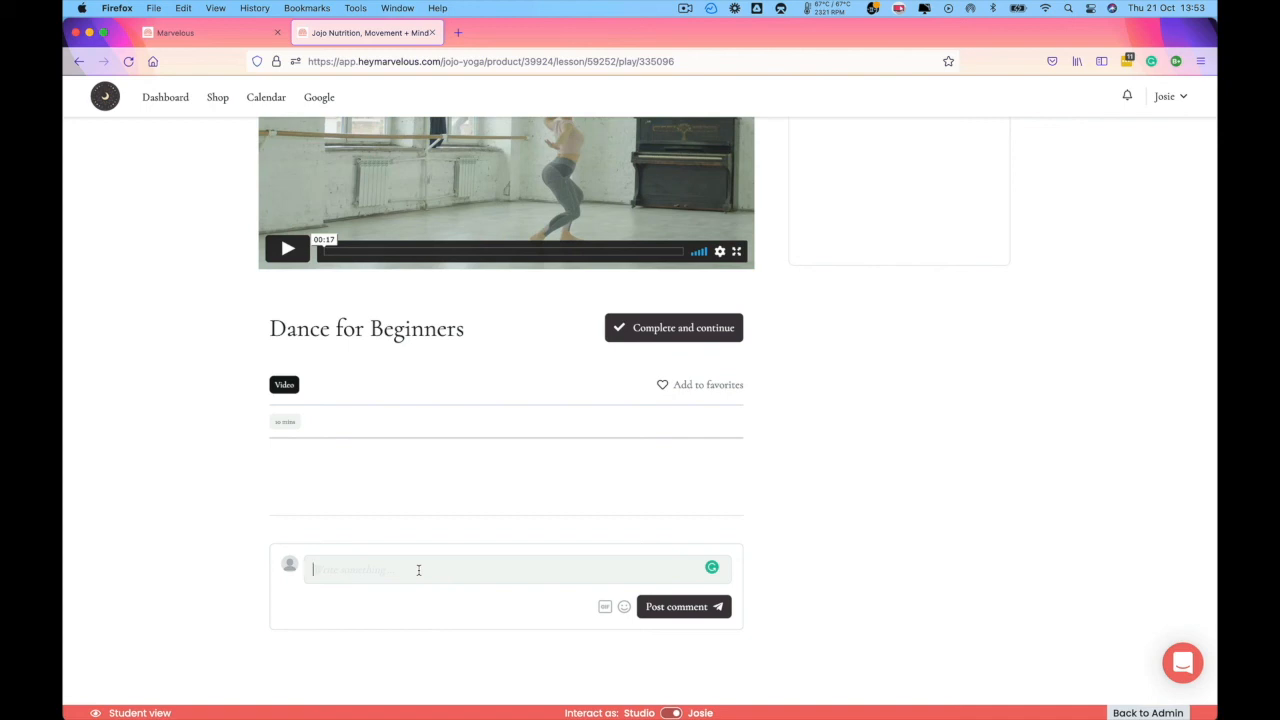
pyautogui.scroll(6, 418, 569)
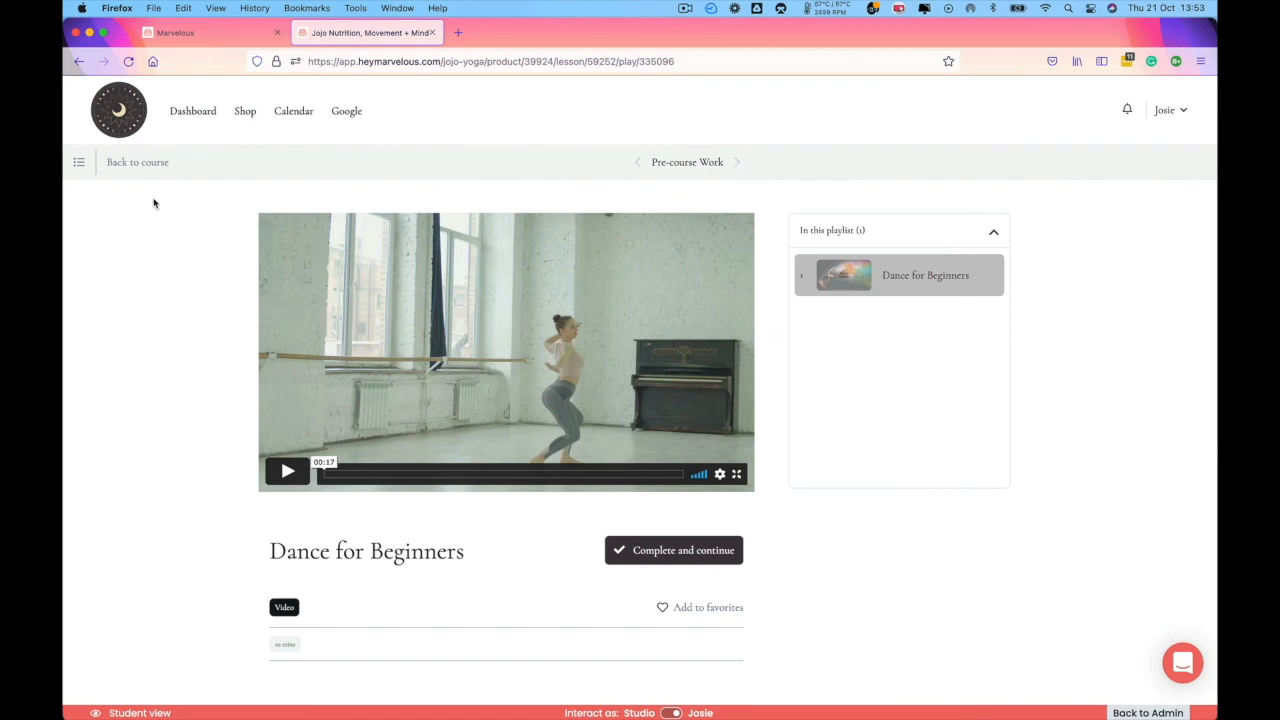
# From the player's lesson list, view Your Intention + 5-Day Journal and then the Before we begin lesson, closing the list.
pyautogui.click(79, 163)
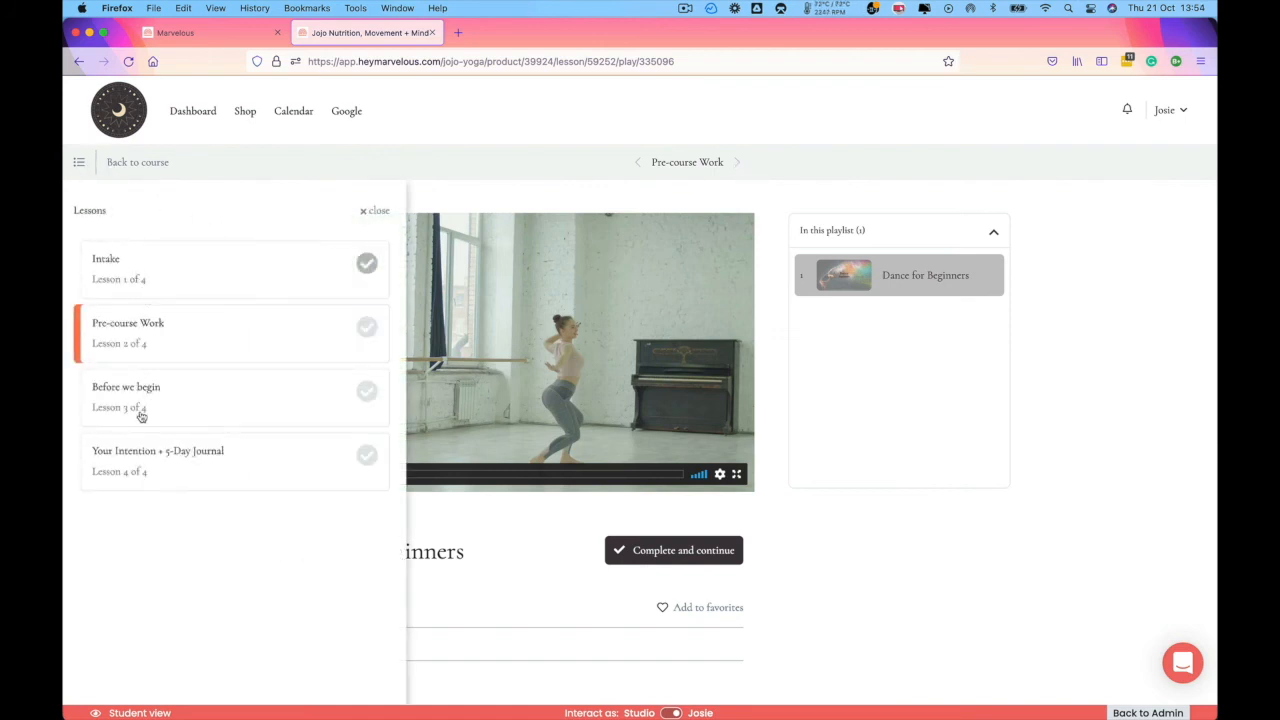
pyautogui.click(140, 412)
pyautogui.click(138, 454)
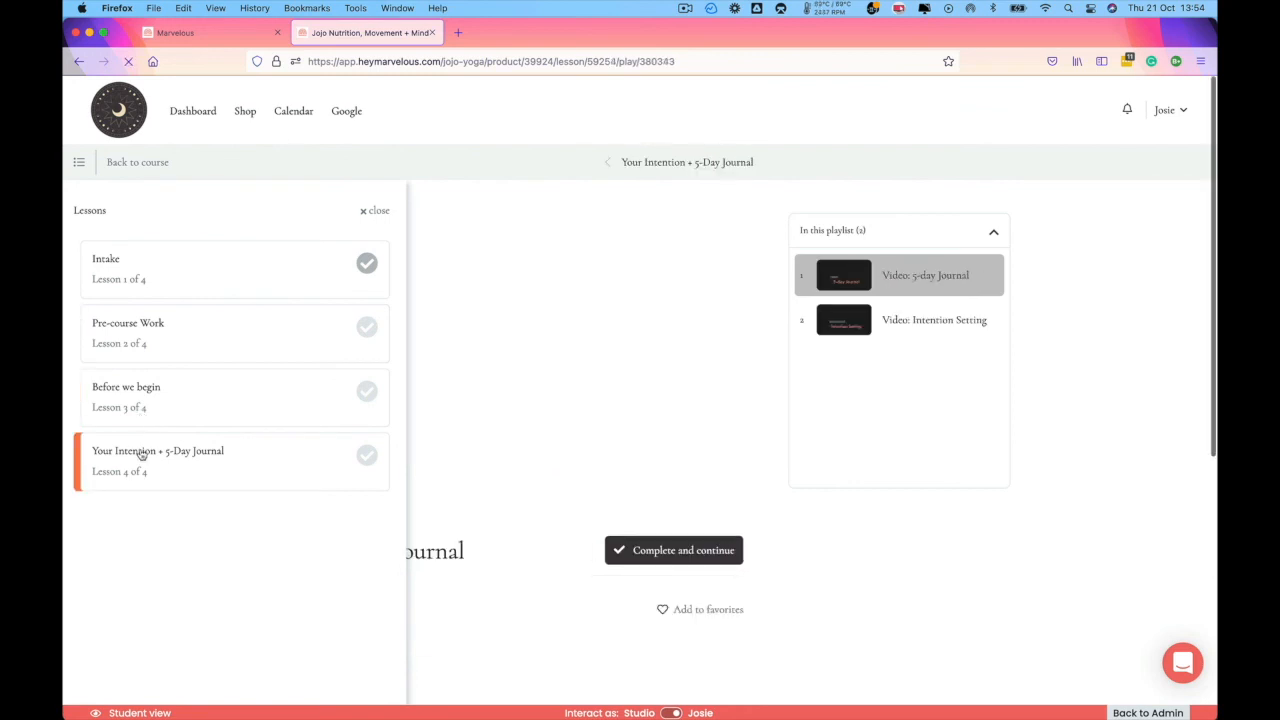
pyautogui.click(146, 395)
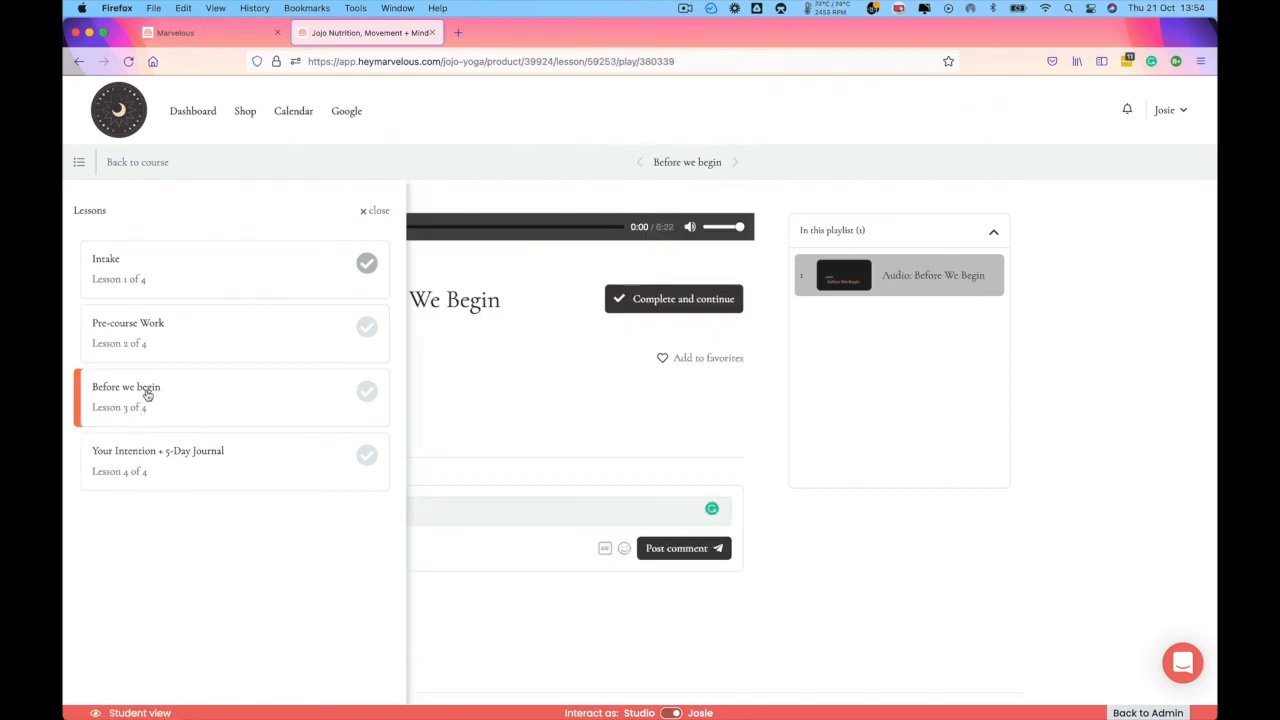
pyautogui.click(375, 213)
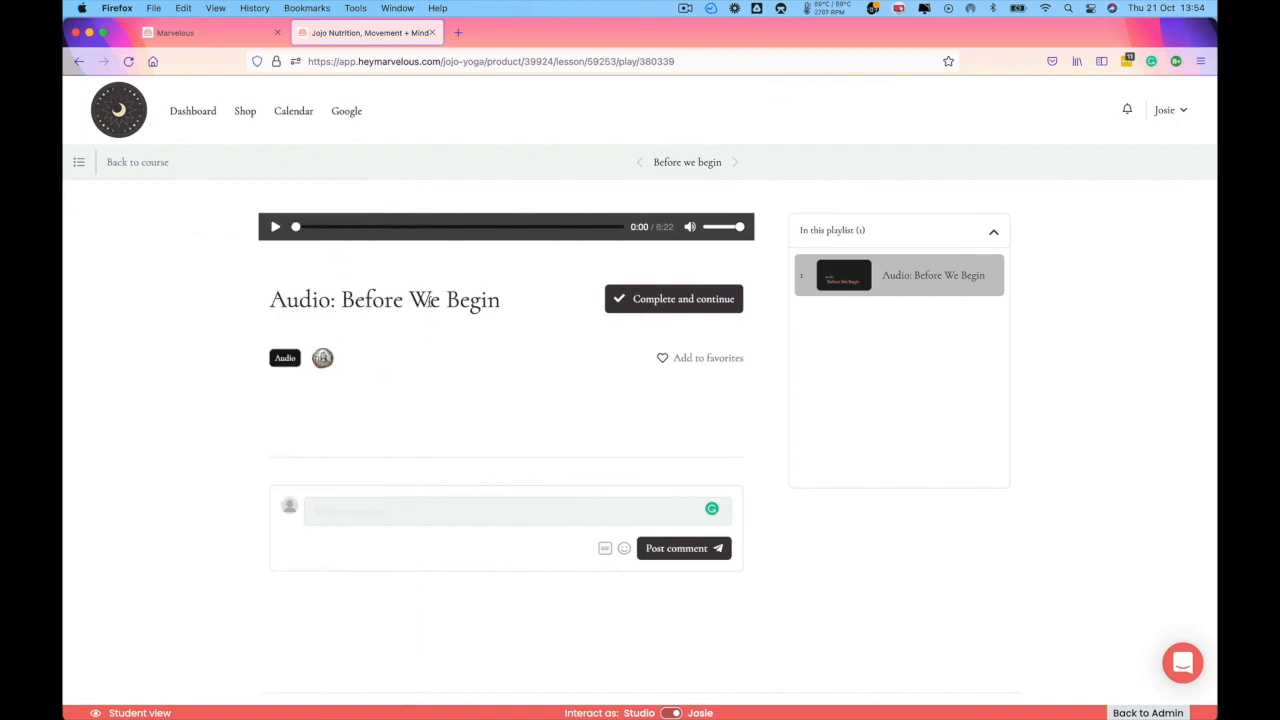
# View the Intention Setting video in Your Intention + 5-Day Journal, check its PDF attachment without downloading it, and return to the course.
pyautogui.click(737, 166)
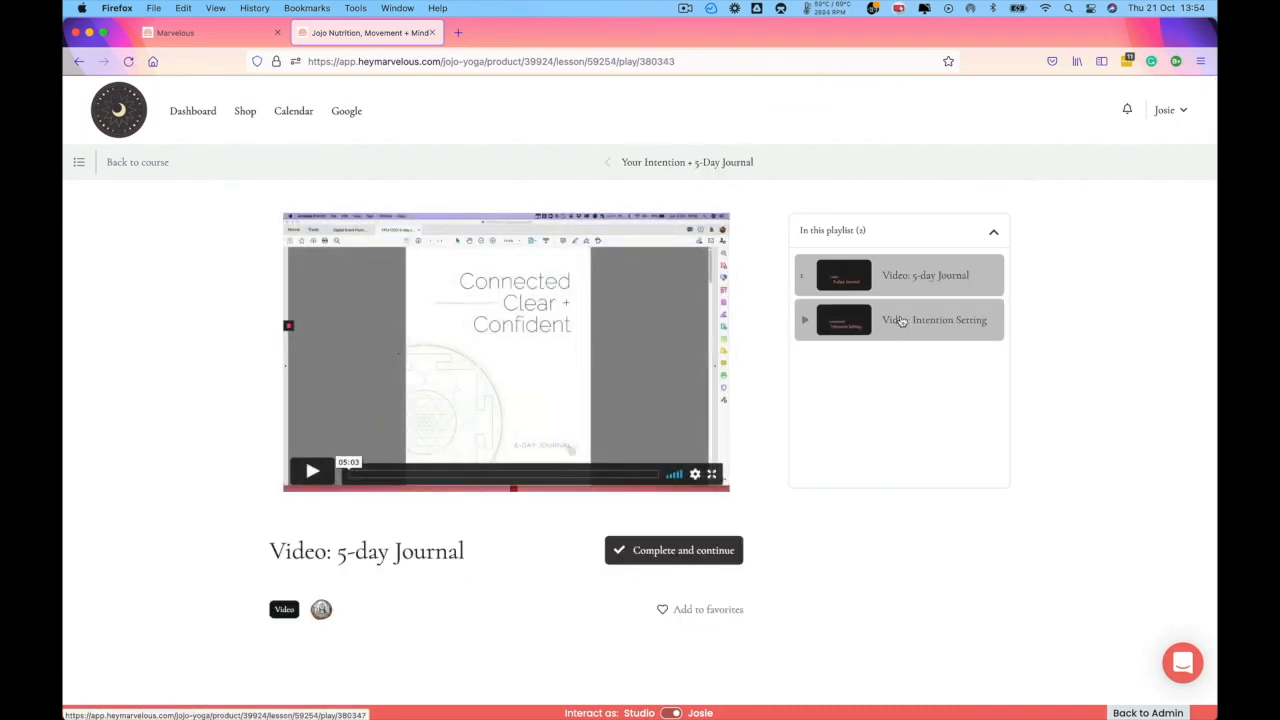
pyautogui.click(901, 320)
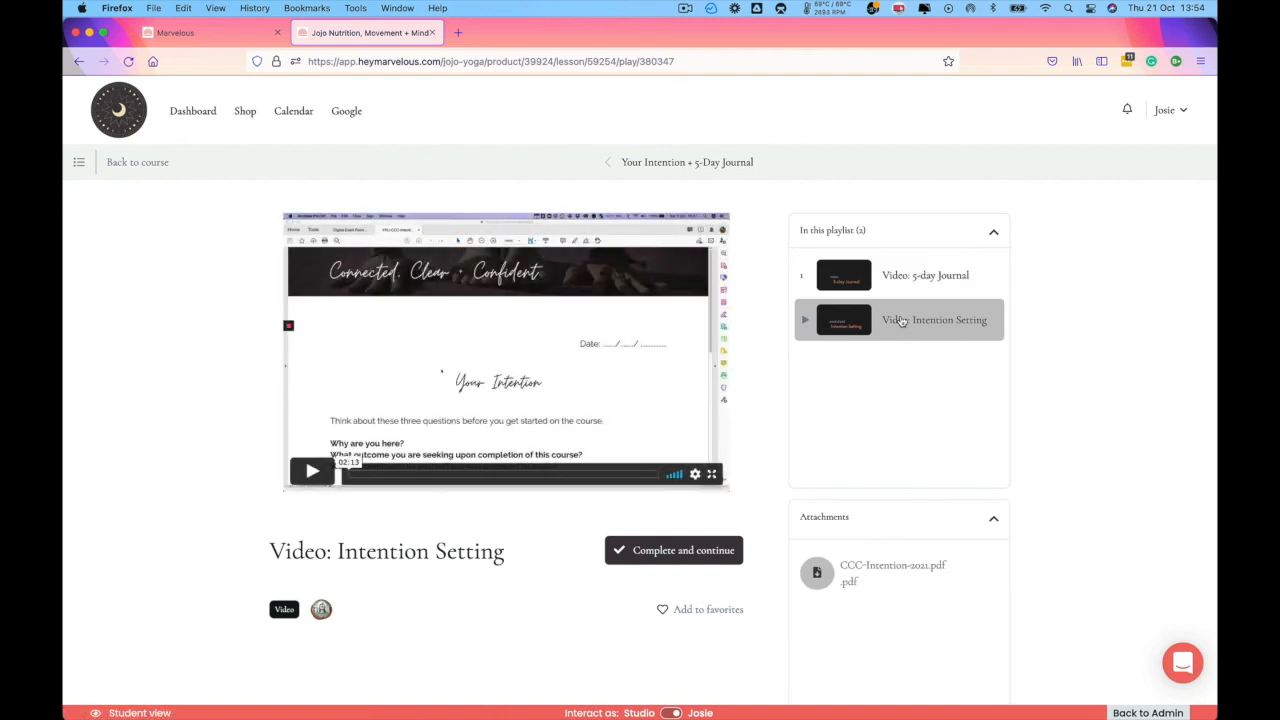
pyautogui.click(886, 572)
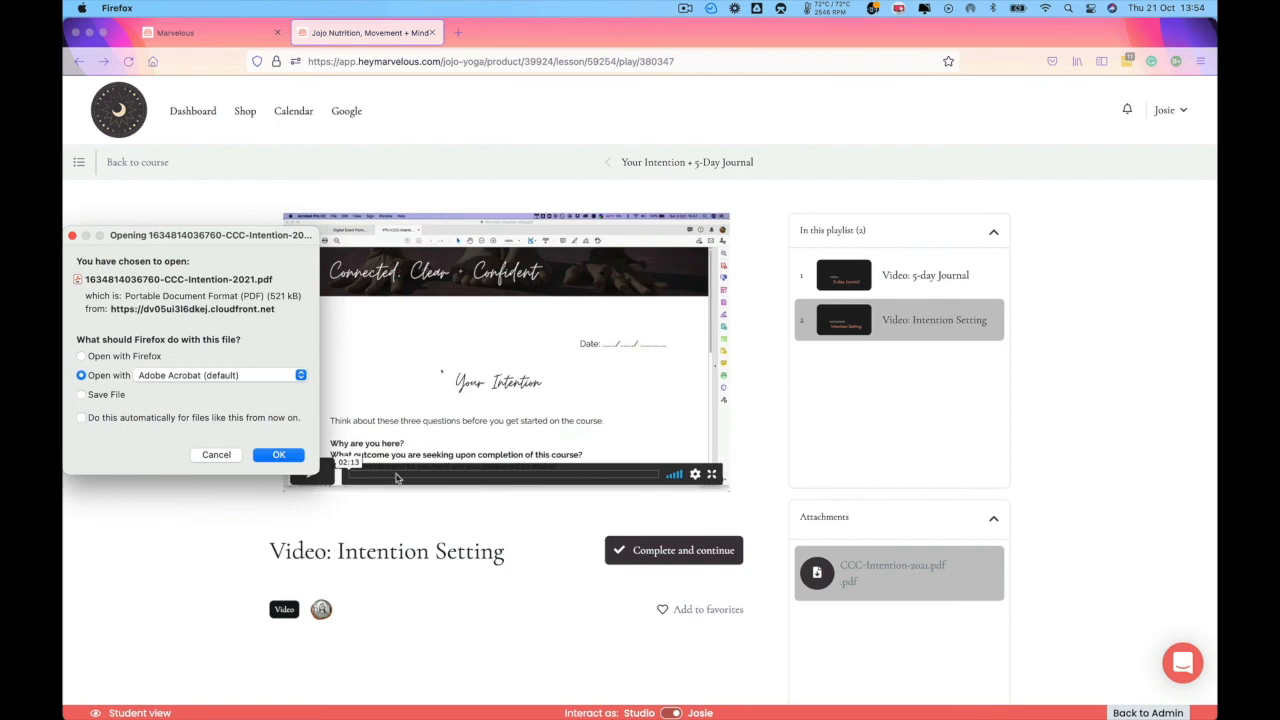
pyautogui.click(216, 455)
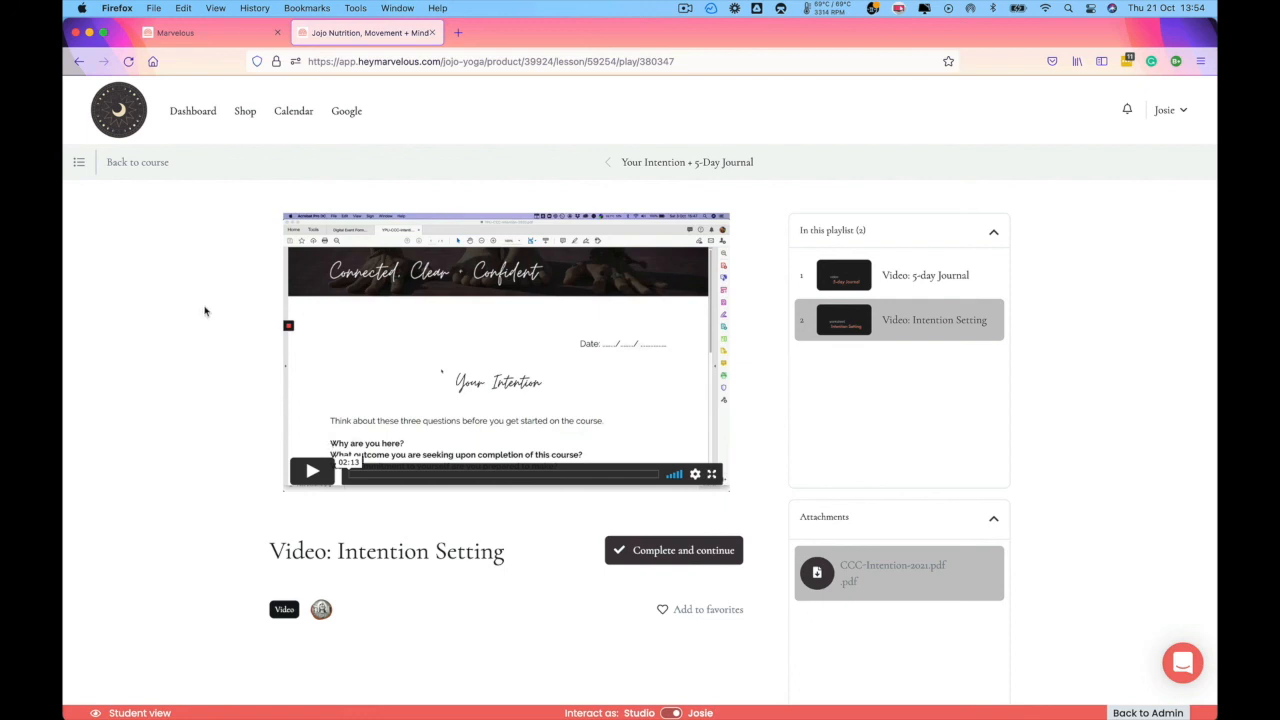
pyautogui.click(163, 165)
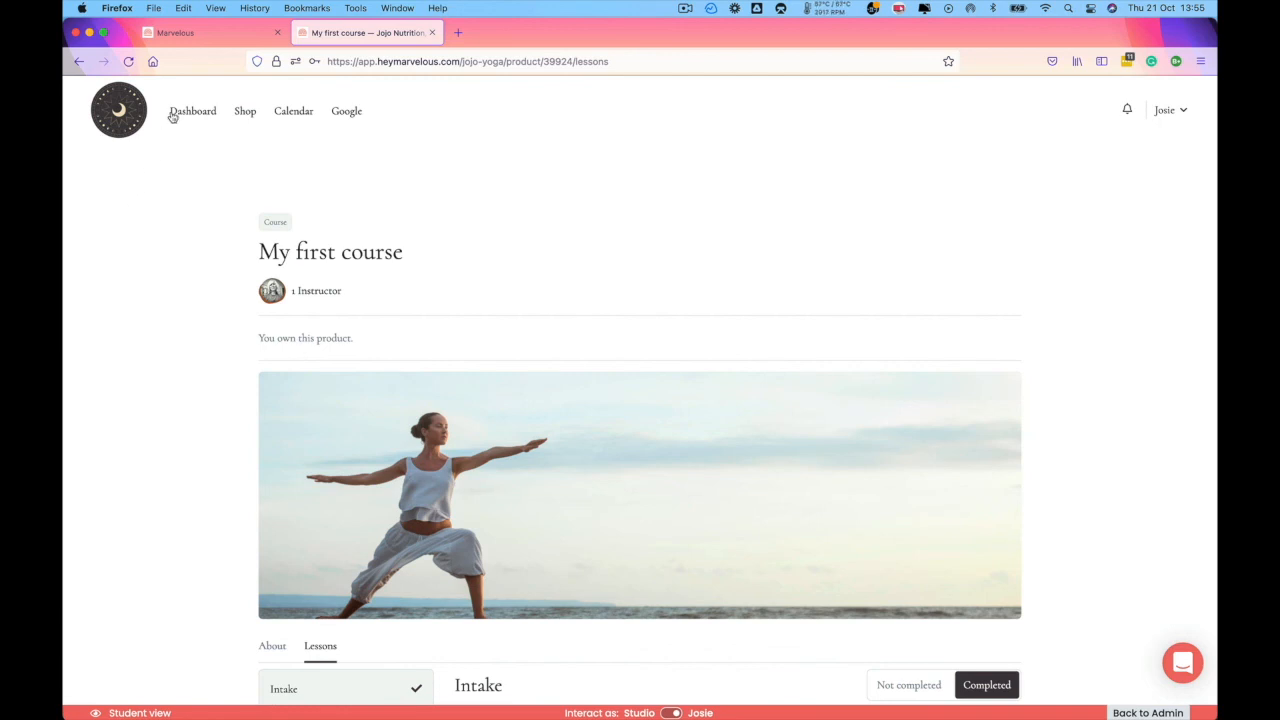
# Close the browser tab with the course editor and go from the student view to the Teacher Dashboard.
pyautogui.click(204, 34)
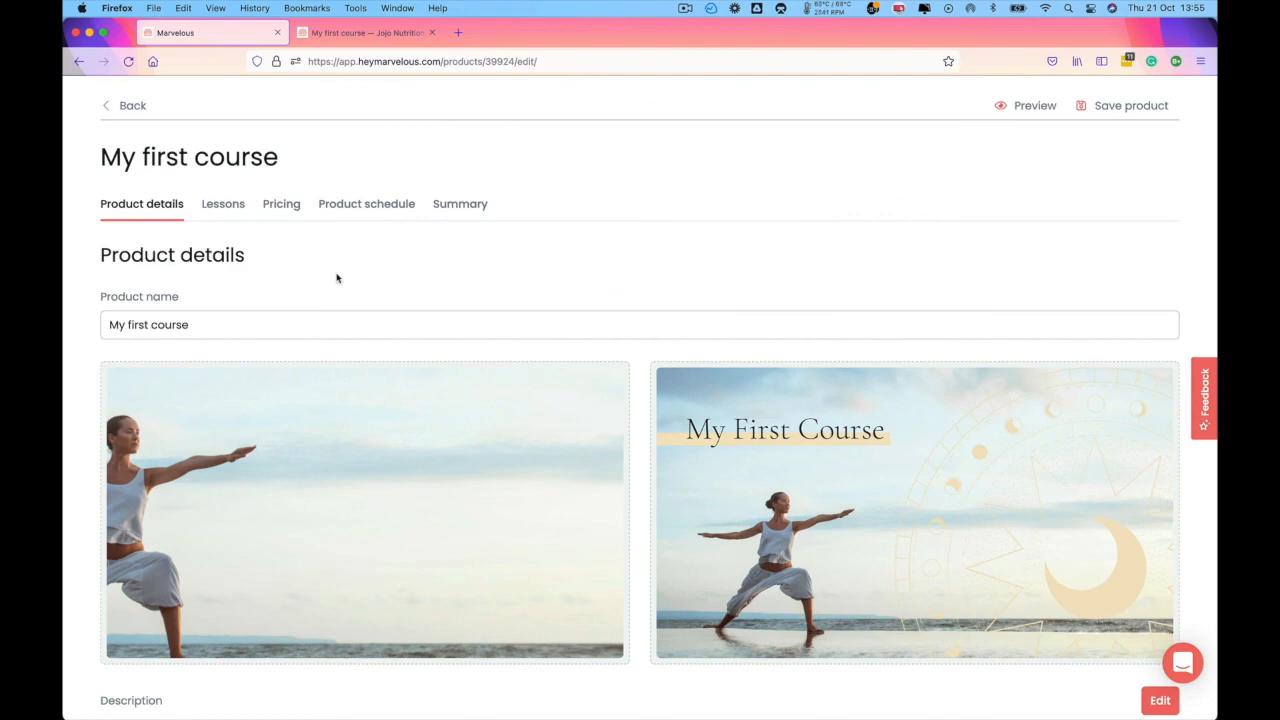
pyautogui.click(374, 34)
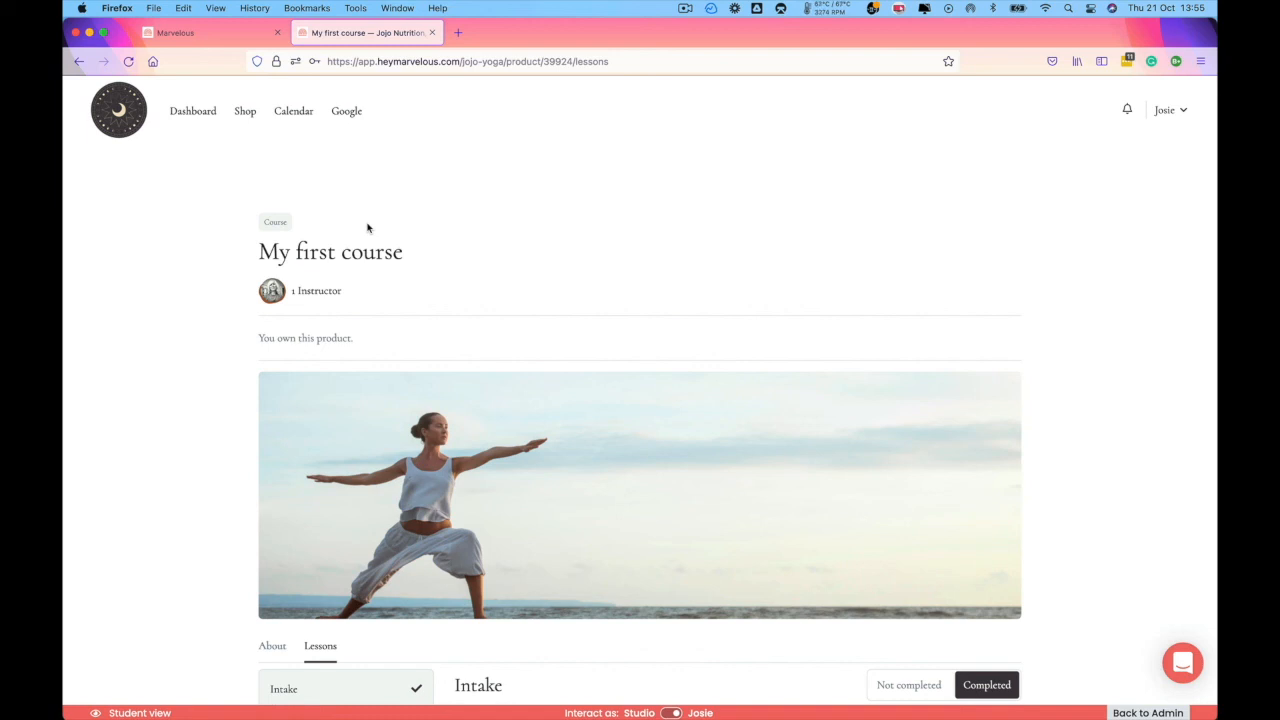
pyautogui.click(277, 33)
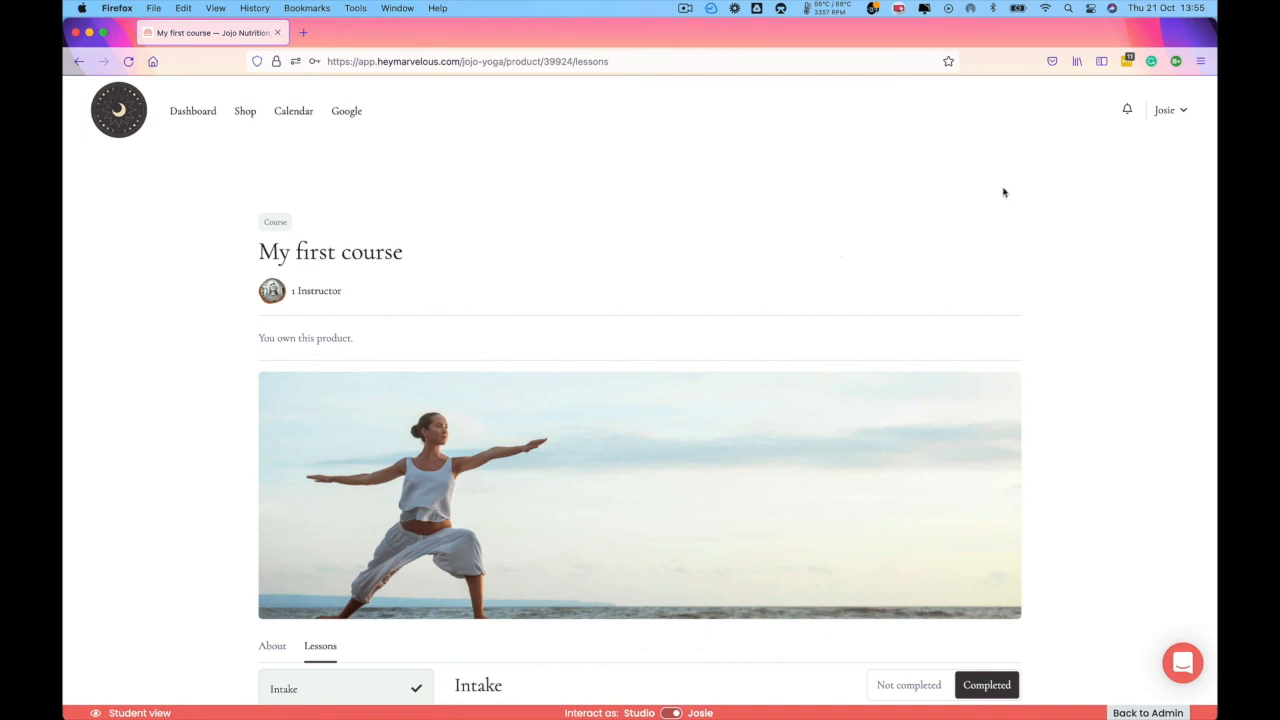
pyautogui.click(1186, 113)
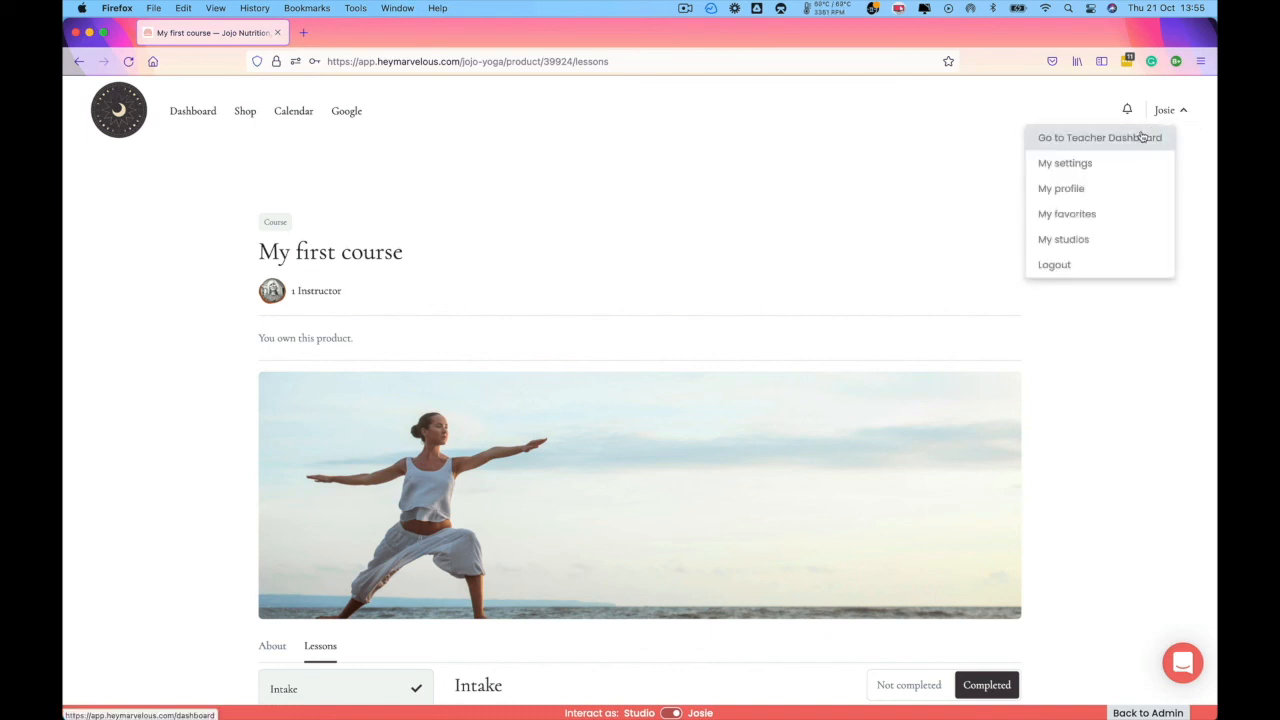
pyautogui.click(1139, 139)
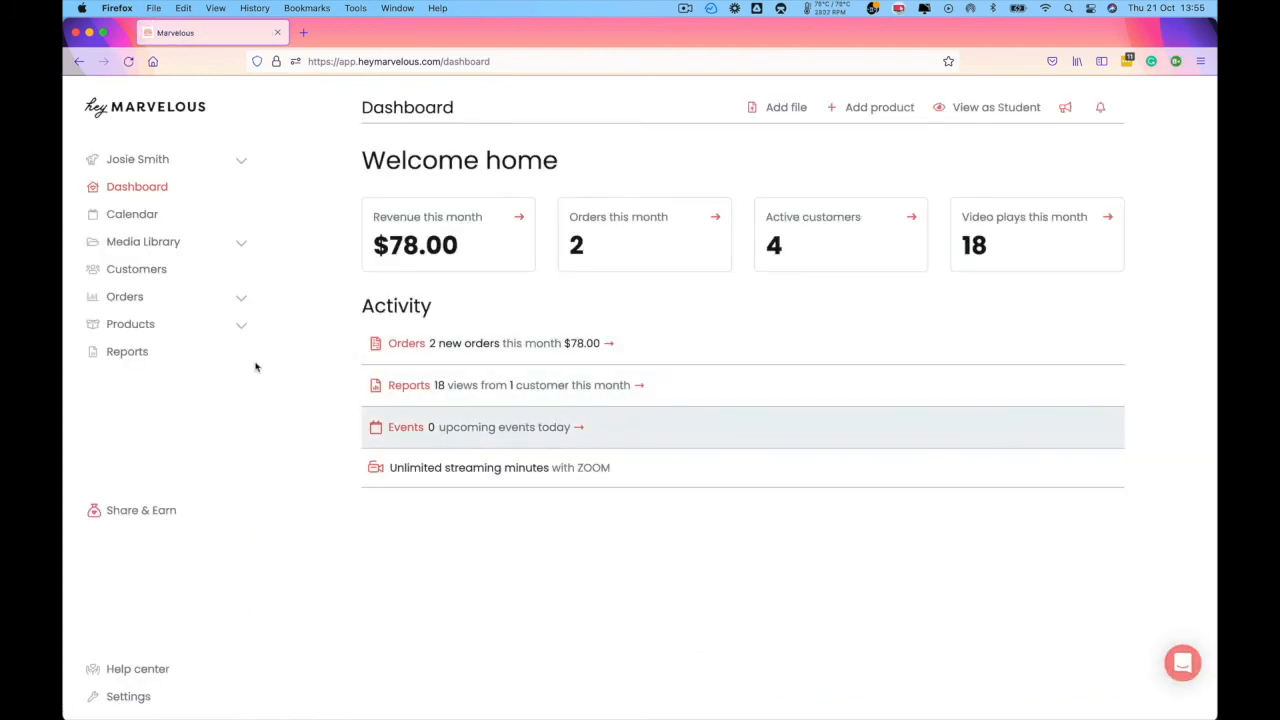
# Open My first course from the teacher's product list for editing.
pyautogui.click(148, 327)
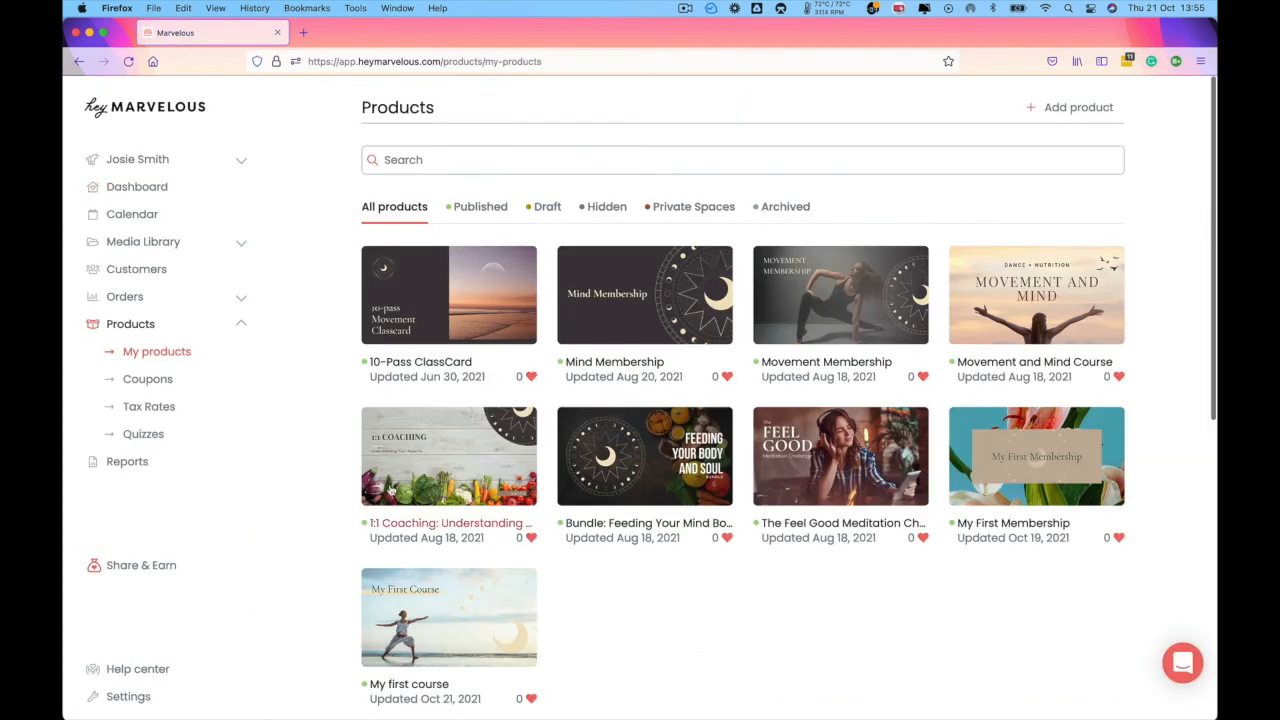
pyautogui.click(463, 645)
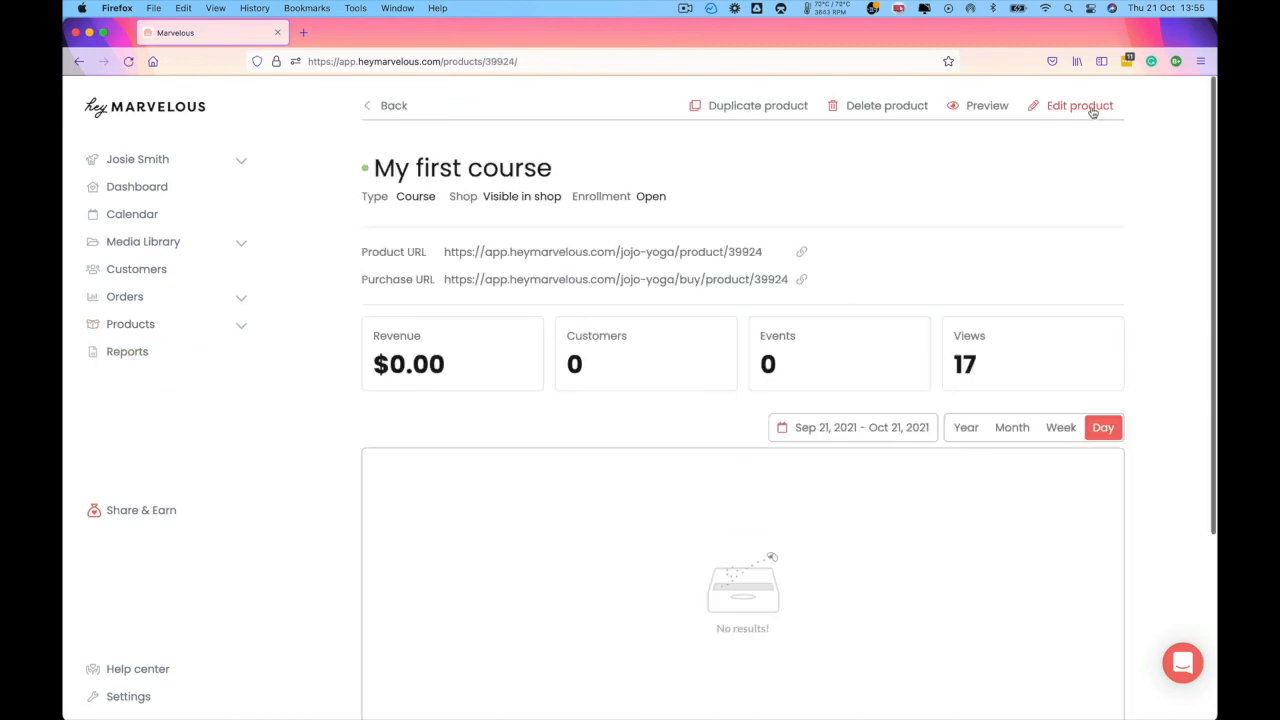
pyautogui.click(1092, 110)
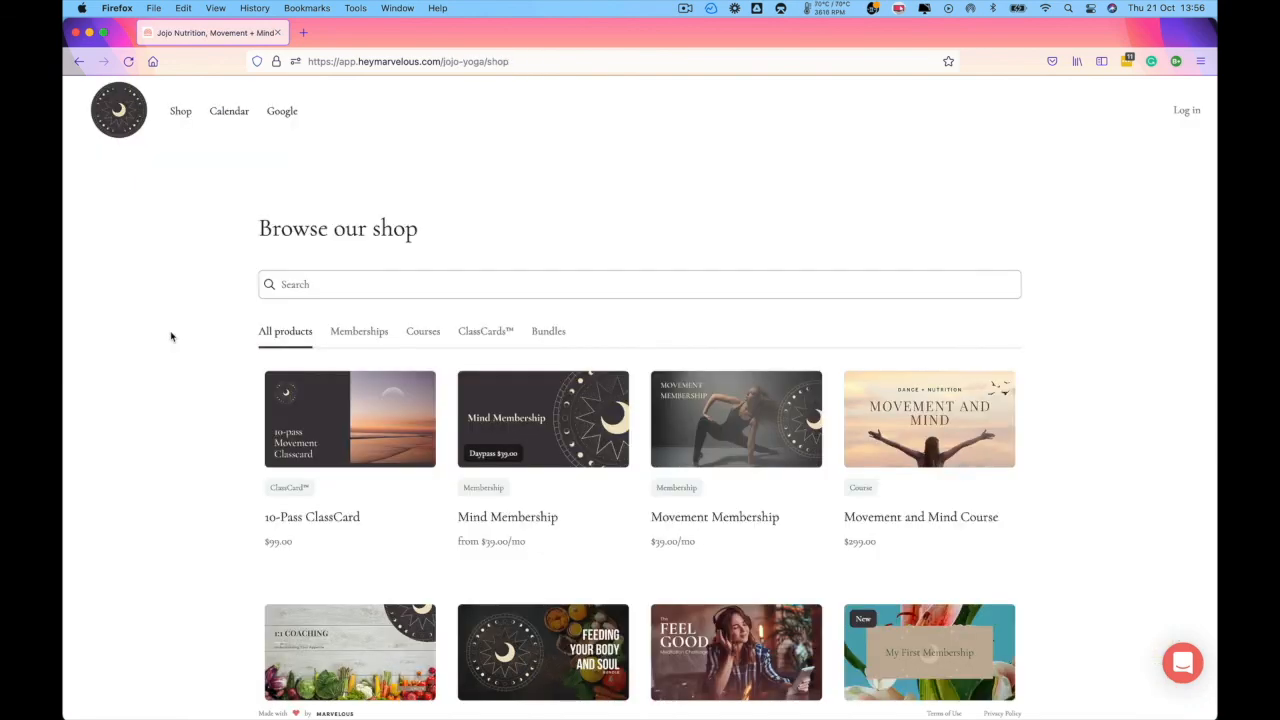
# Browse the logged-out shop's products and open the My first course page.
pyautogui.scroll(-5, 171, 337)
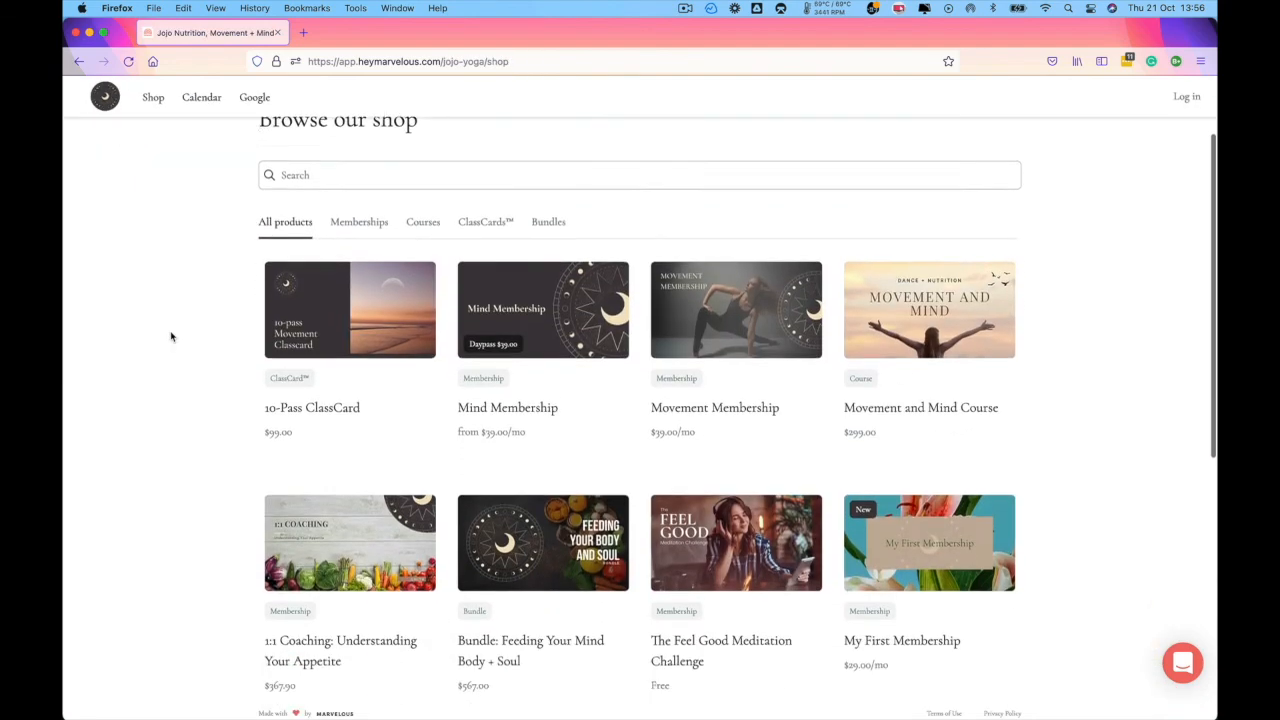
pyautogui.scroll(-3, 171, 337)
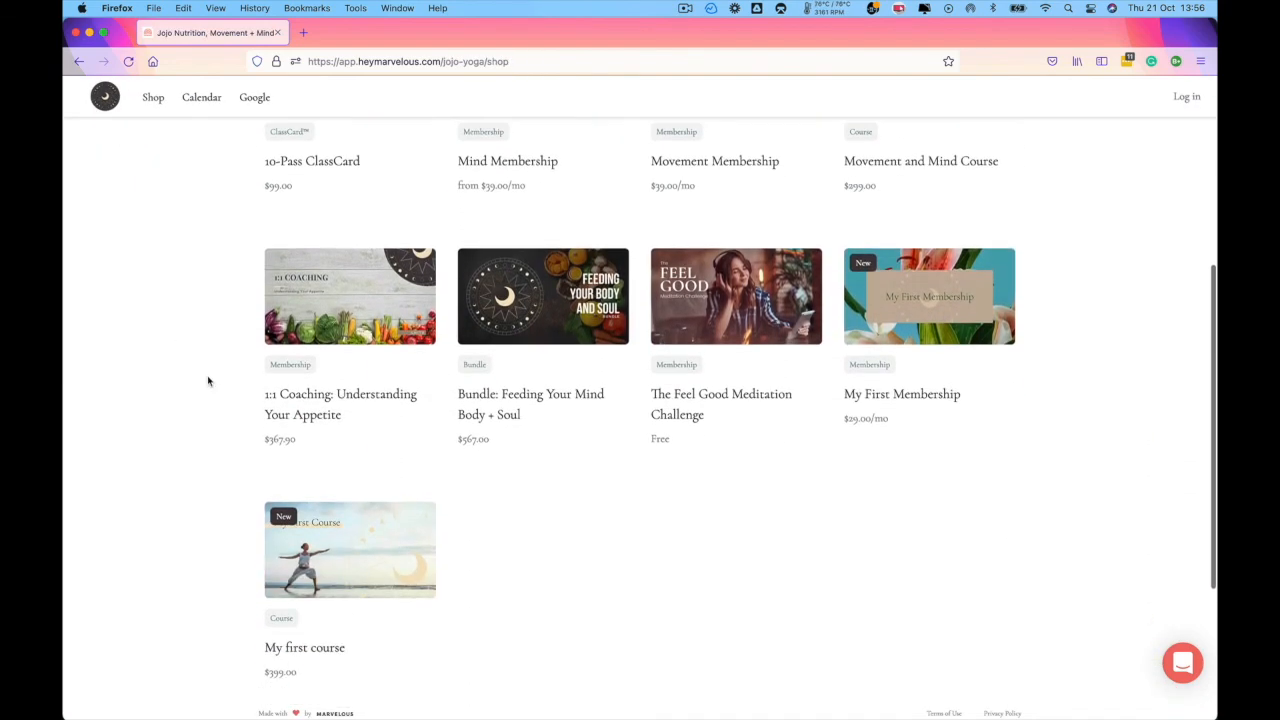
pyautogui.click(335, 539)
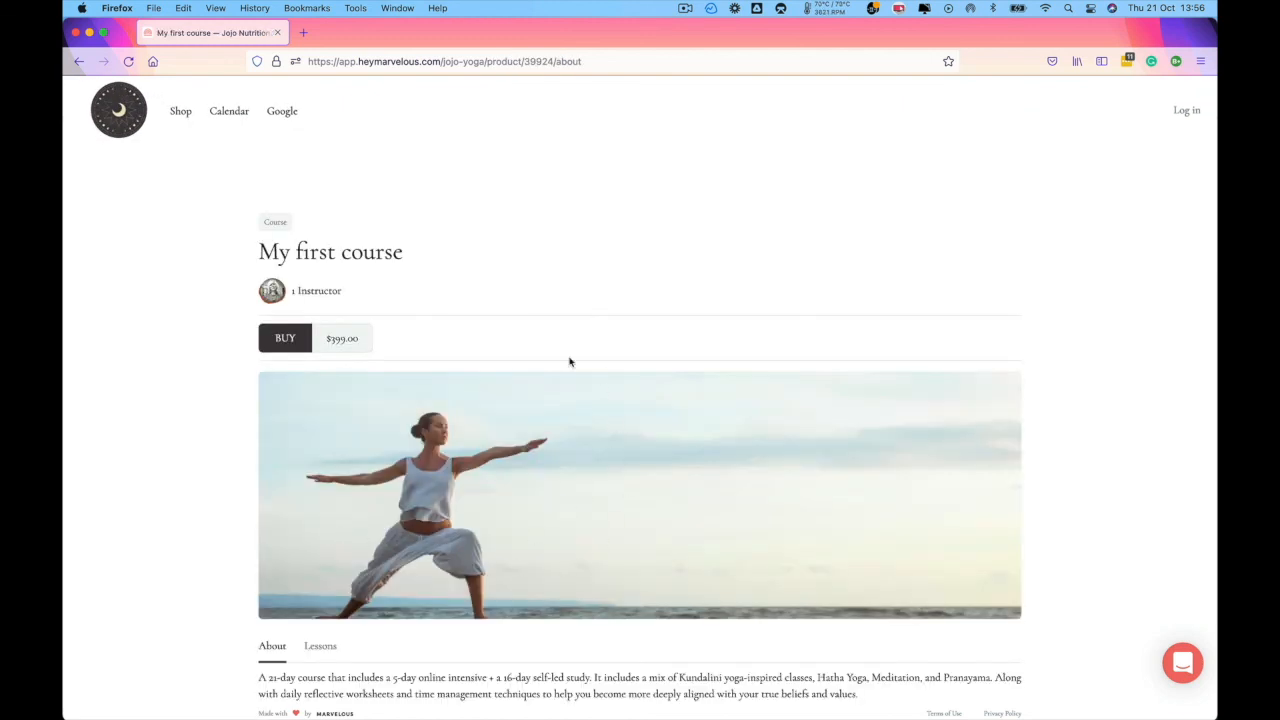
# View My first course's checkout, comparing the Payment Plan and One Time options and checking the coupon field, and return to the course page.
pyautogui.click(286, 340)
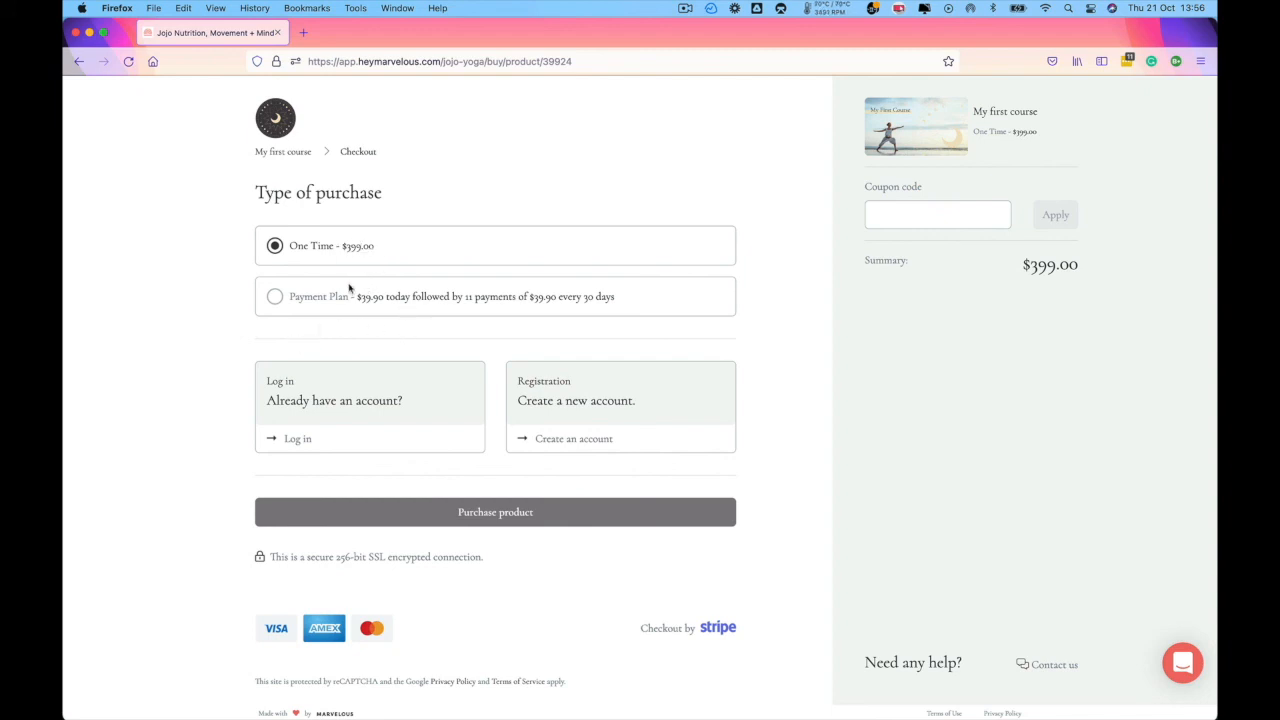
pyautogui.click(306, 302)
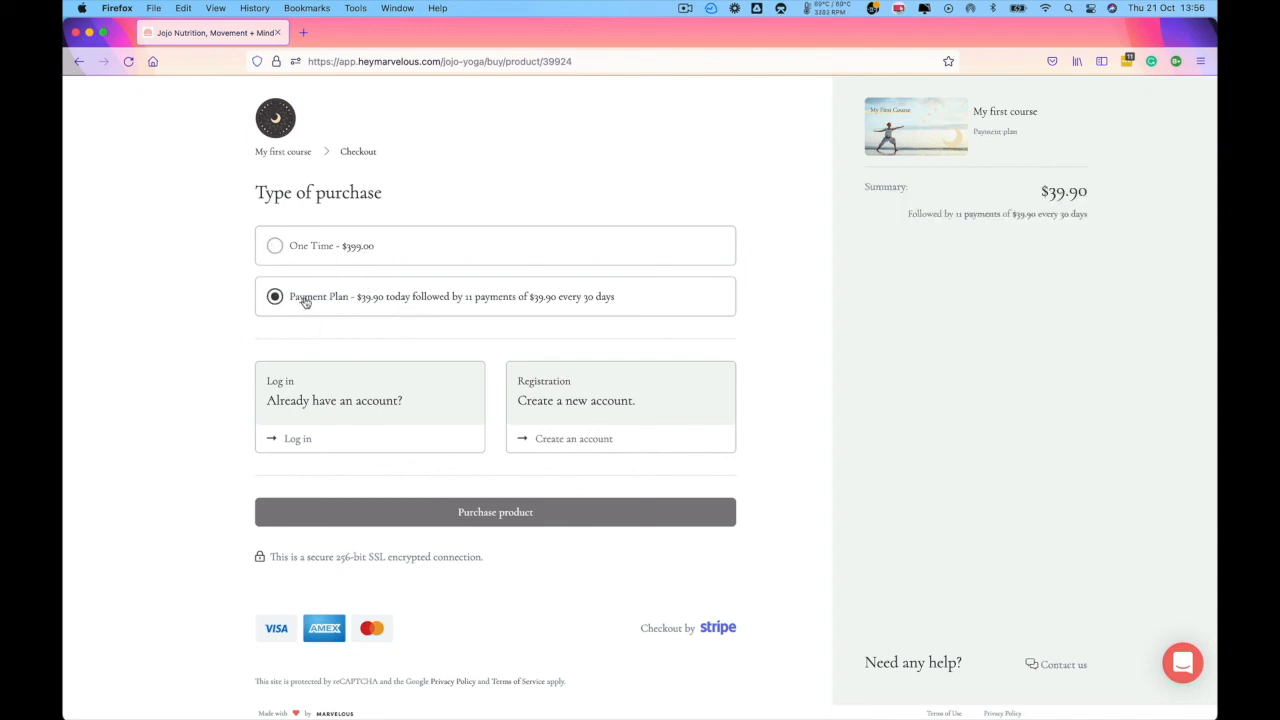
pyautogui.click(277, 250)
pyautogui.click(879, 214)
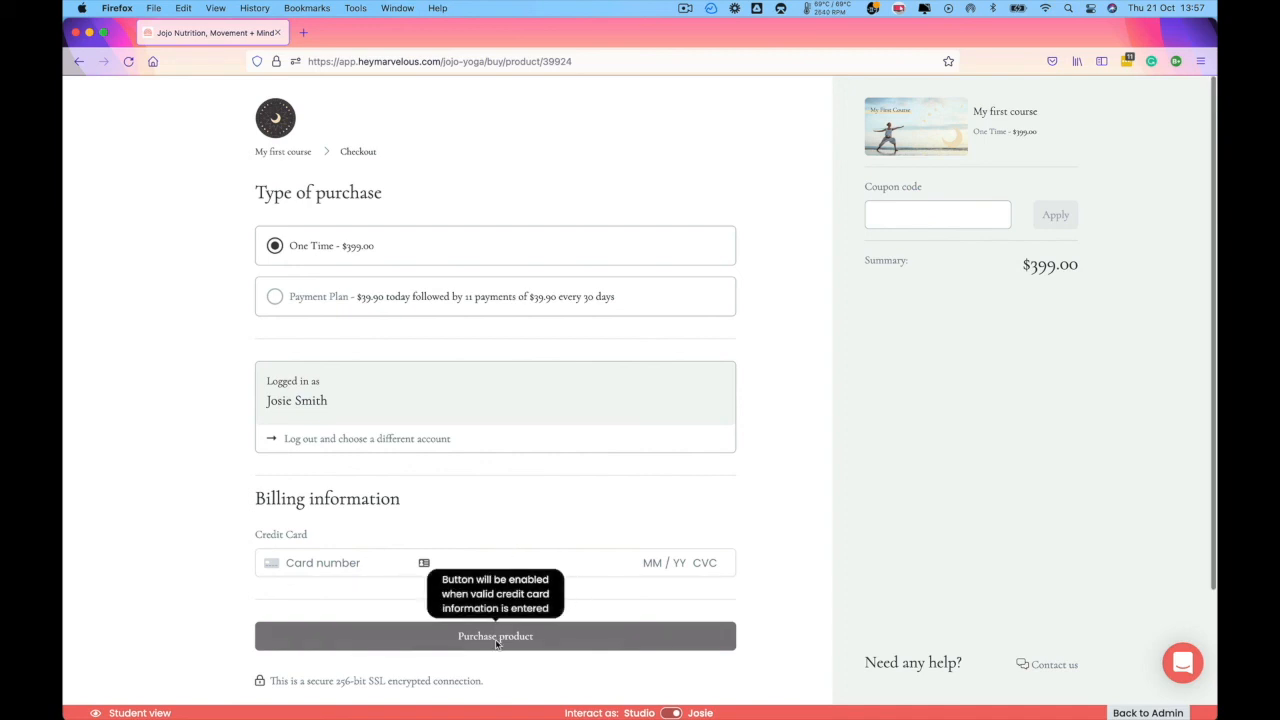
pyautogui.click(289, 154)
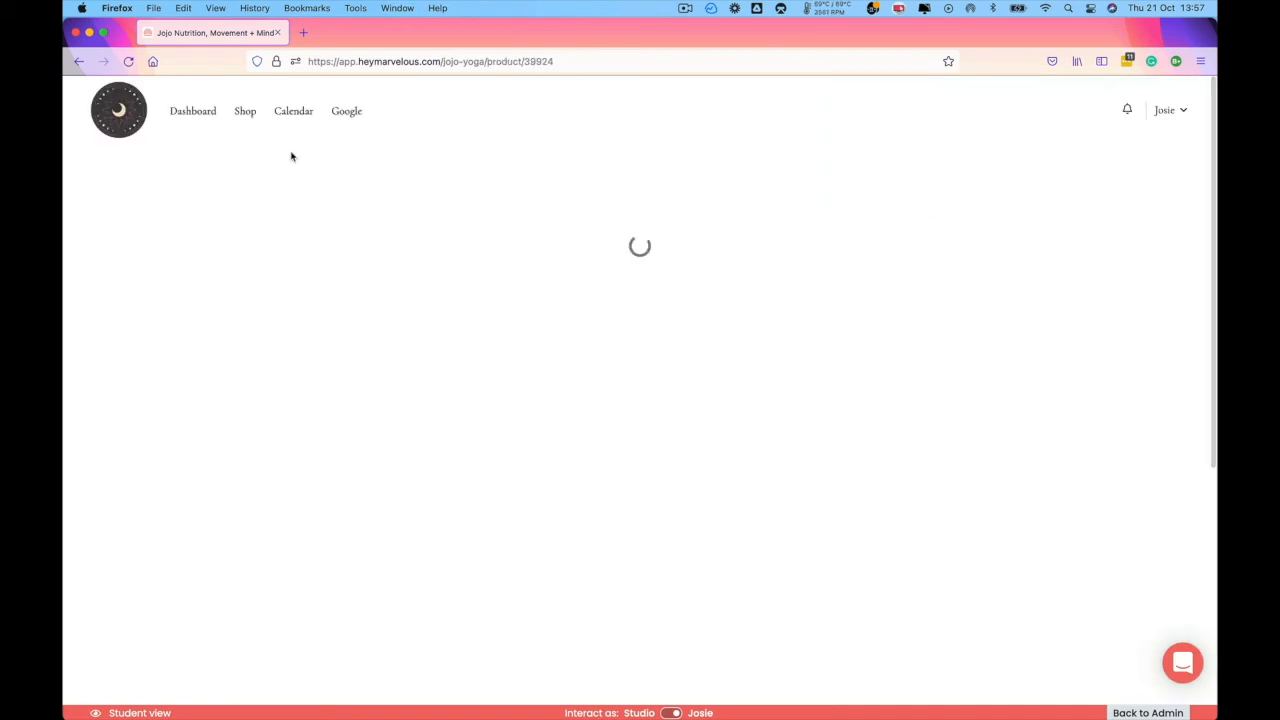